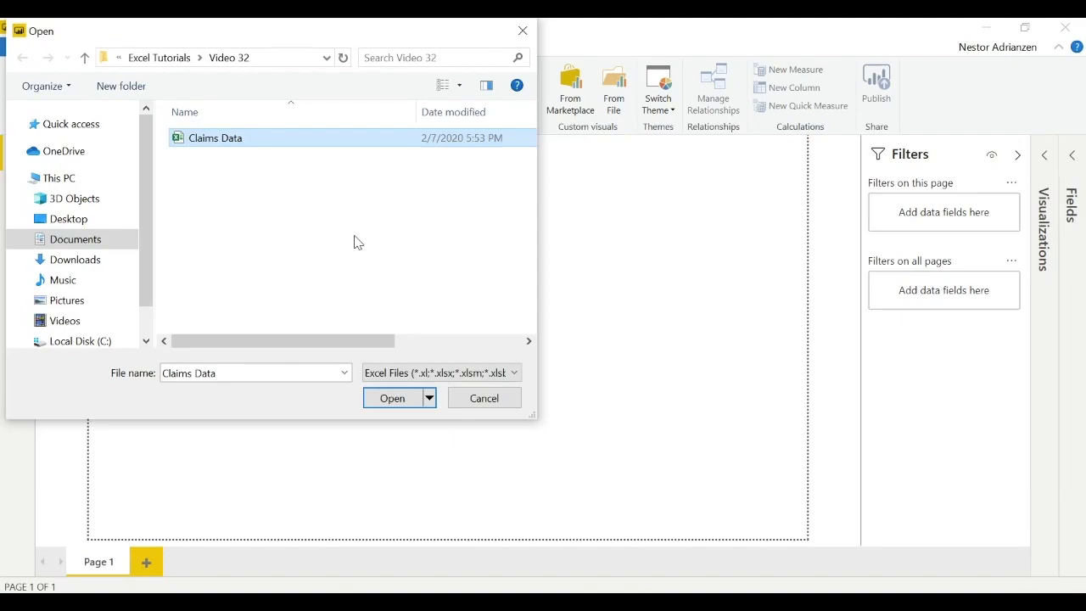
# - Load the Claim table from the Claims Data workbook into the report
pyautogui.click(395, 401)
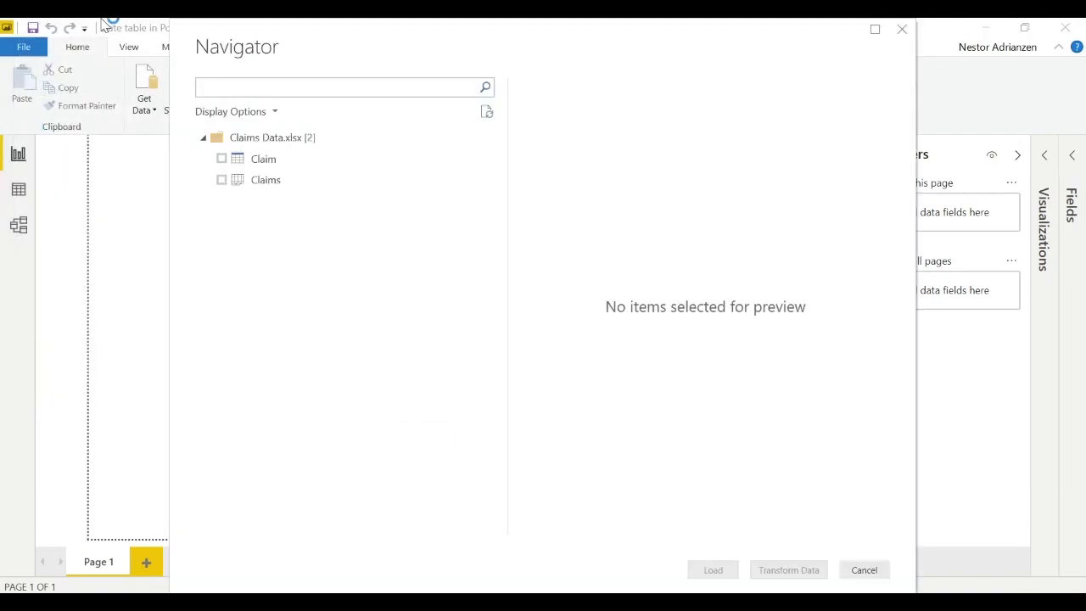
pyautogui.click(221, 159)
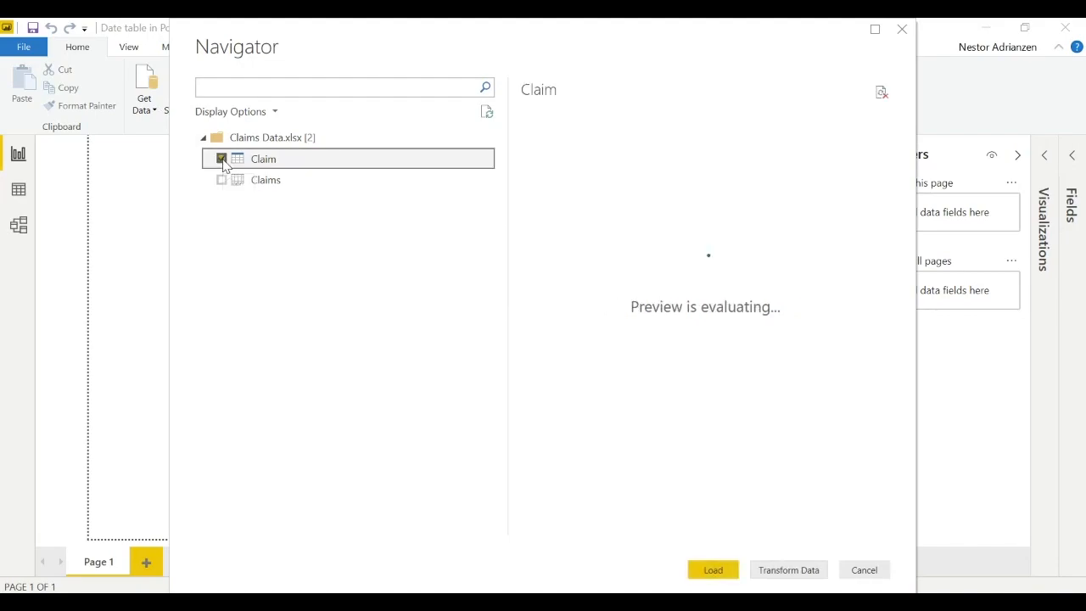
pyautogui.click(711, 570)
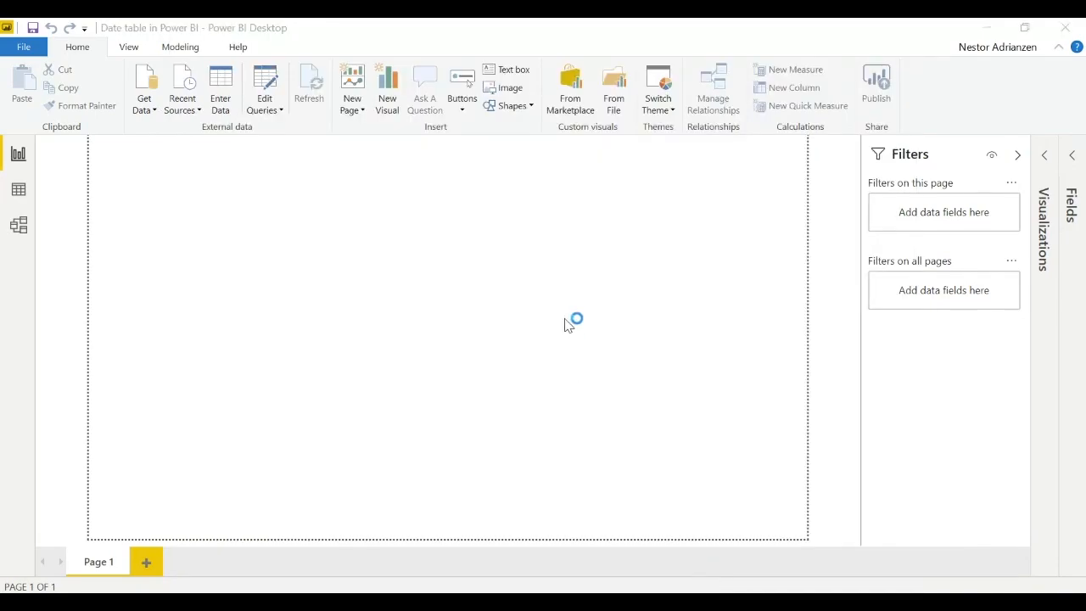
# - Expand the Visualizations and Fields panes and collapse the Filters pane
pyautogui.click(1052, 168)
pyautogui.click(1071, 170)
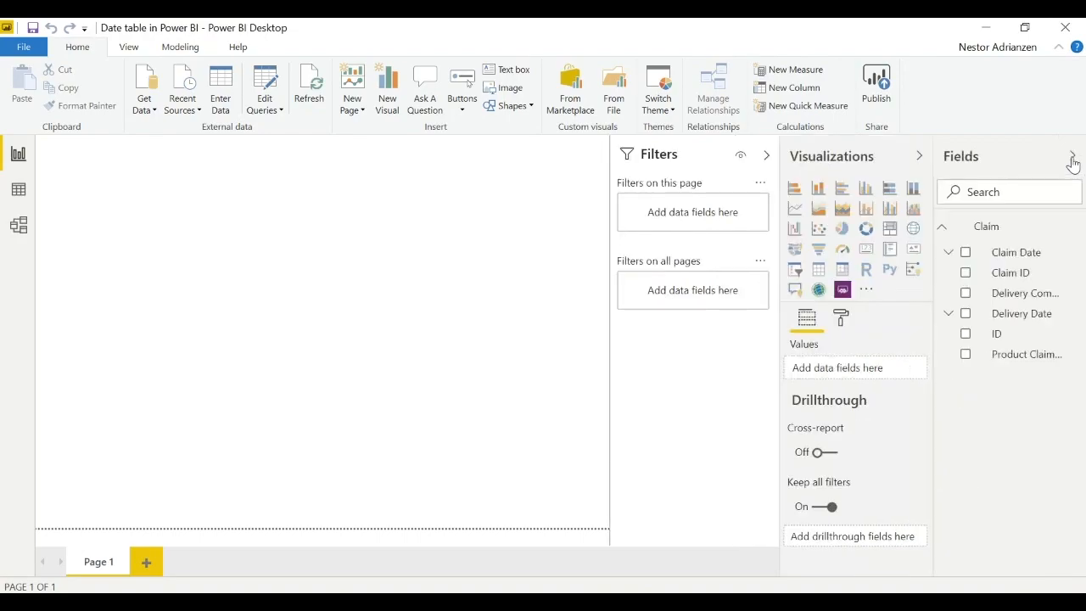
pyautogui.click(766, 155)
# - Examine the Claim table's fields and its data rows, including the date columns, and return to the report page
pyautogui.click(943, 229)
pyautogui.click(943, 229)
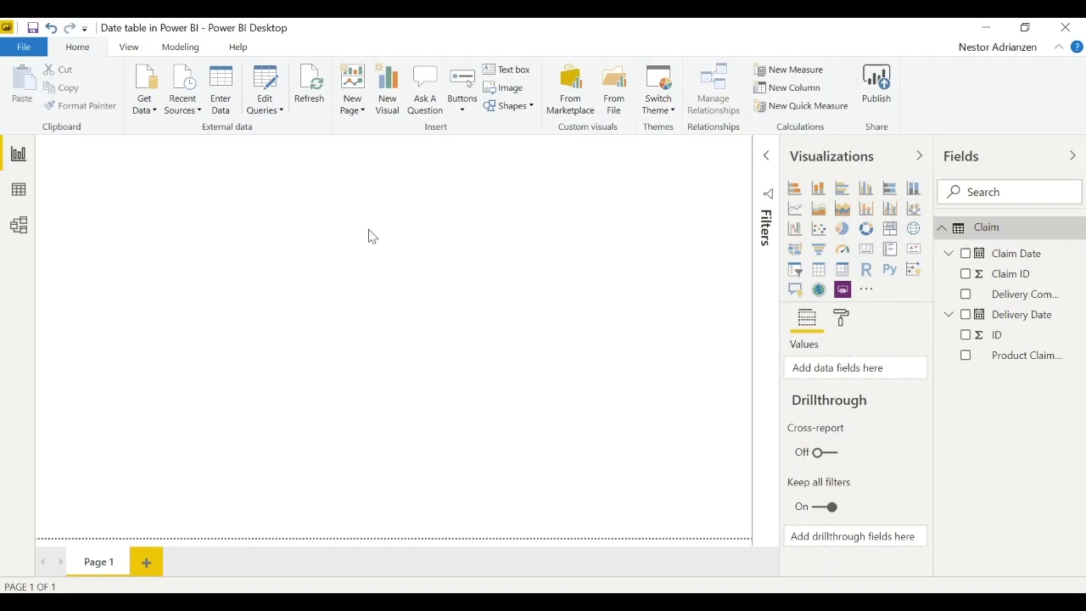
pyautogui.click(24, 197)
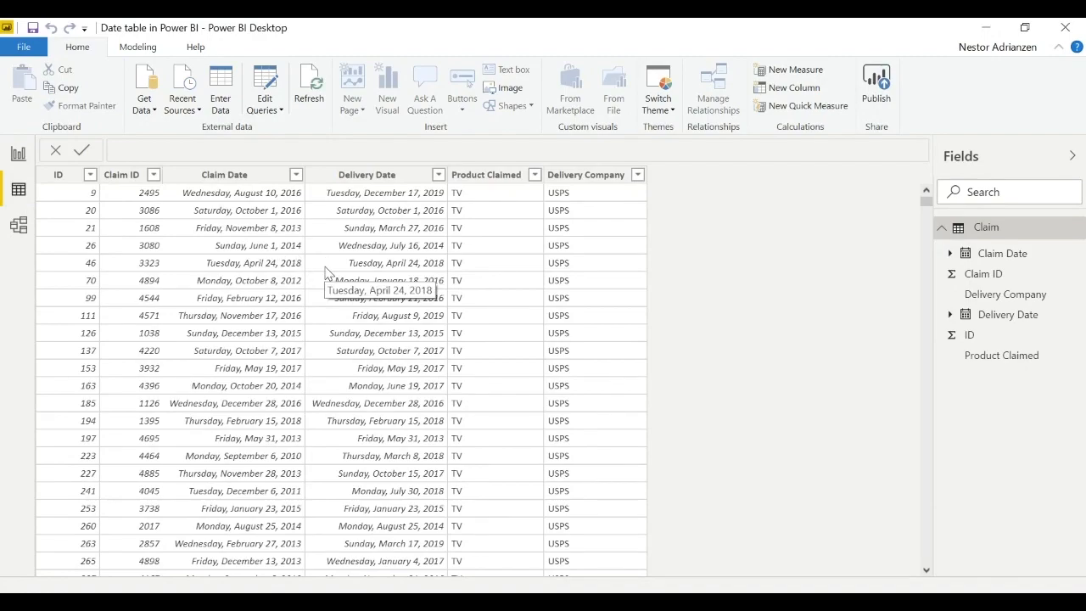
pyautogui.click(19, 154)
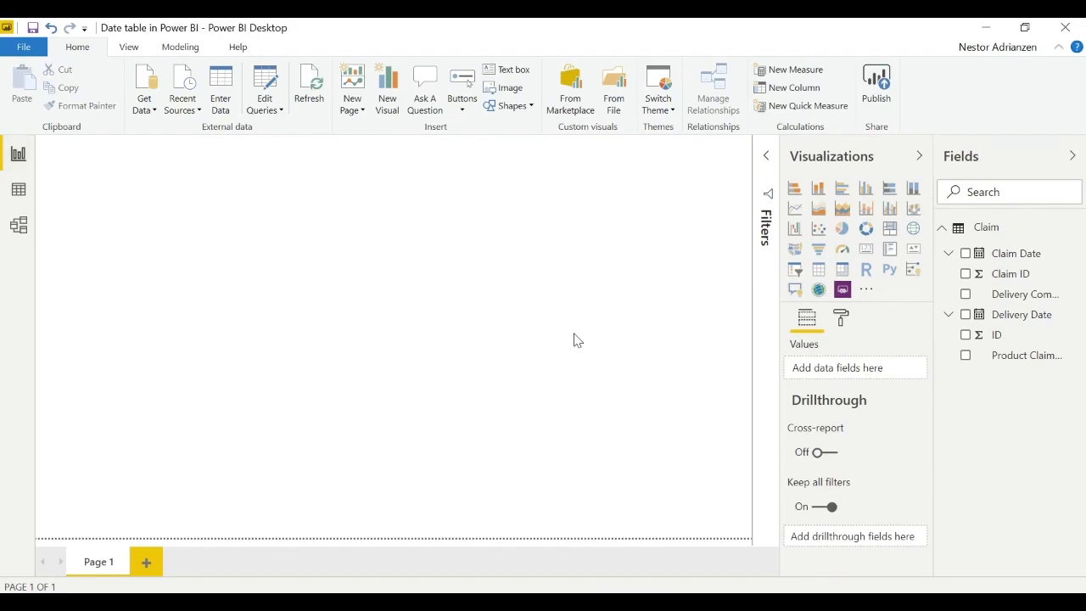
# - Create a measure in the Claim table with the formula Minimum = MIN(Claim[Claim Date])
pyautogui.rightClick(1000, 237)
pyautogui.click(1000, 254)
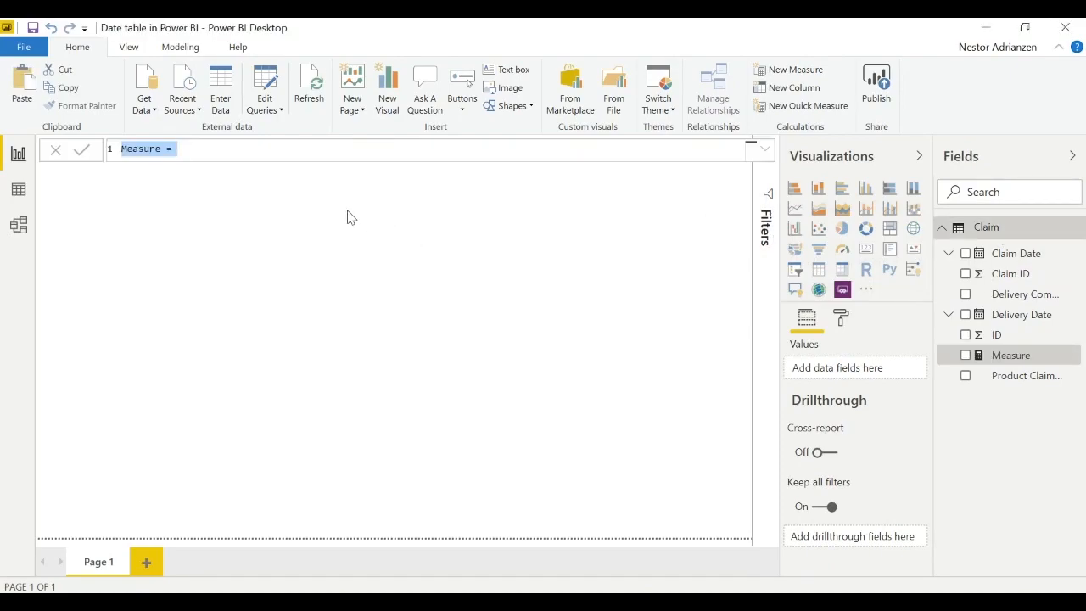
pyautogui.press('BackSpace')
pyautogui.write('Minimum = ')
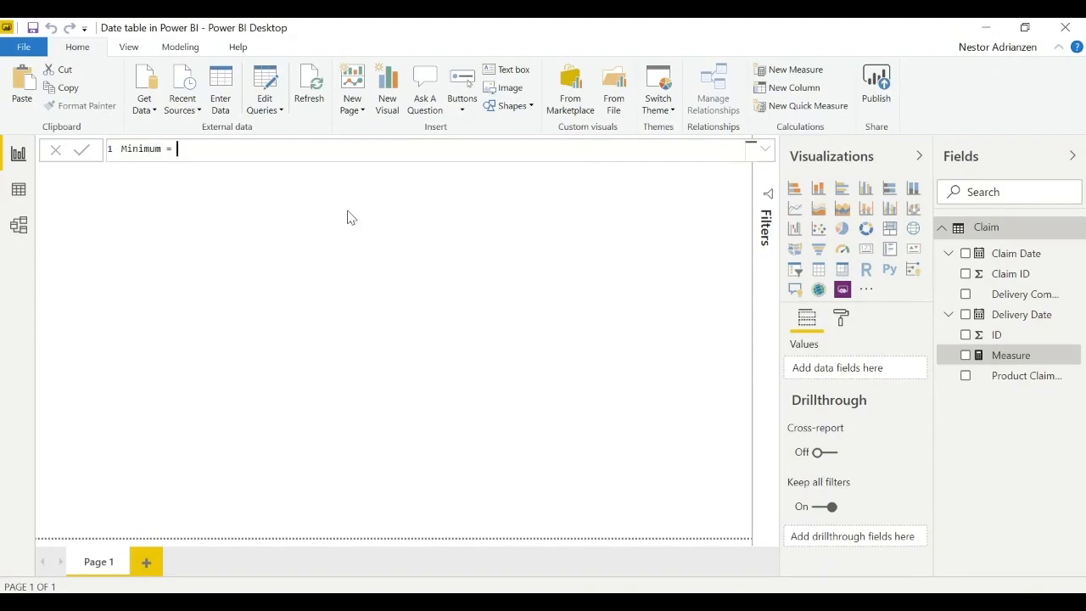
pyautogui.write('min')
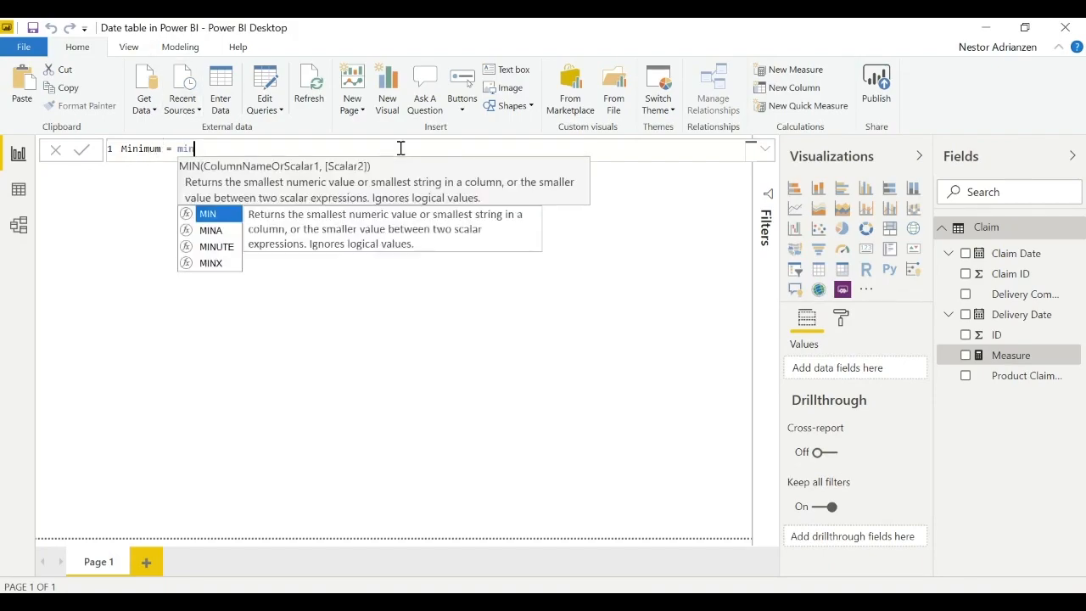
pyautogui.press('Tab')
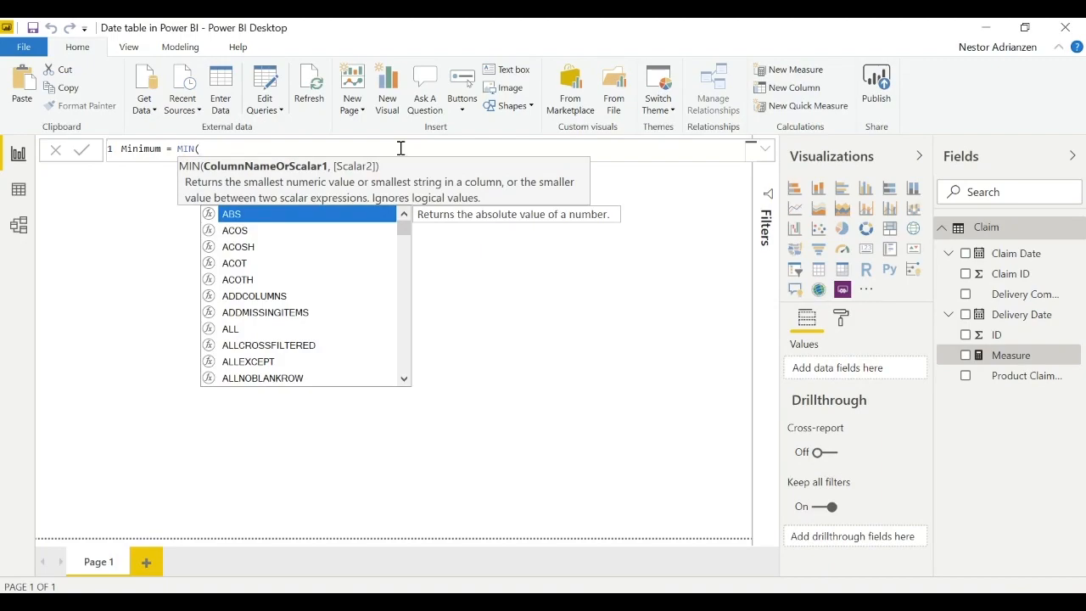
pyautogui.write('cla')
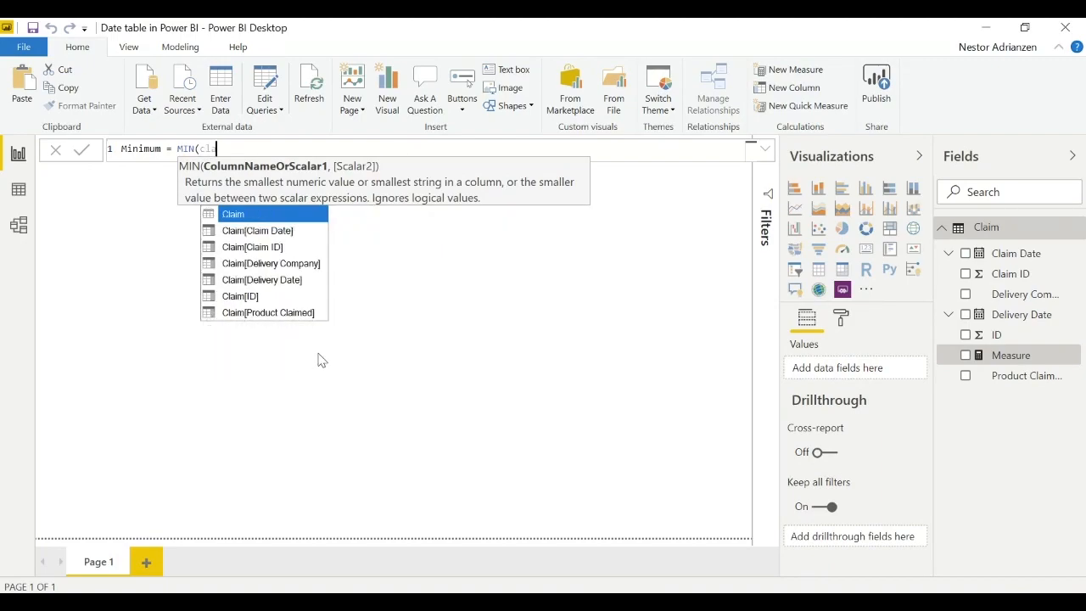
pyautogui.click(284, 231)
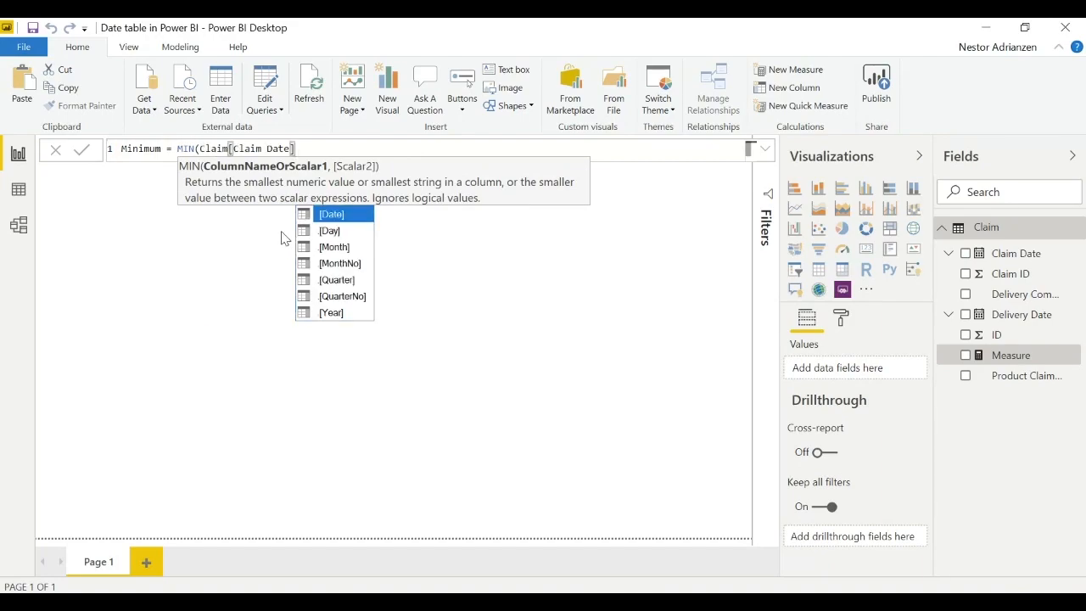
pyautogui.write(')')
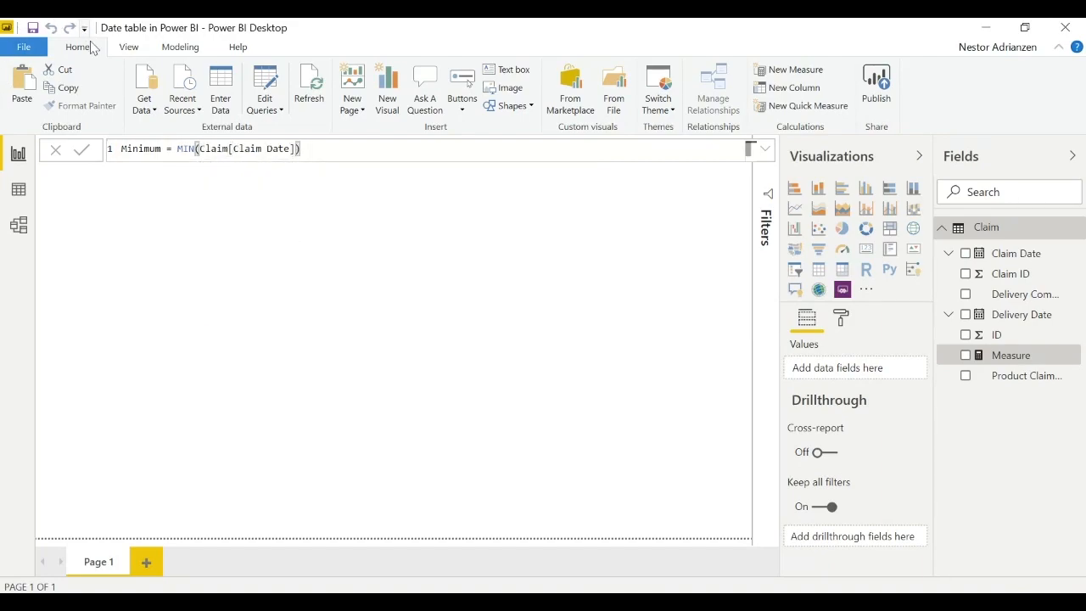
pyautogui.click(83, 153)
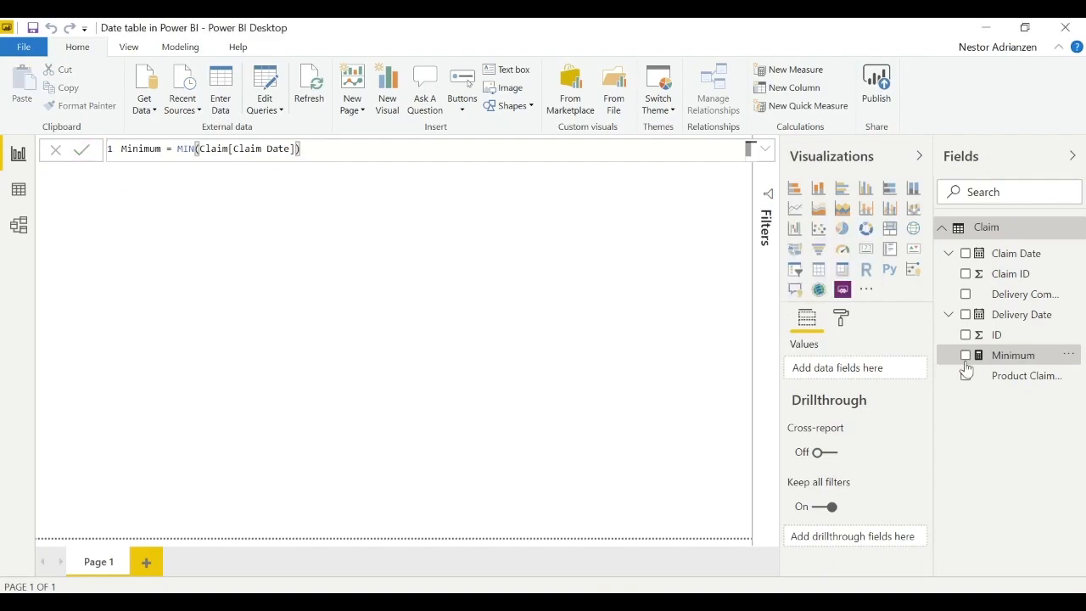
# - Show the Minimum measure in a card visual placed in the lower-left corner of the report page
pyautogui.moveTo(1012, 363); pyautogui.dragTo(307, 280)
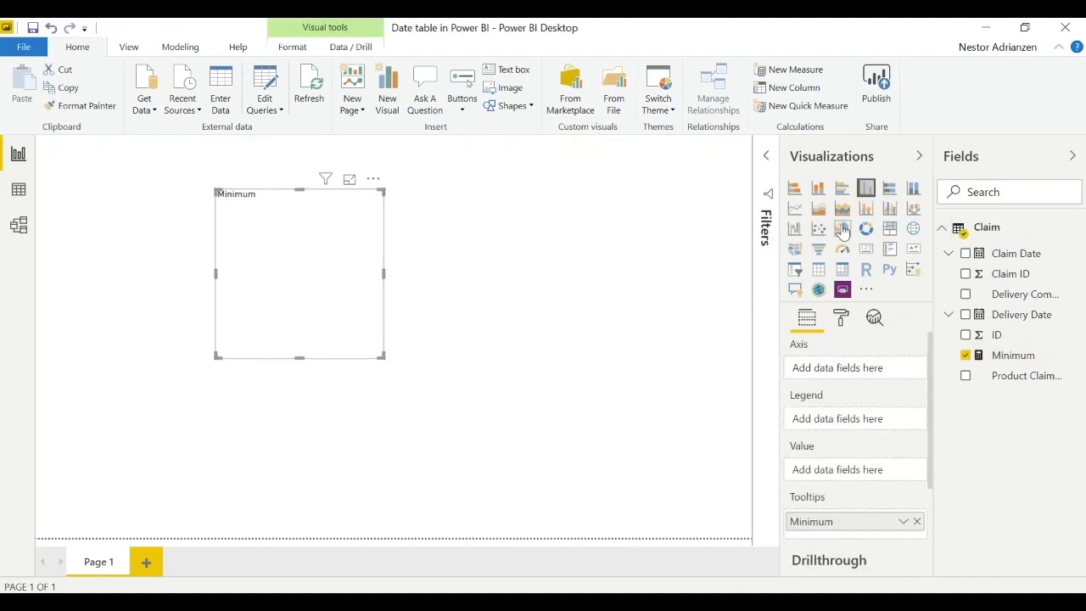
pyautogui.click(866, 250)
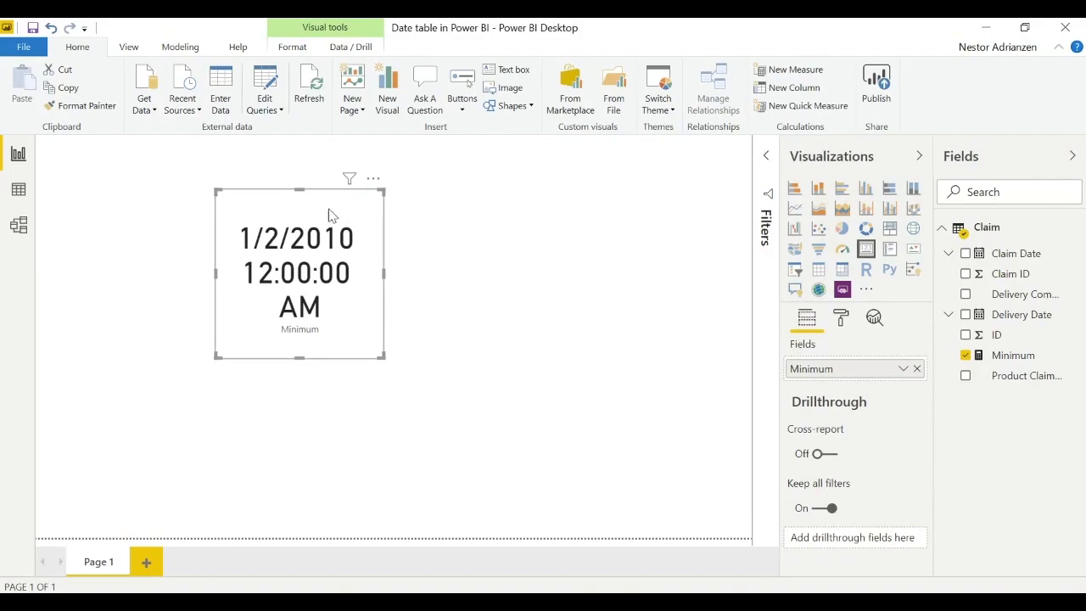
pyautogui.moveTo(339, 206); pyautogui.dragTo(137, 403)
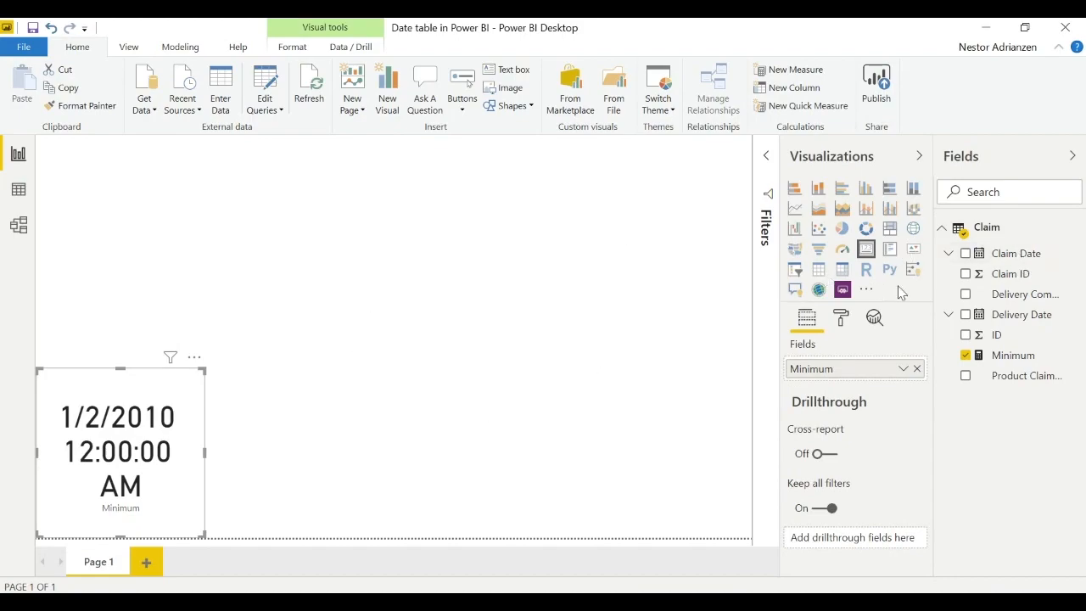
# - Create a measure in the Claim table with the formula Maximum = MAX(Claim[Claim Date])
pyautogui.rightClick(990, 231)
pyautogui.click(984, 250)
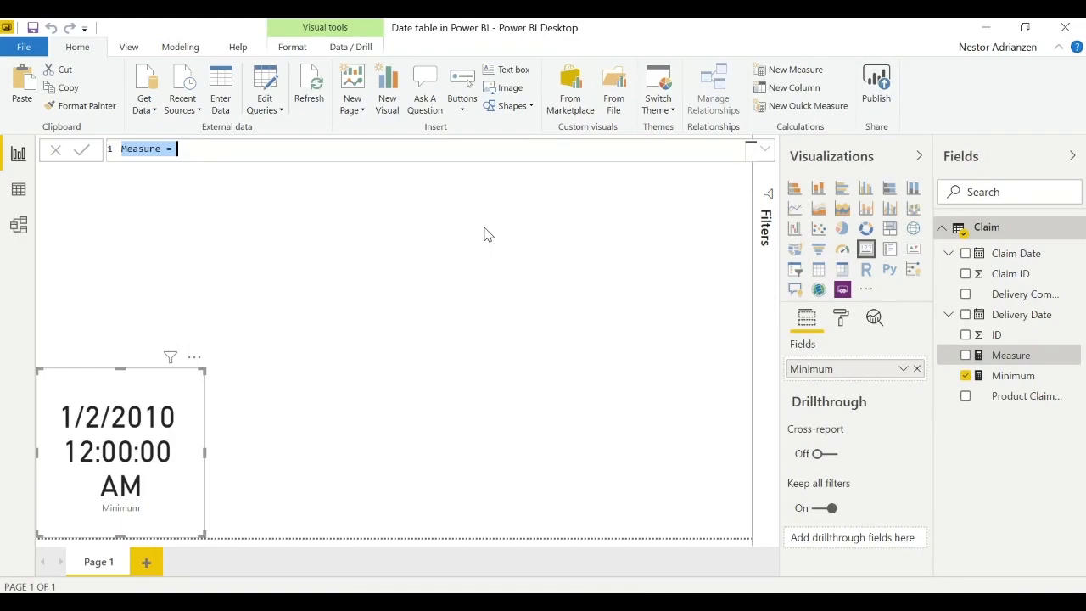
pyautogui.write('Maximum = ma')
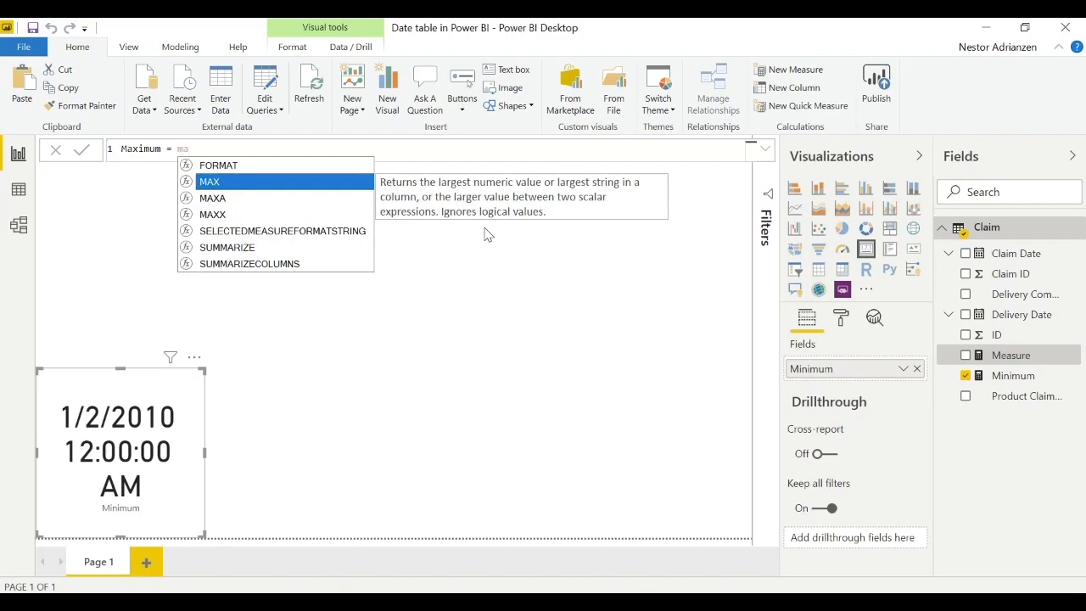
pyautogui.press('Tab')
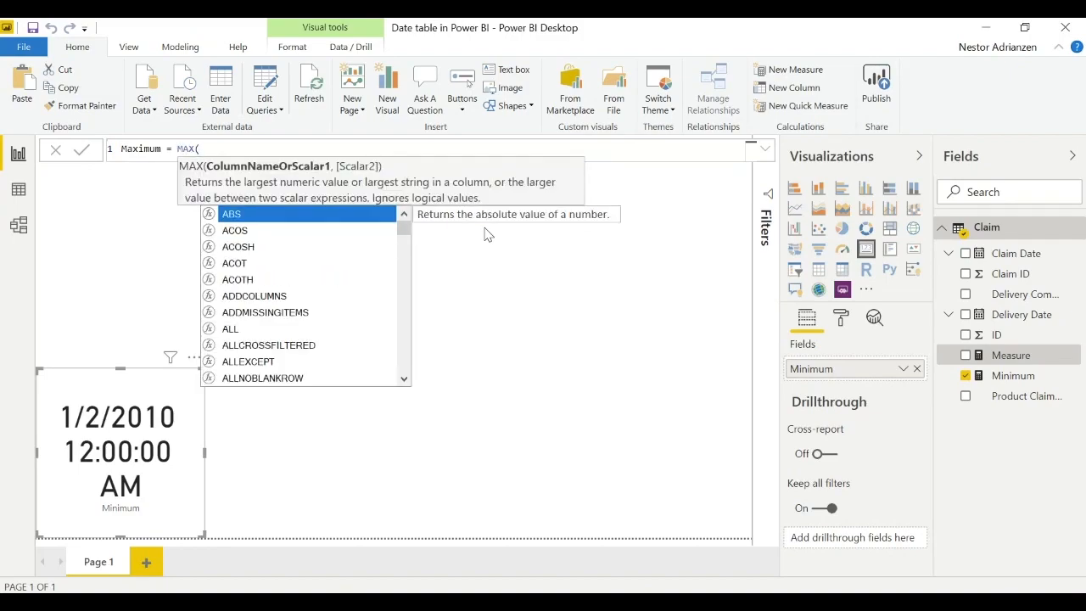
pyautogui.write('claim')
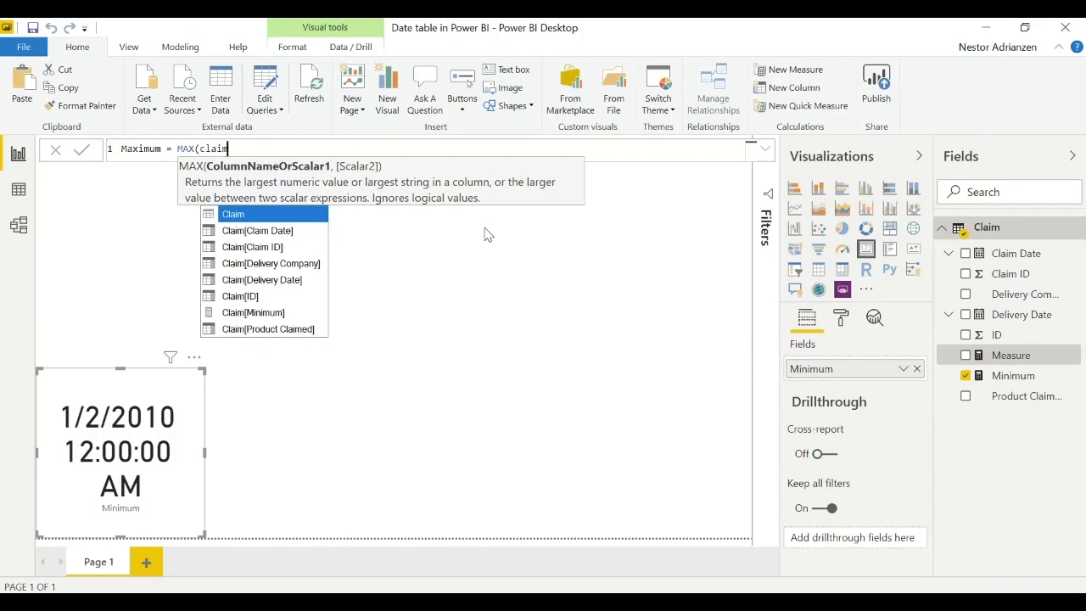
pyautogui.press('Down')
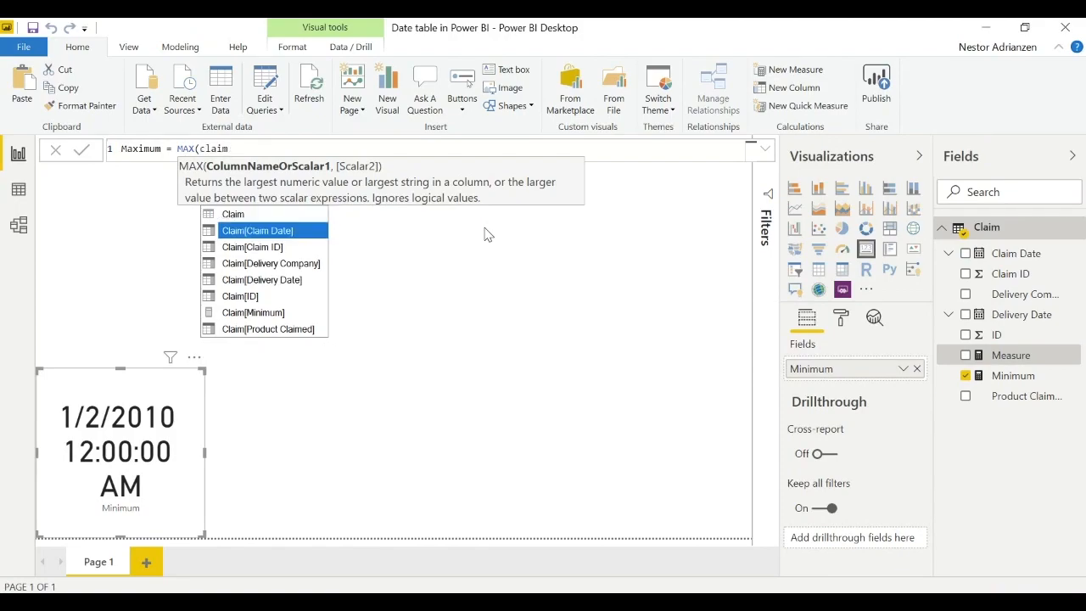
pyautogui.press('Tab')
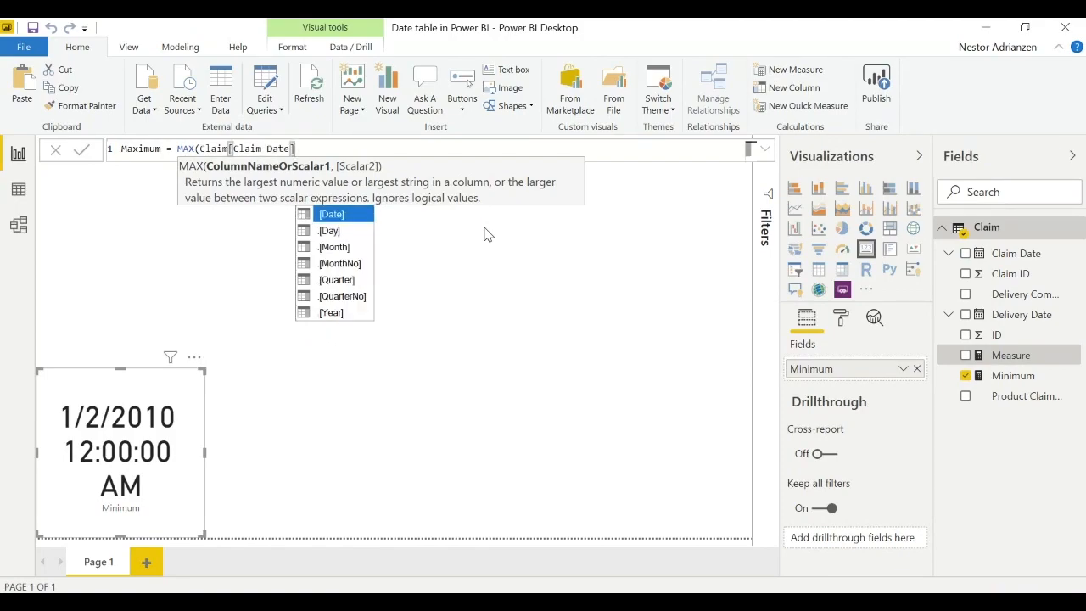
pyautogui.write(')')
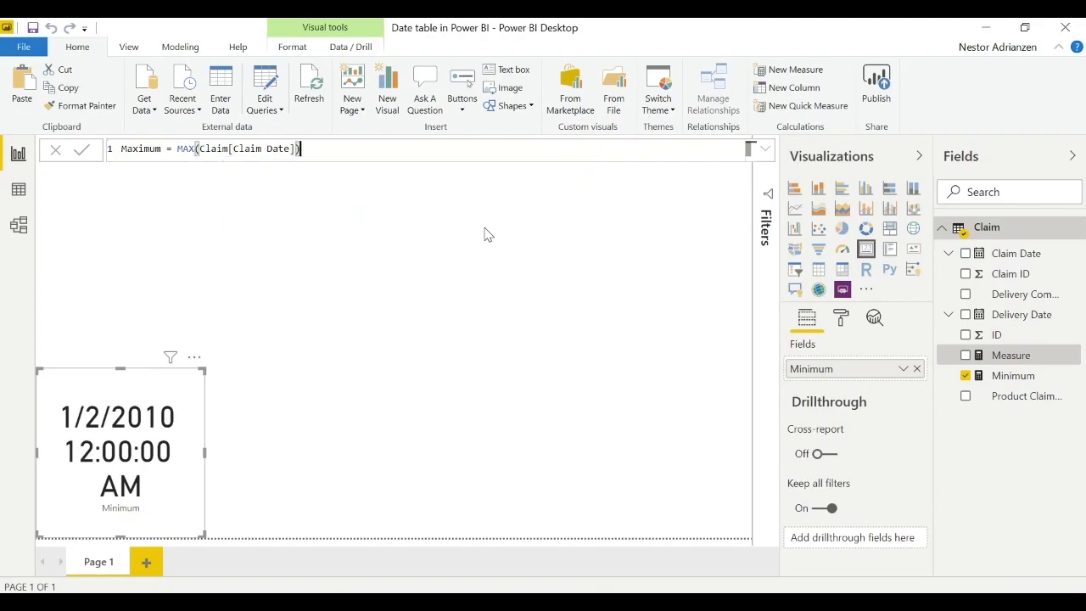
pyautogui.click(87, 153)
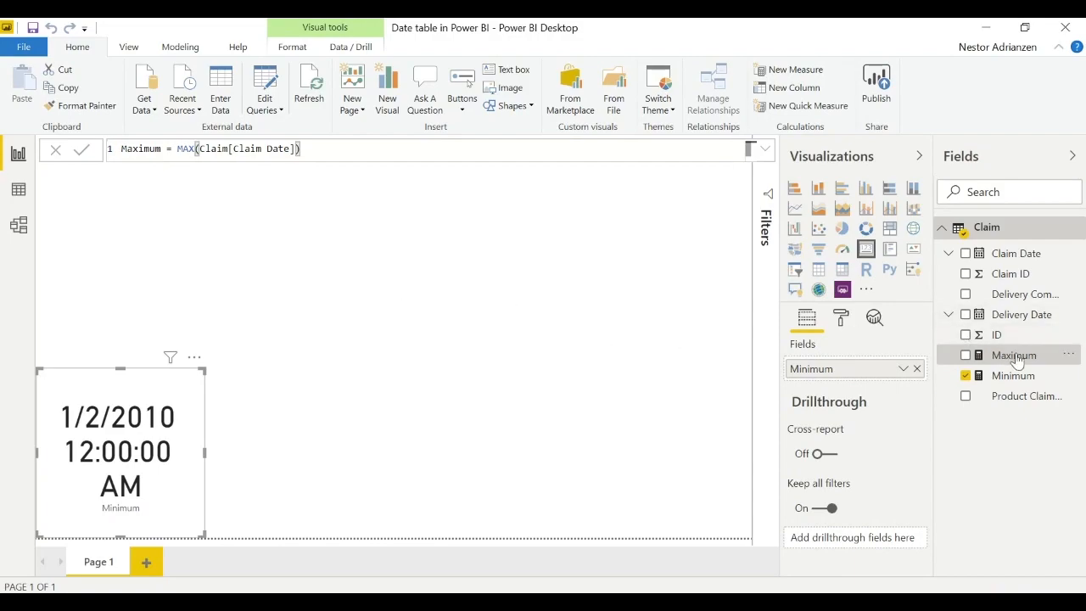
# - Show the Maximum measure in a card visual to the right of the Minimum card
pyautogui.moveTo(1011, 355); pyautogui.dragTo(364, 397)
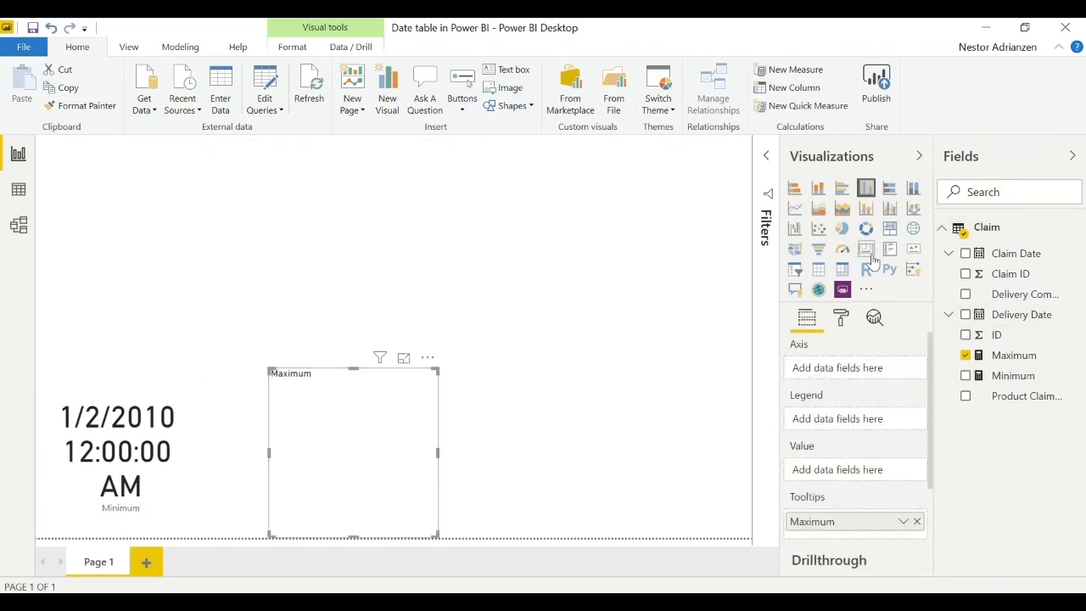
pyautogui.click(869, 252)
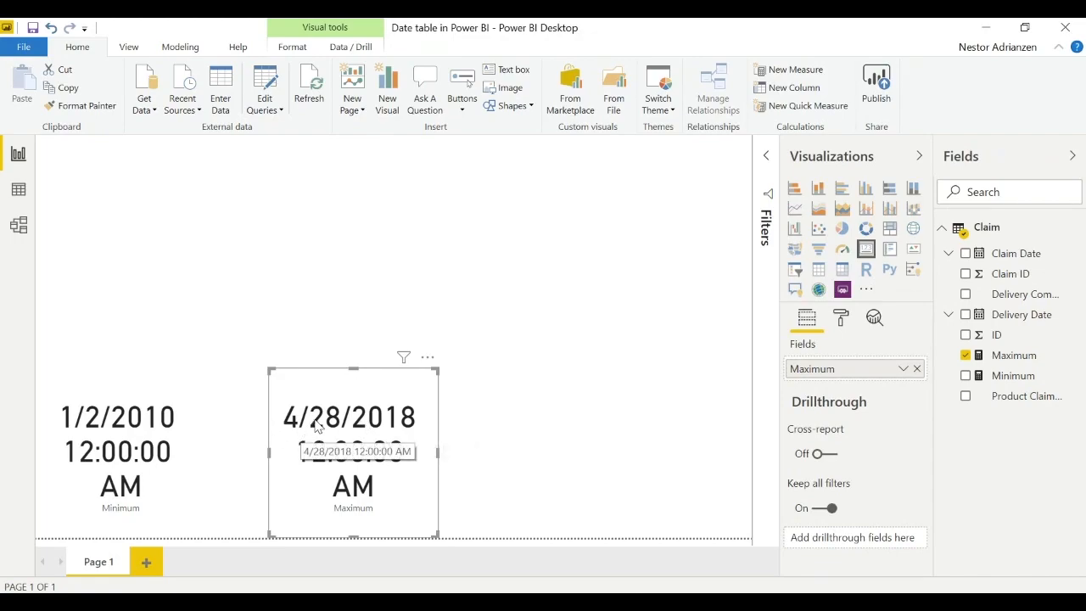
pyautogui.click(481, 252)
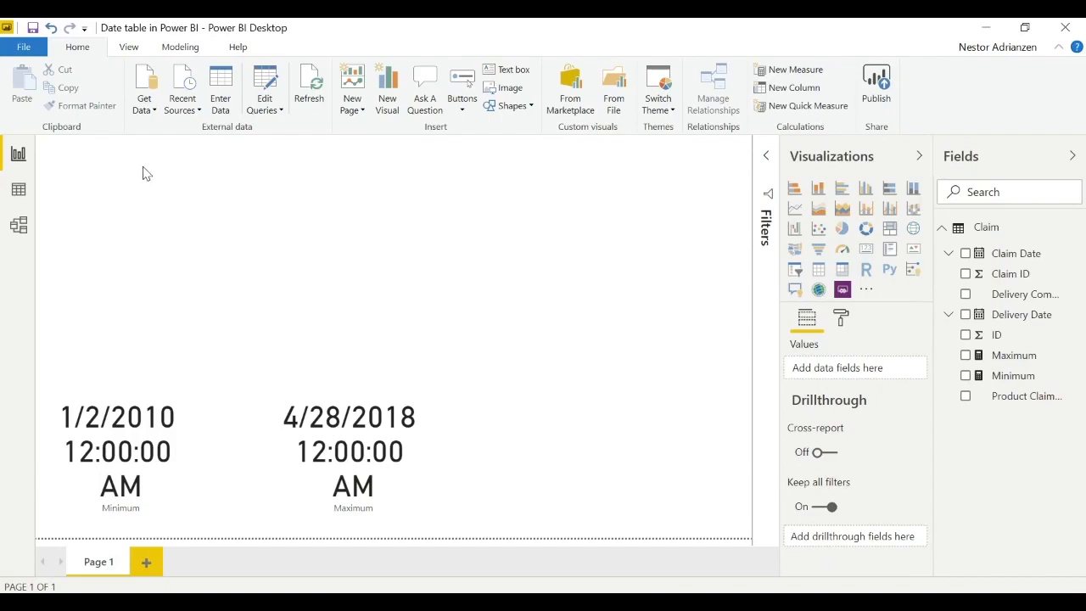
# - Start a calculated table named Dates and begin its formula with the CALENDAR function
pyautogui.click(180, 48)
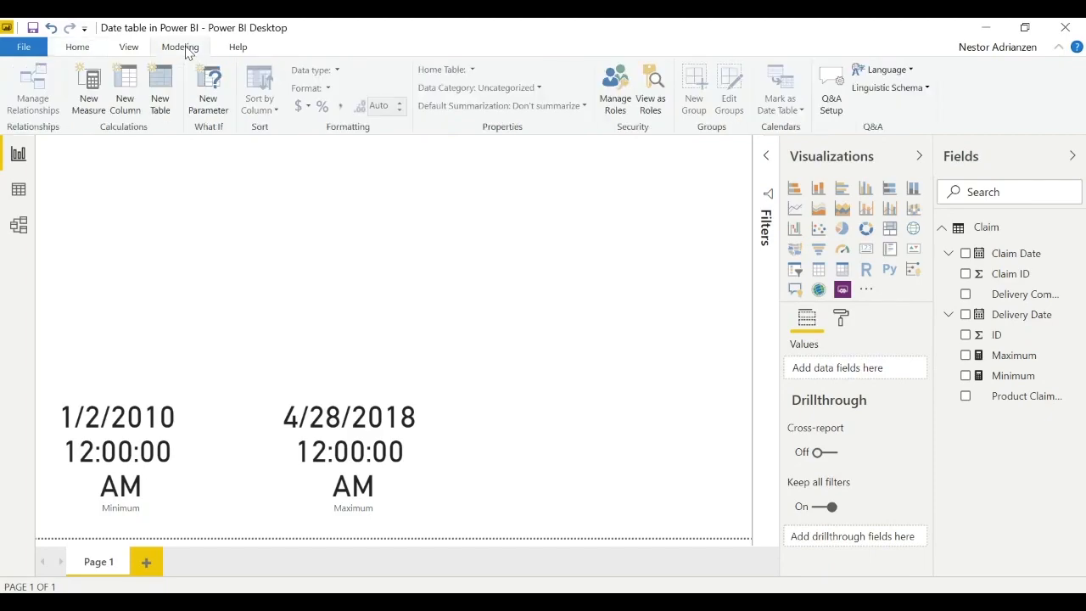
pyautogui.click(169, 95)
pyautogui.press('BackSpace')
pyautogui.press('BackSpace')
pyautogui.press('BackSpace')
pyautogui.press('BackSpace')
pyautogui.press('BackSpace')
pyautogui.press('BackSpace')
pyautogui.press('BackSpace')
pyautogui.press('BackSpace')
pyautogui.write('Dates = ')
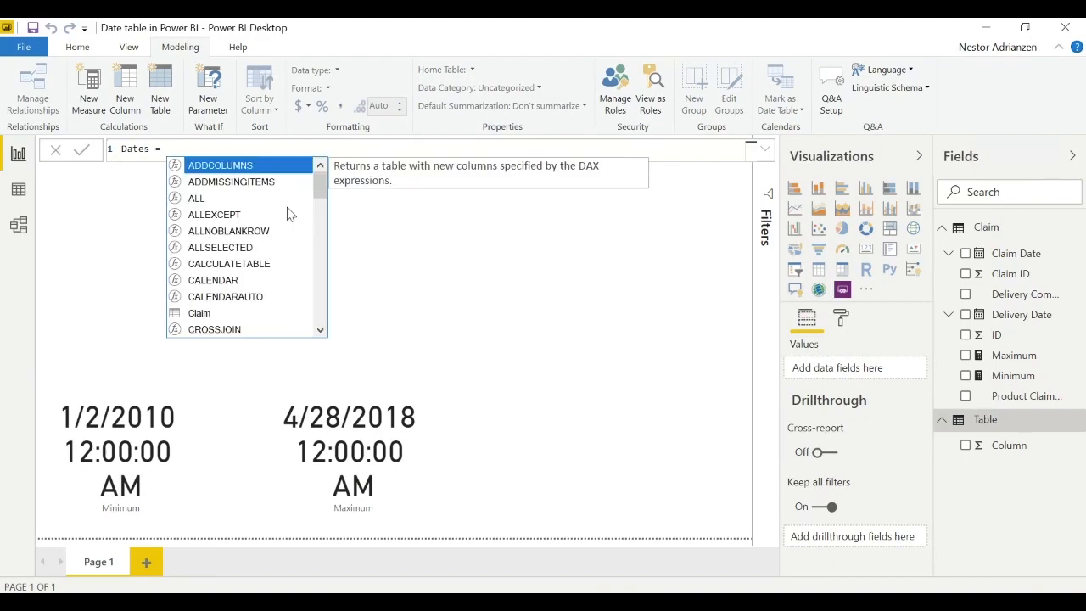
pyautogui.write('ca')
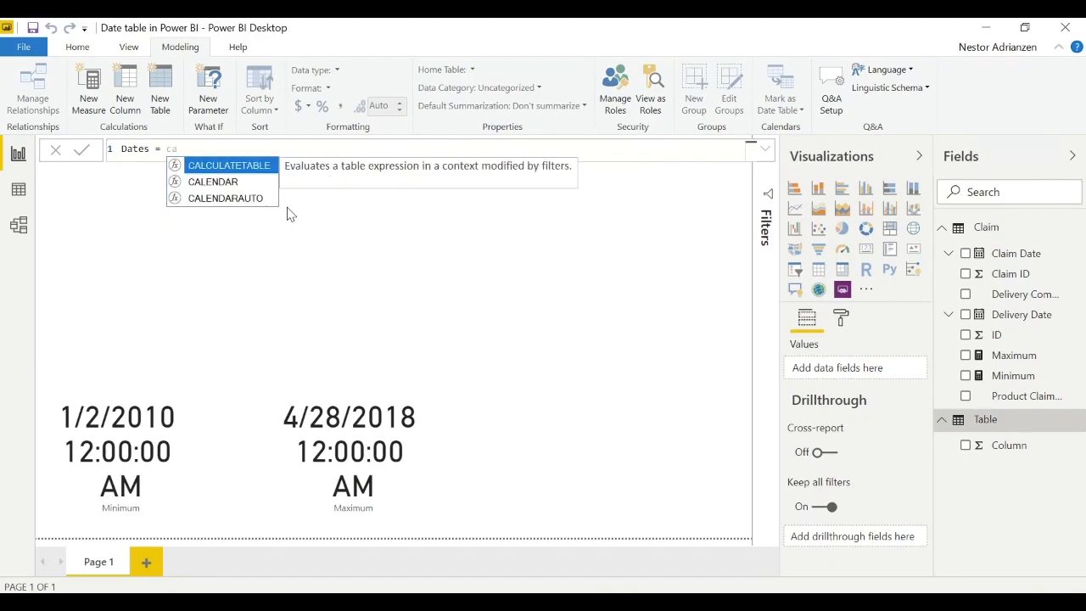
pyautogui.press('Down')
pyautogui.press('Tab')
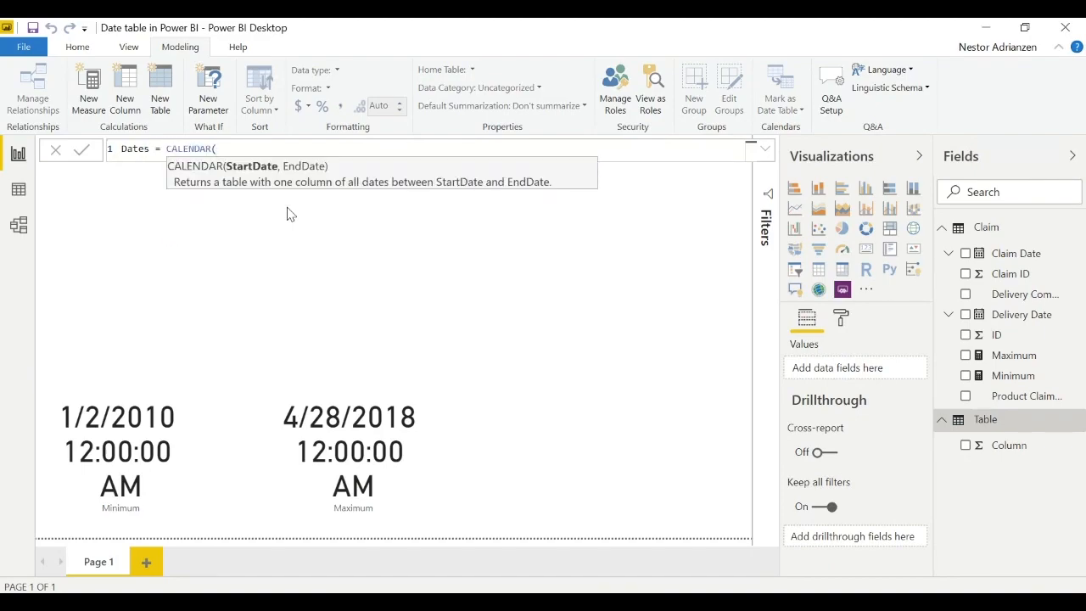
# - Enter DATE(2010,1,2) as the start date argument of the CALENDAR function
pyautogui.write('date')
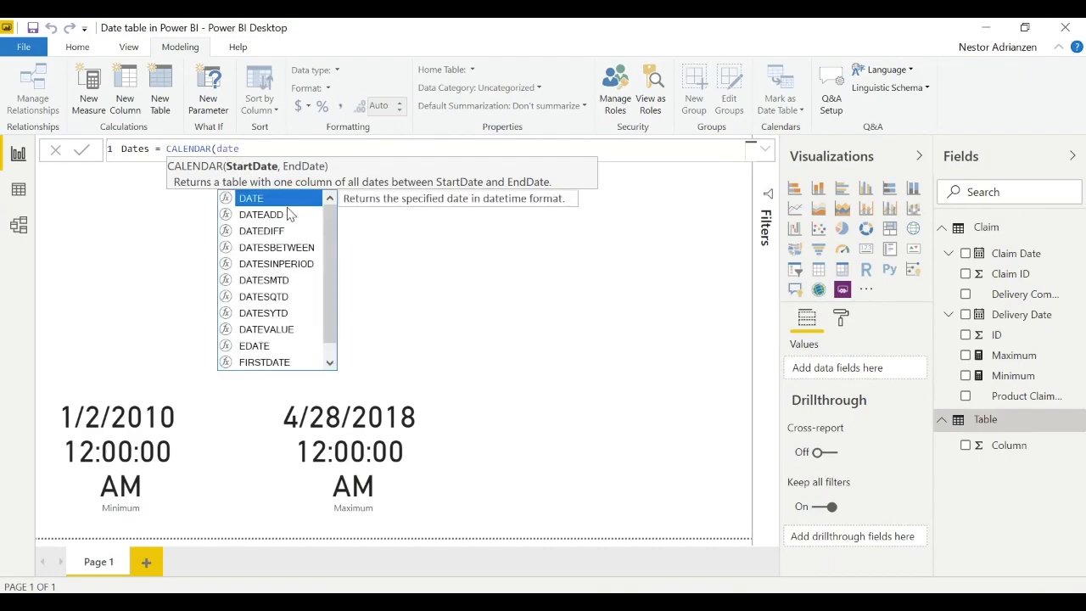
pyautogui.press('Tab')
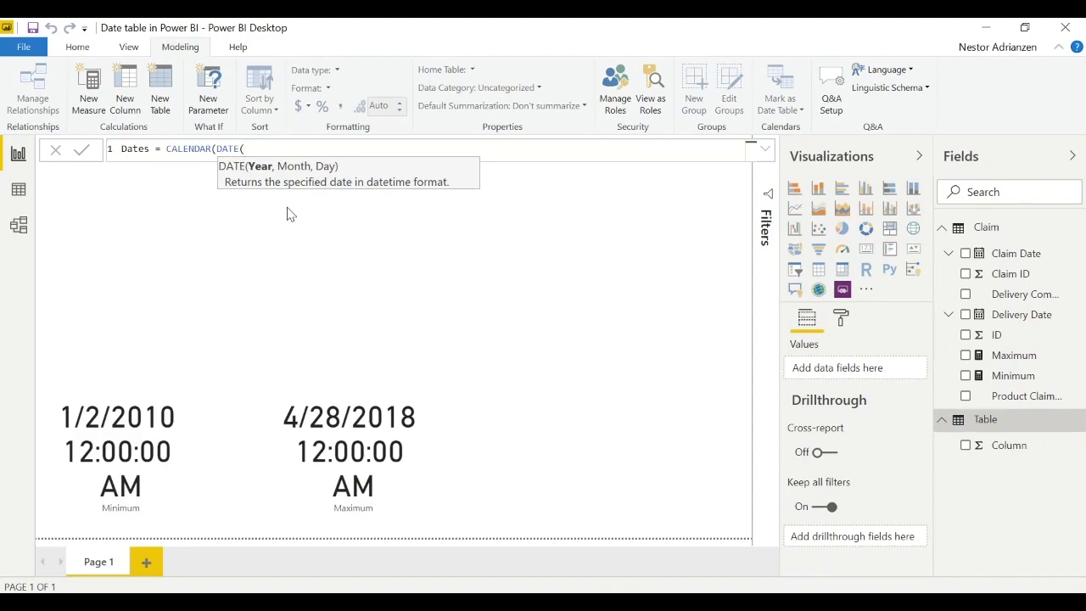
pyautogui.write('2010,1,')
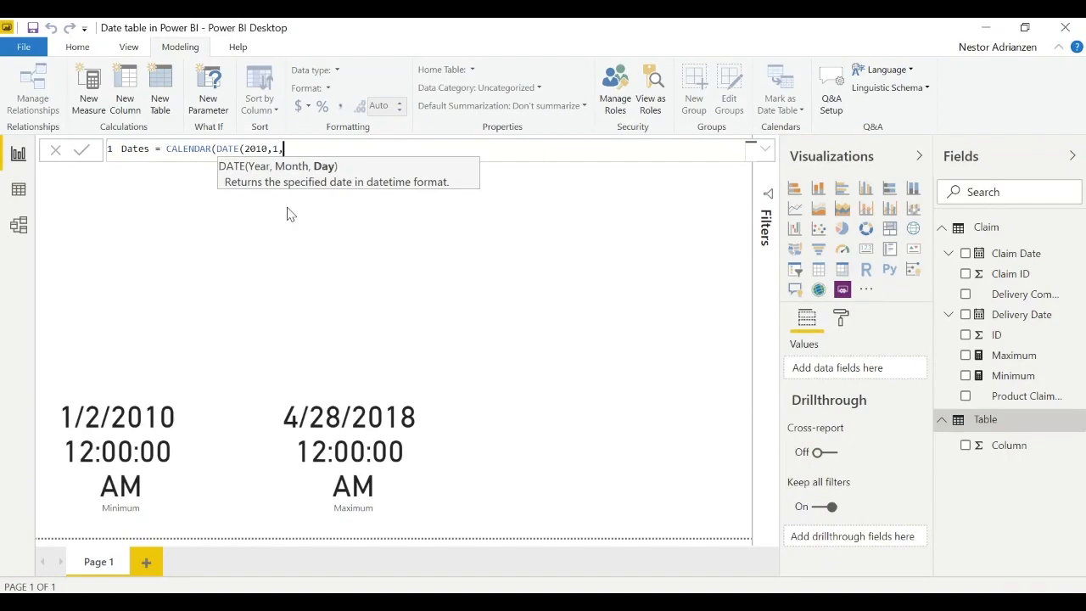
pyautogui.write('2),')
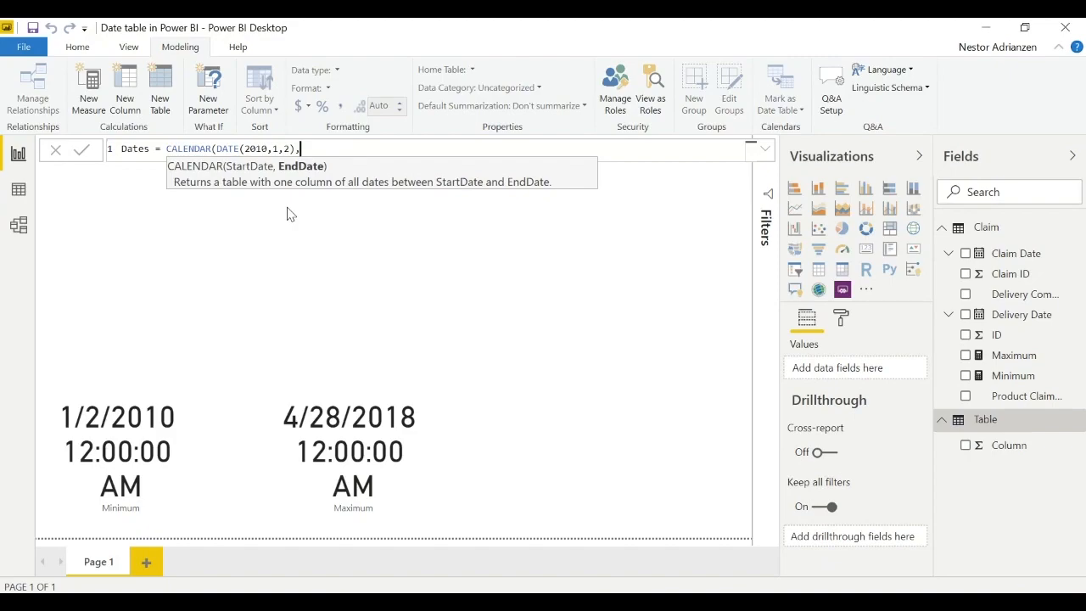
pyautogui.write('date')
# - Enter DATE(2018,4,28) as the CALENDAR end date, close the formula and commit the Dates table
pyautogui.press('Tab')
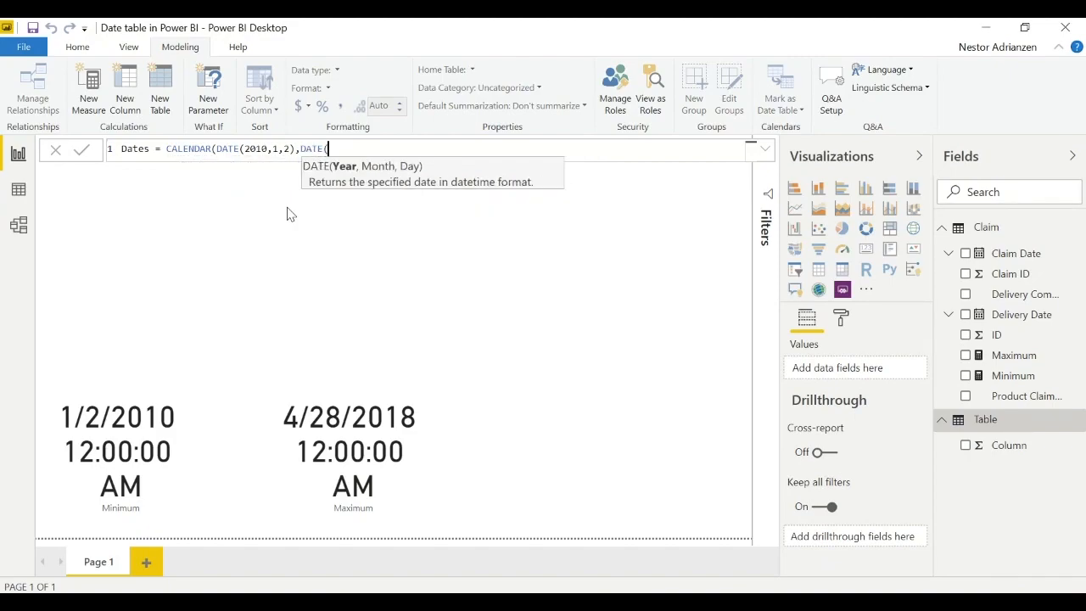
pyautogui.write('2018,4,')
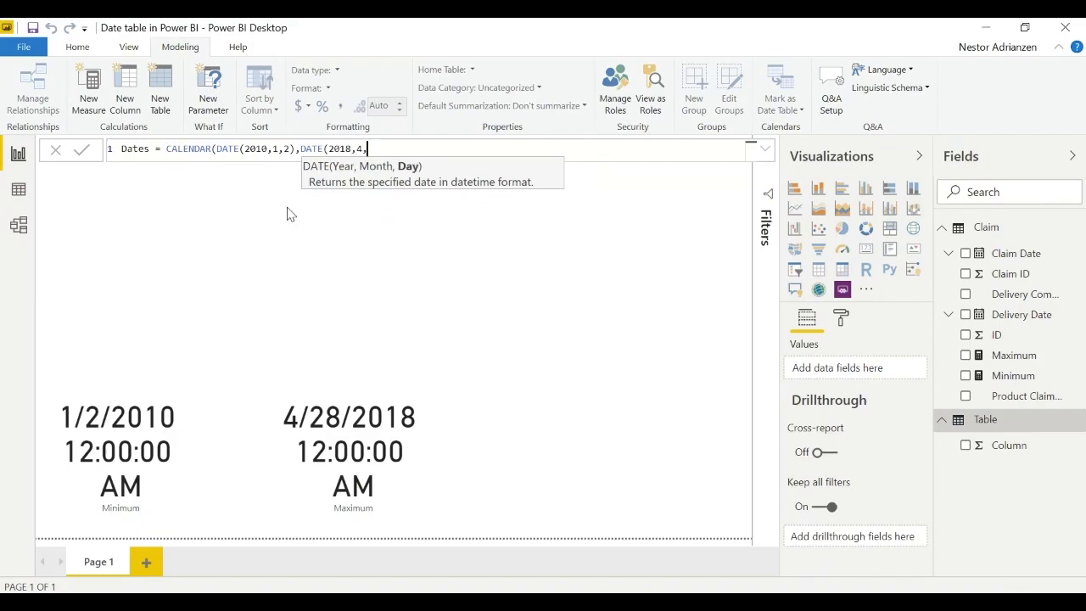
pyautogui.write('28))')
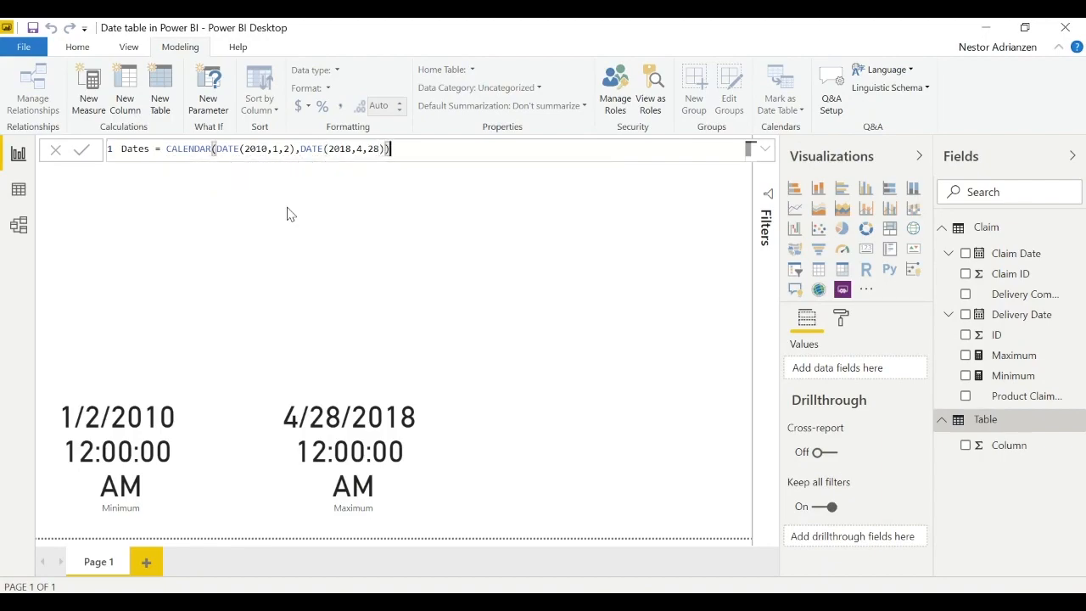
pyautogui.click(85, 152)
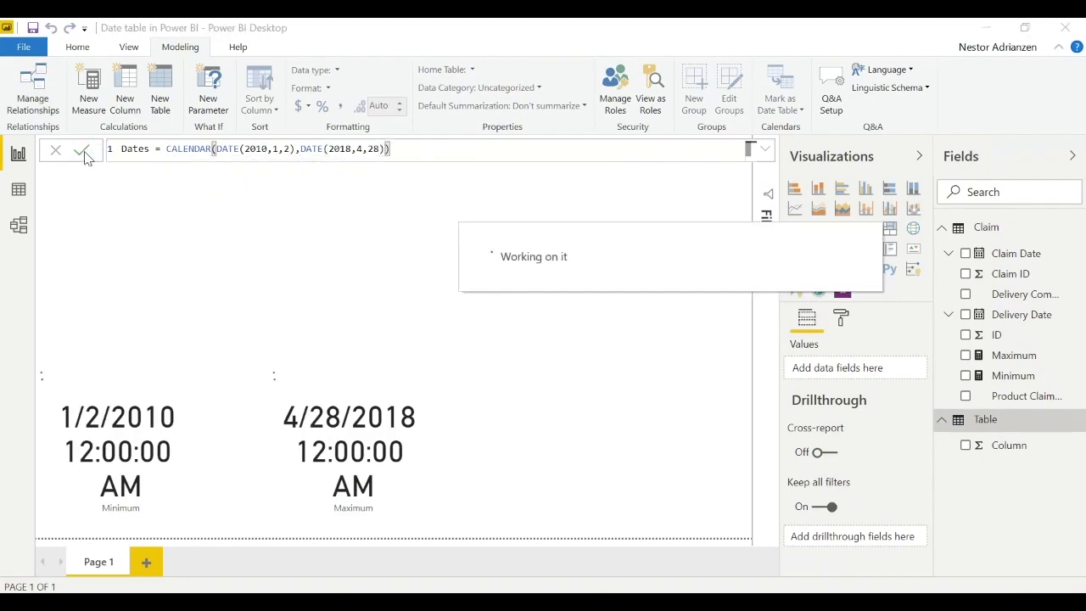
# - Examine the Date column of the Dates table in the data view, from its first to its last row
pyautogui.click(942, 228)
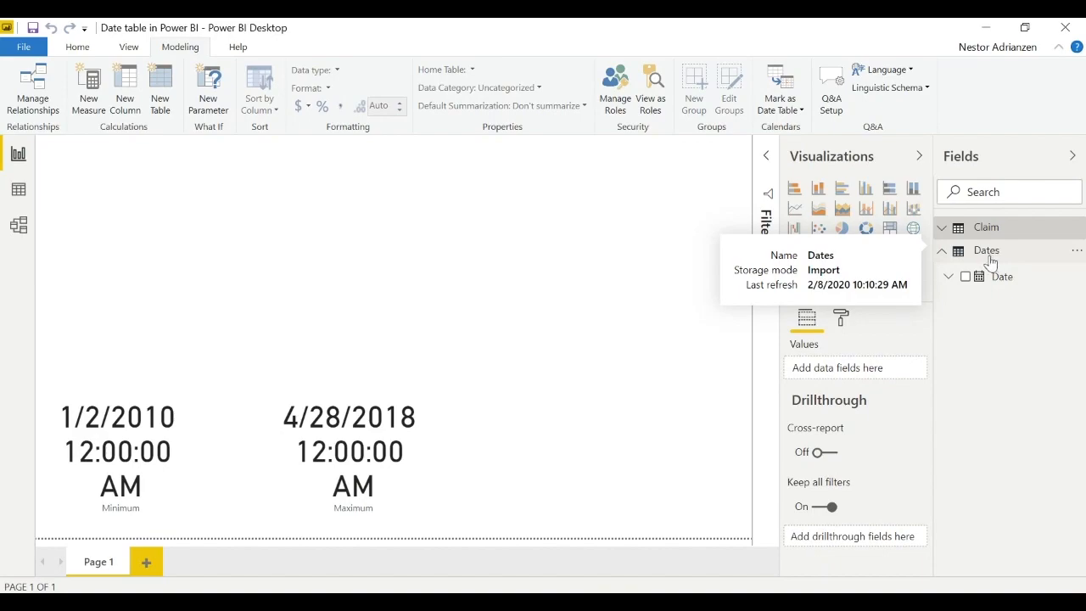
pyautogui.click(1000, 280)
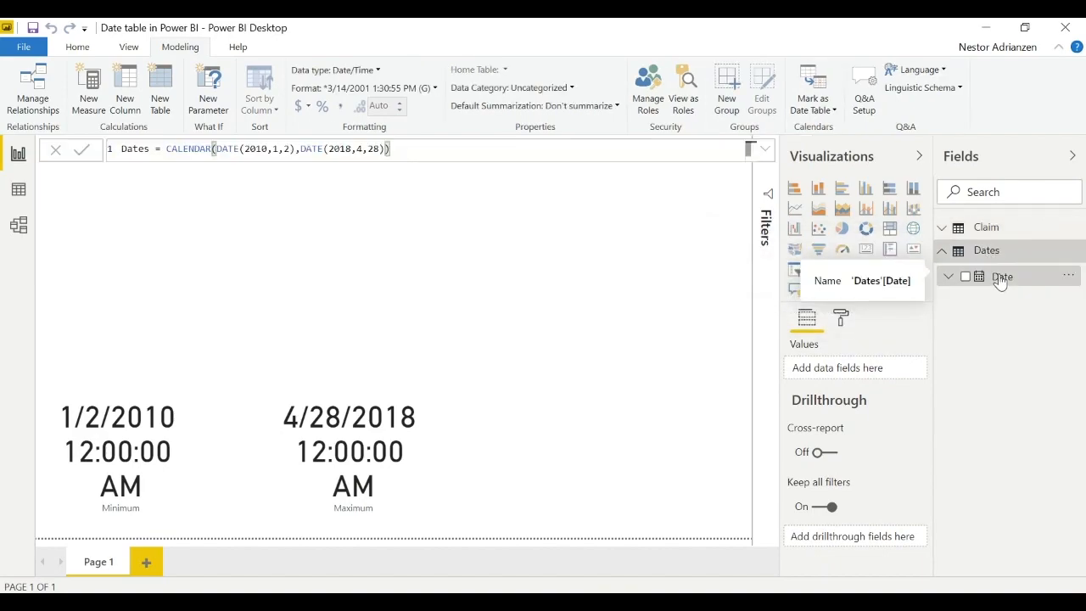
pyautogui.click(19, 191)
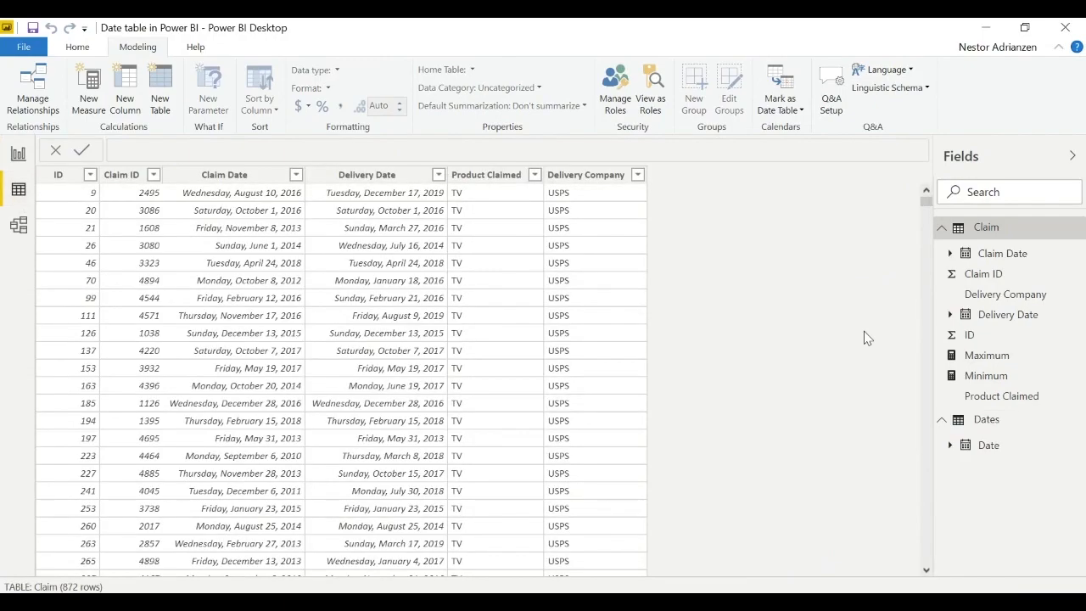
pyautogui.click(942, 228)
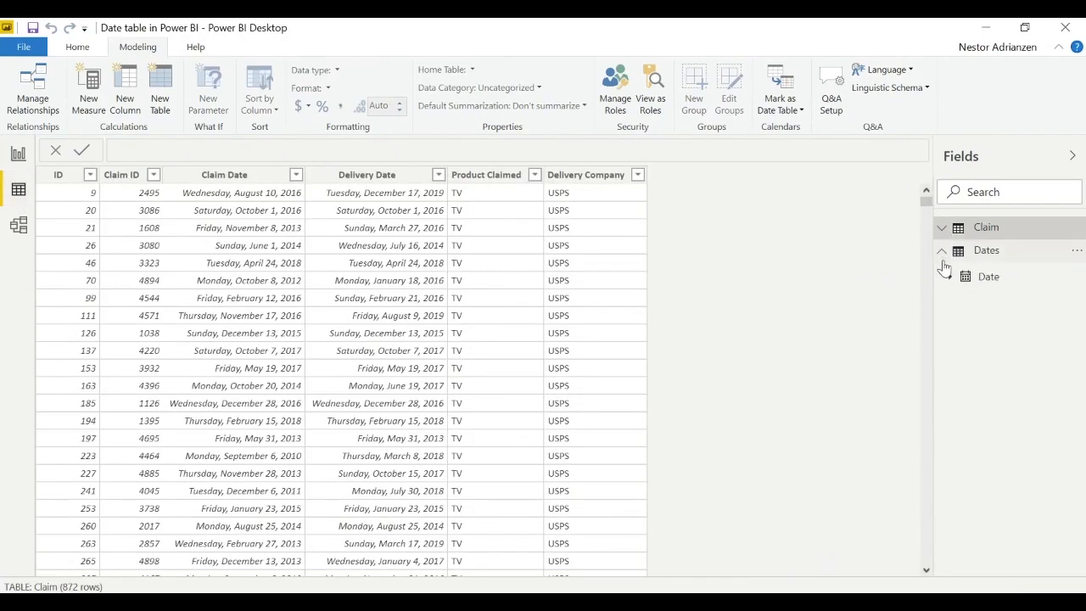
pyautogui.click(988, 277)
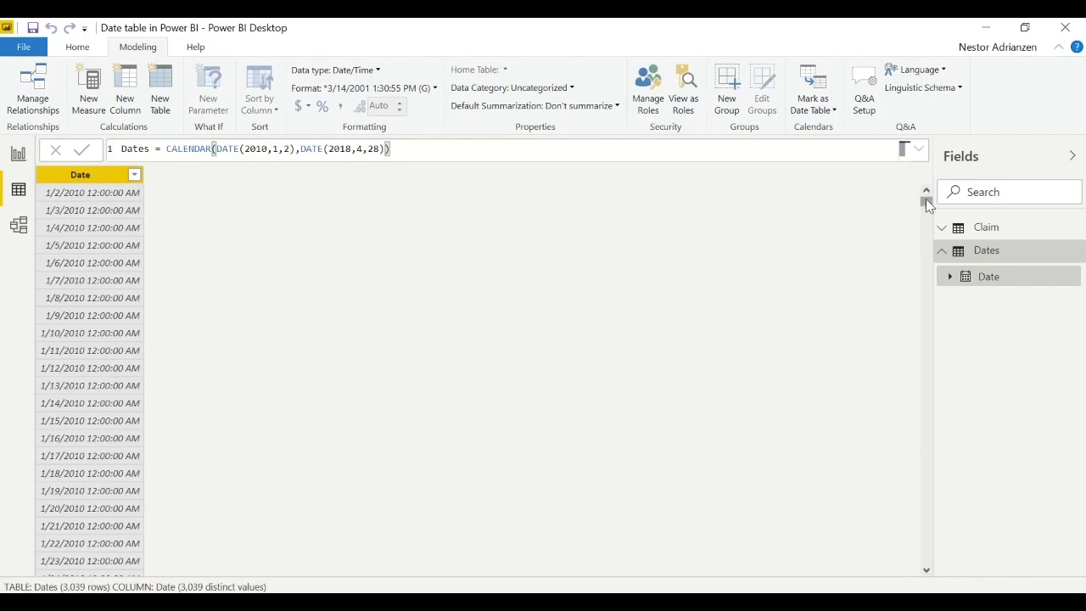
pyautogui.moveTo(925, 201); pyautogui.dragTo(879, 559)
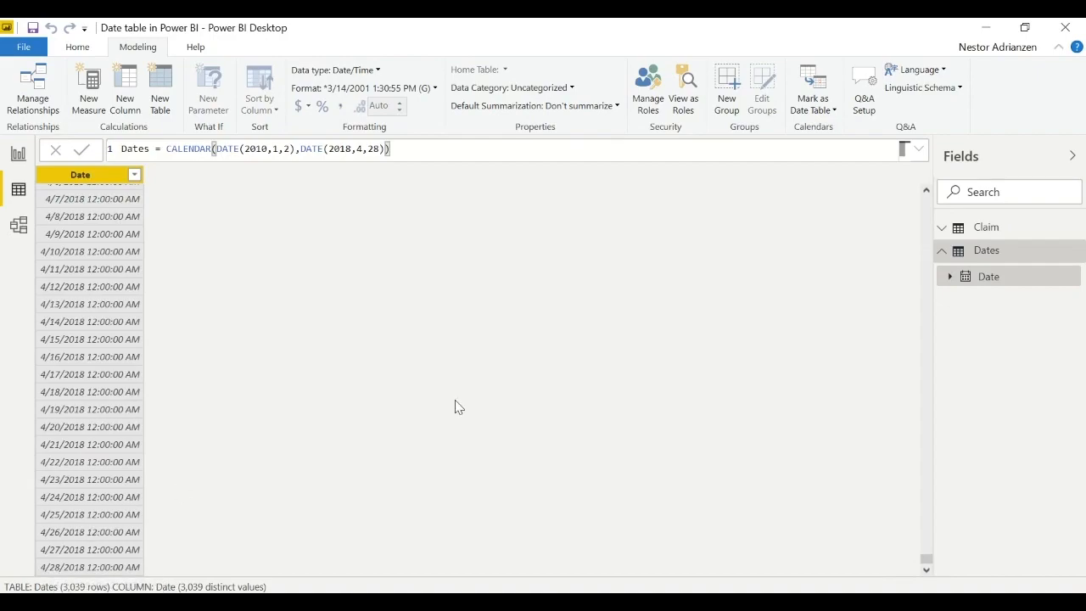
# - Back in the report view, expand the Dates formula editor, break the line after CALENDAR(, indent it and delete both fixed DATE arguments
pyautogui.click(19, 154)
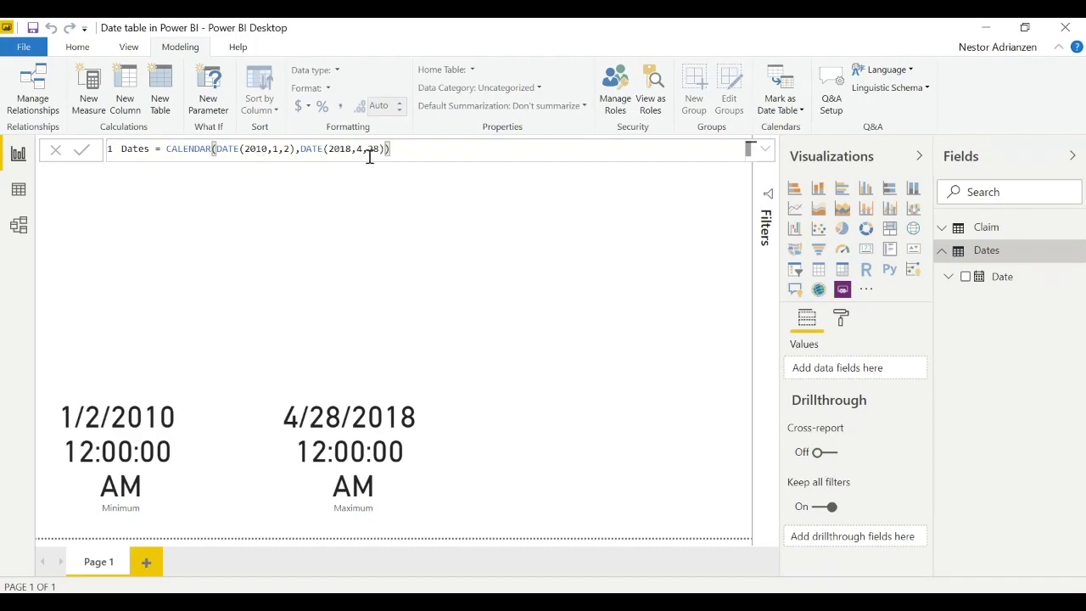
pyautogui.click(216, 149)
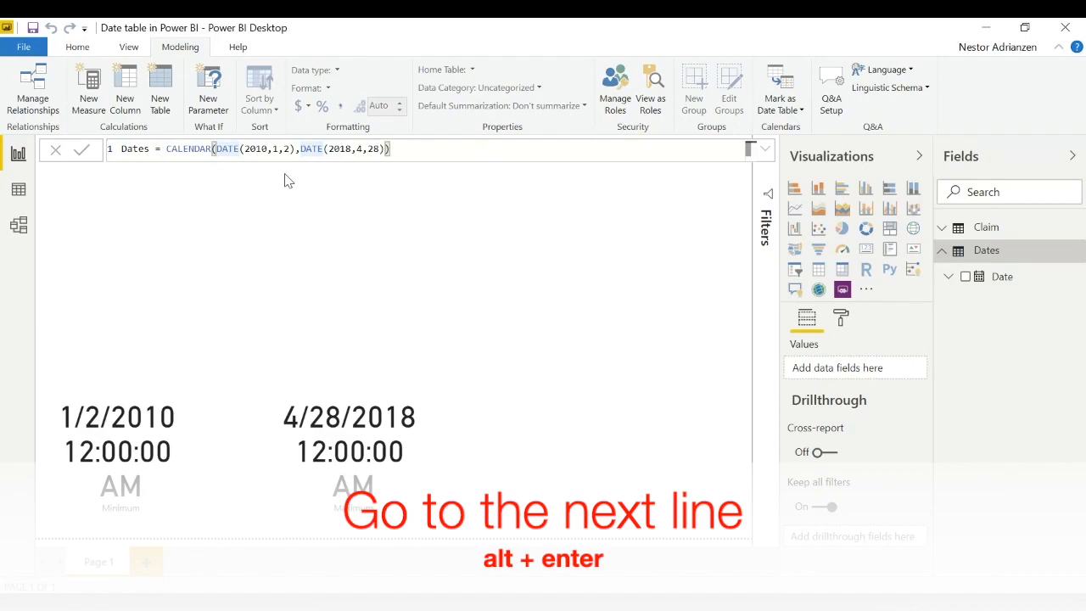
pyautogui.hotkey('alt', 'Return')
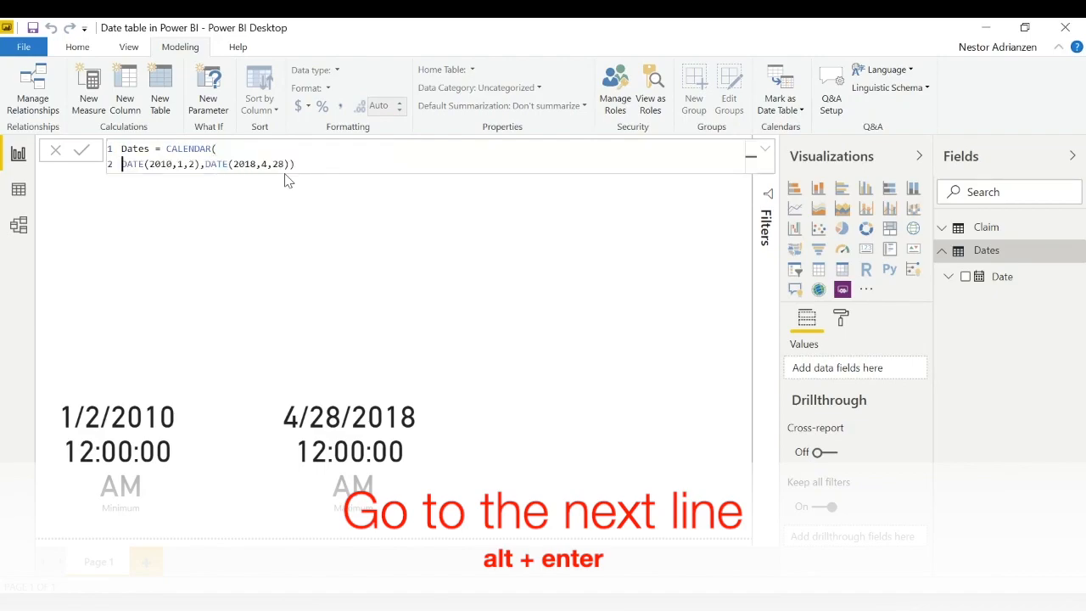
pyautogui.click(767, 151)
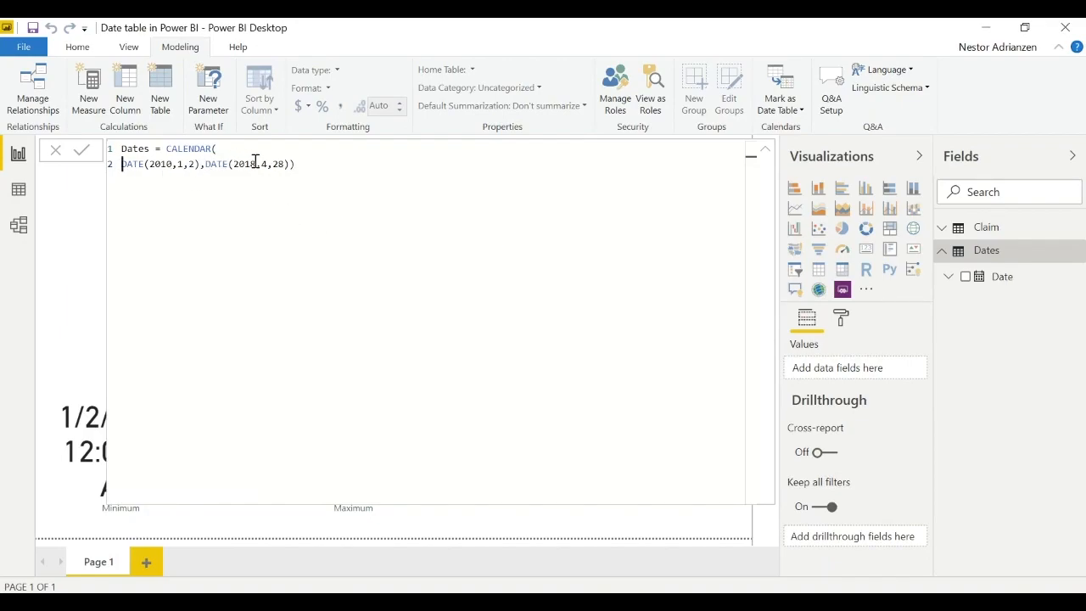
pyautogui.press('Tab')
pyautogui.press('Tab')
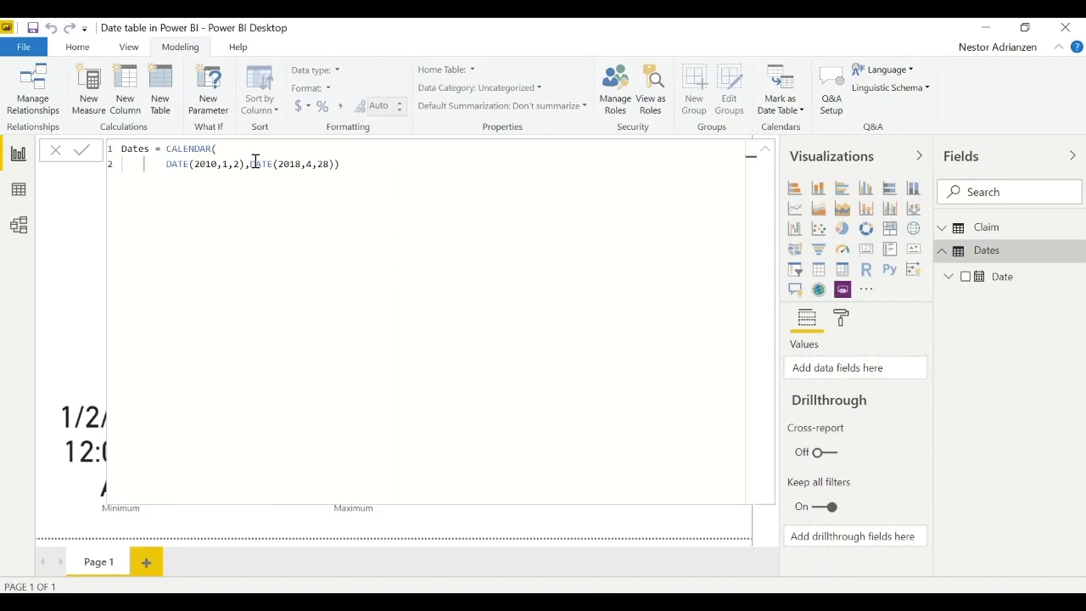
pyautogui.hotkey('shift', 'End')
pyautogui.press('Delete')
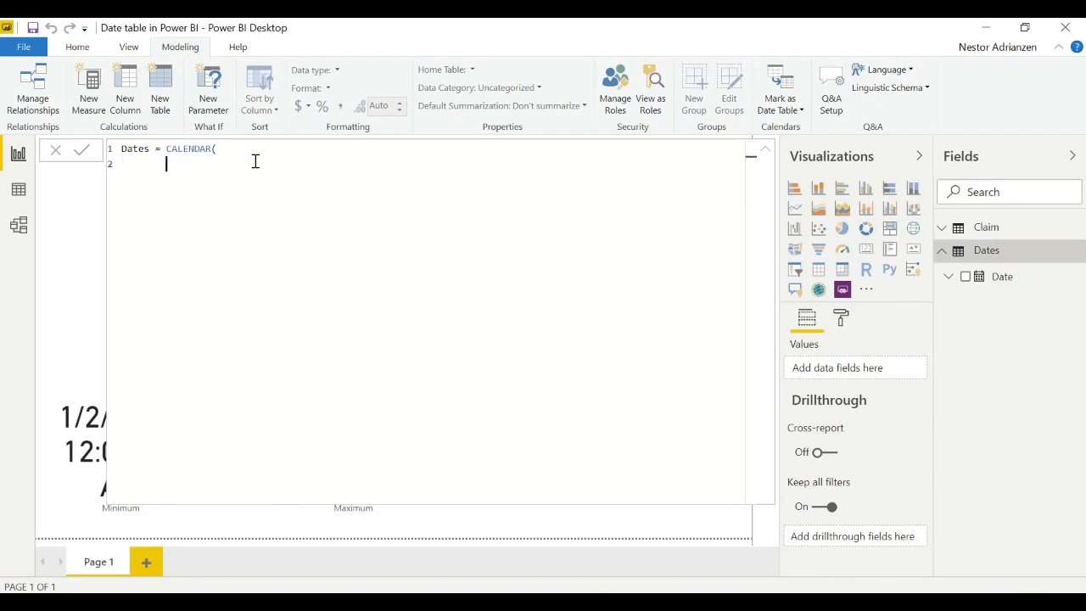
# - Enter FIRSTDATE(Claim[Claim Date]) followed by a comma as the start date argument of CALENDAR
pyautogui.write('FIRSTDATE(')
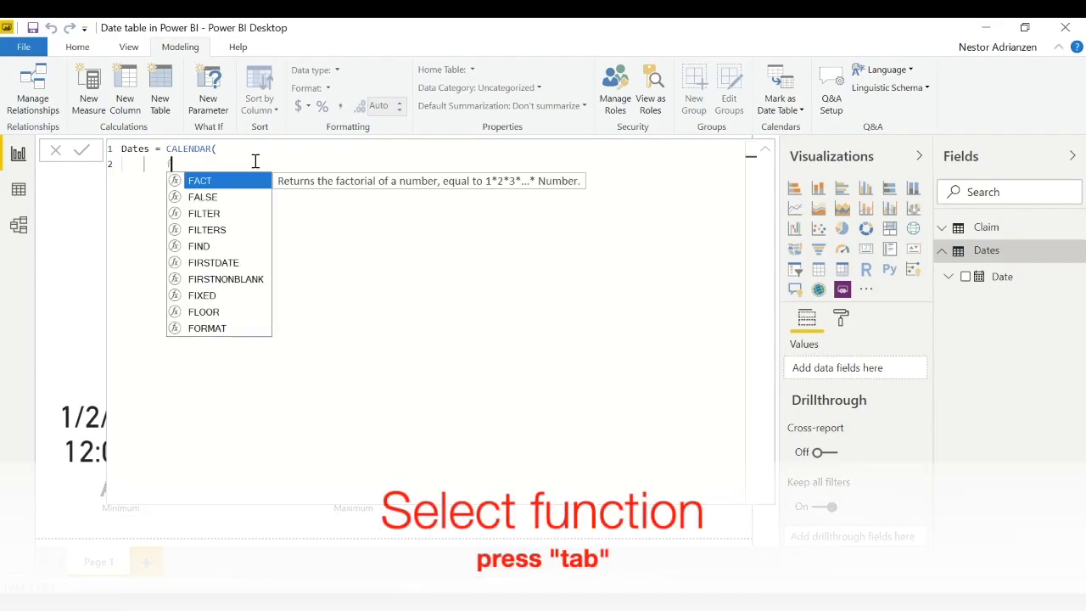
pyautogui.press('Tab')
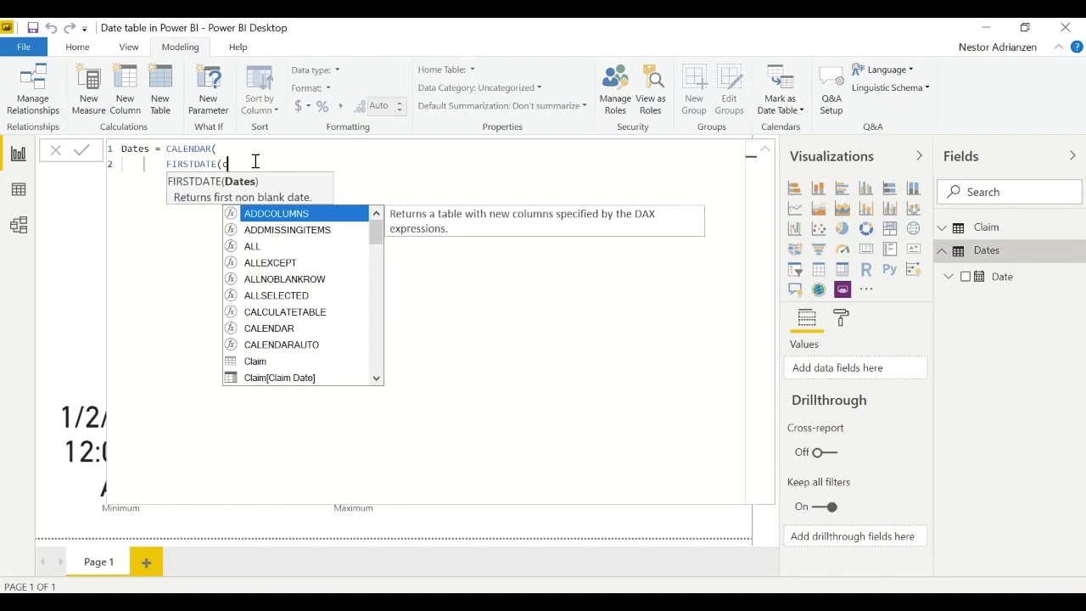
pyautogui.write('Cl')
pyautogui.press('Down')
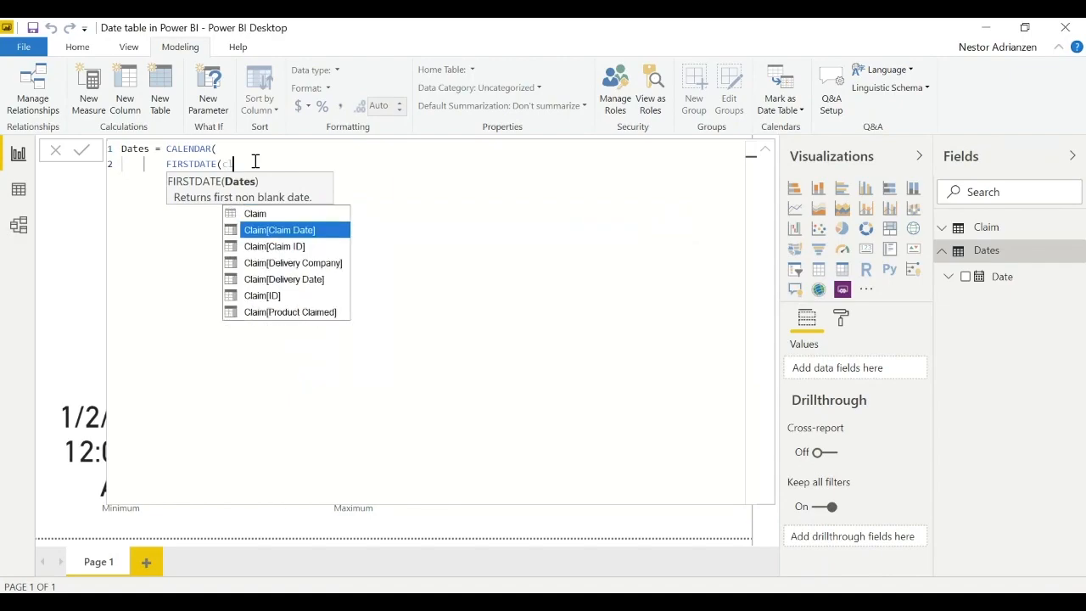
pyautogui.press('Tab')
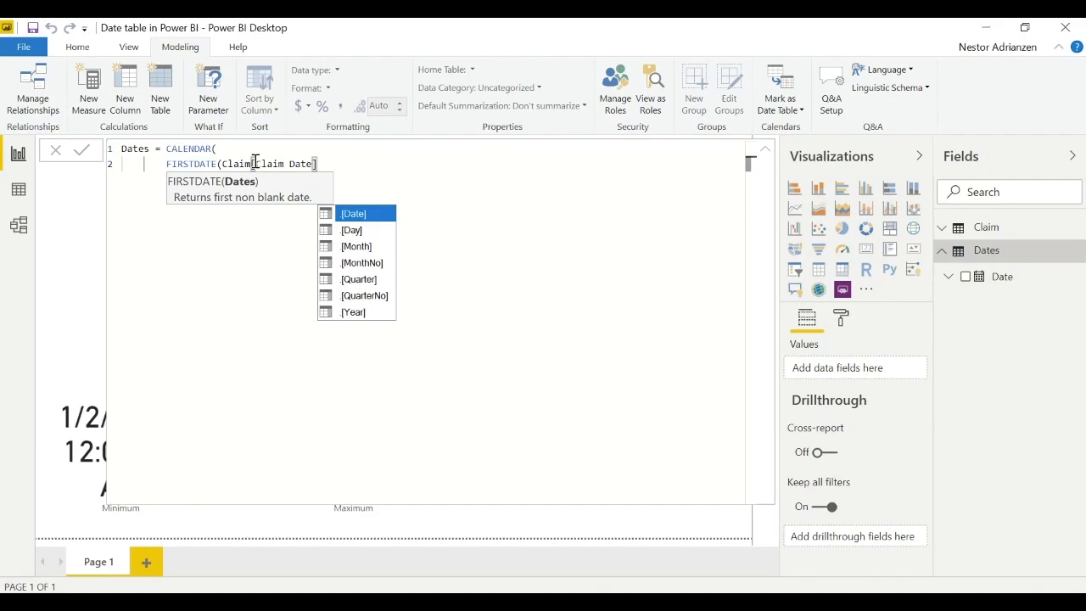
pyautogui.write(')')
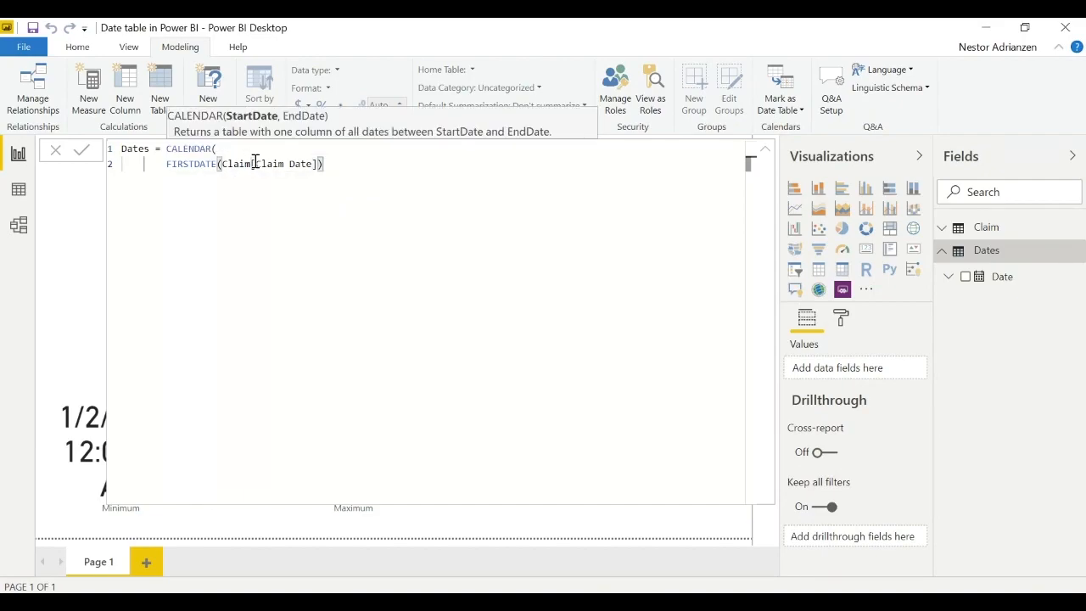
pyautogui.write(',')
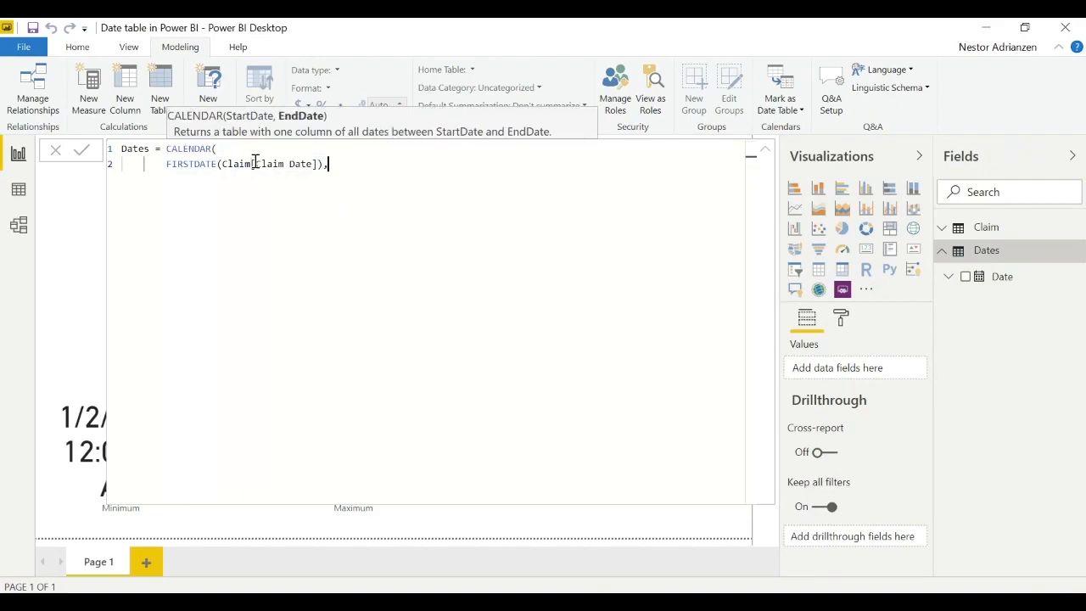
# - Add LASTDATE(Claim[Claim Date]) on an indented third line as the end date argument of CALENDAR
pyautogui.hotkey('shift', 'Return')
pyautogui.press('Tab')
pyautogui.write('las')
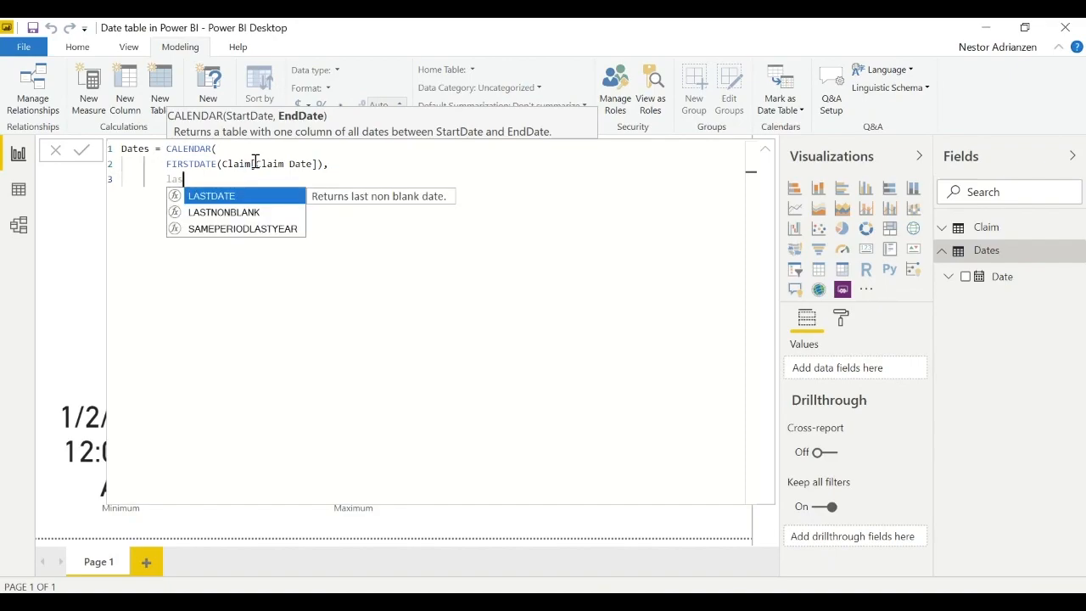
pyautogui.press('Tab')
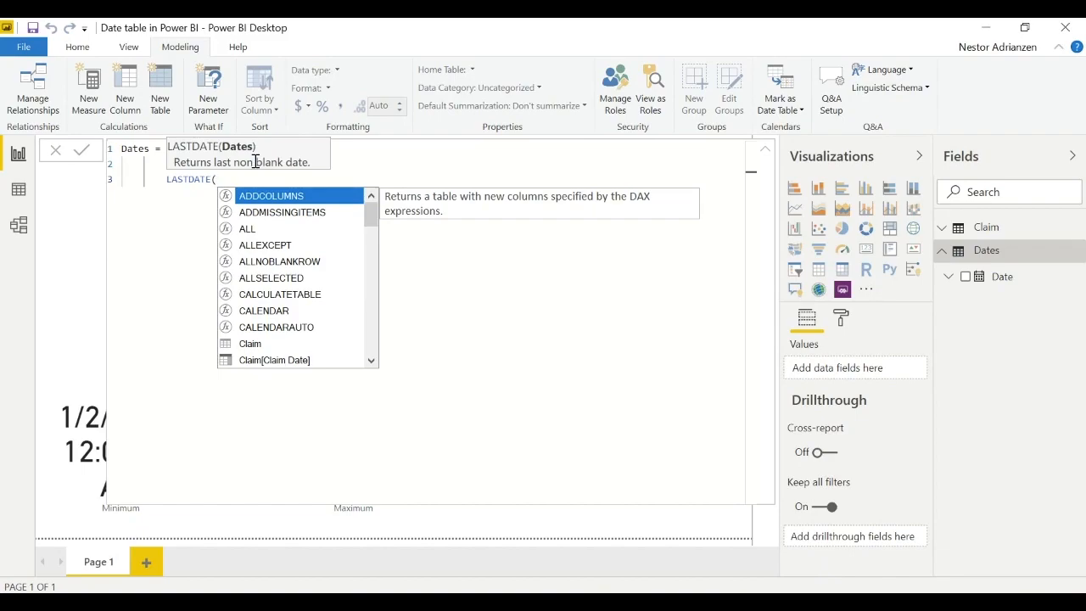
pyautogui.write('cla')
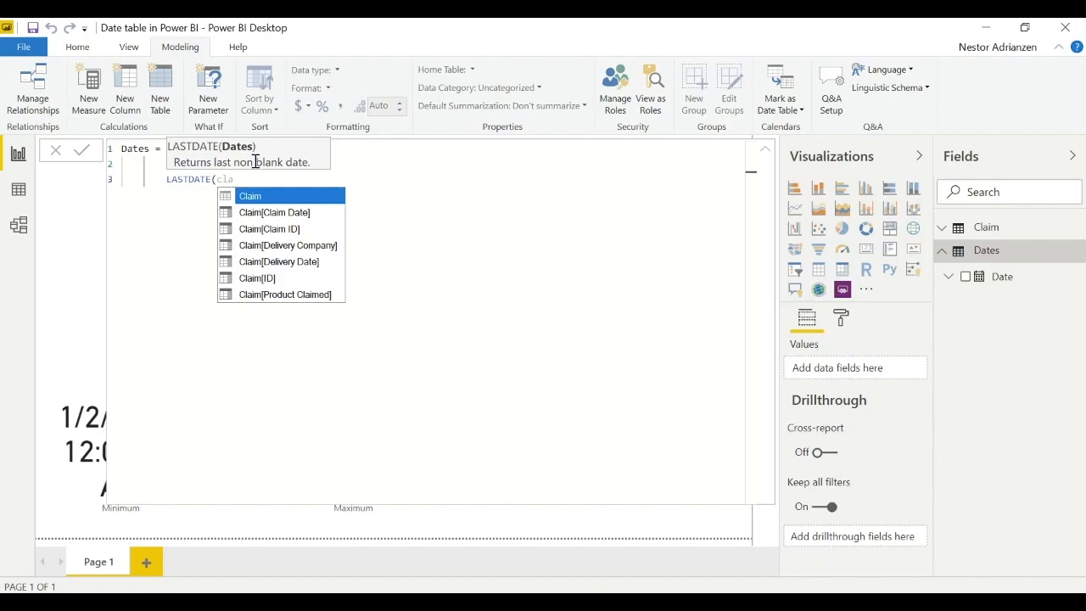
pyautogui.press('Down')
pyautogui.press('Tab')
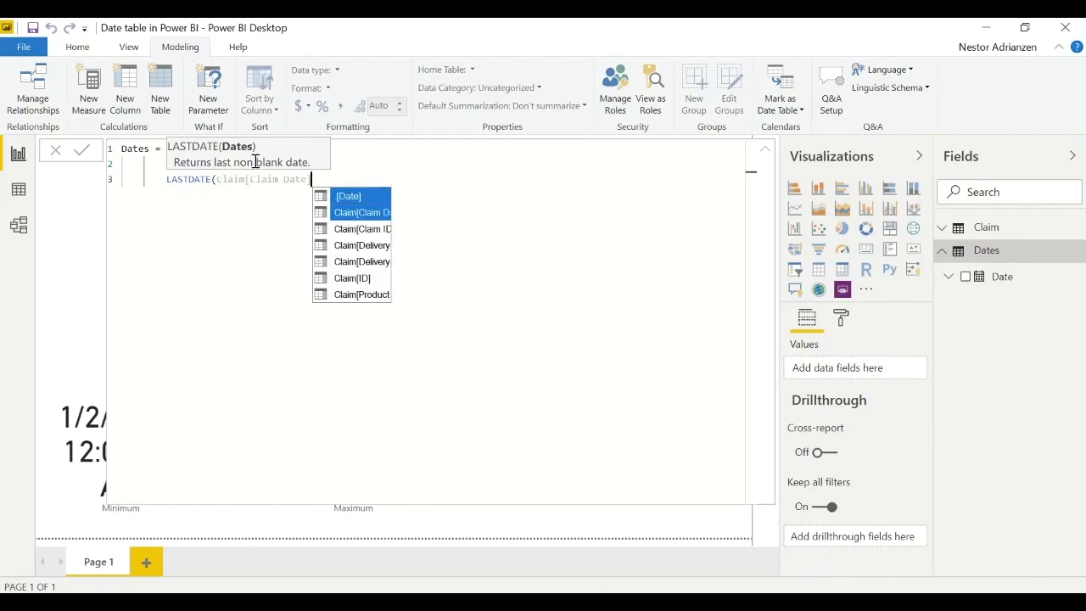
pyautogui.write(')')
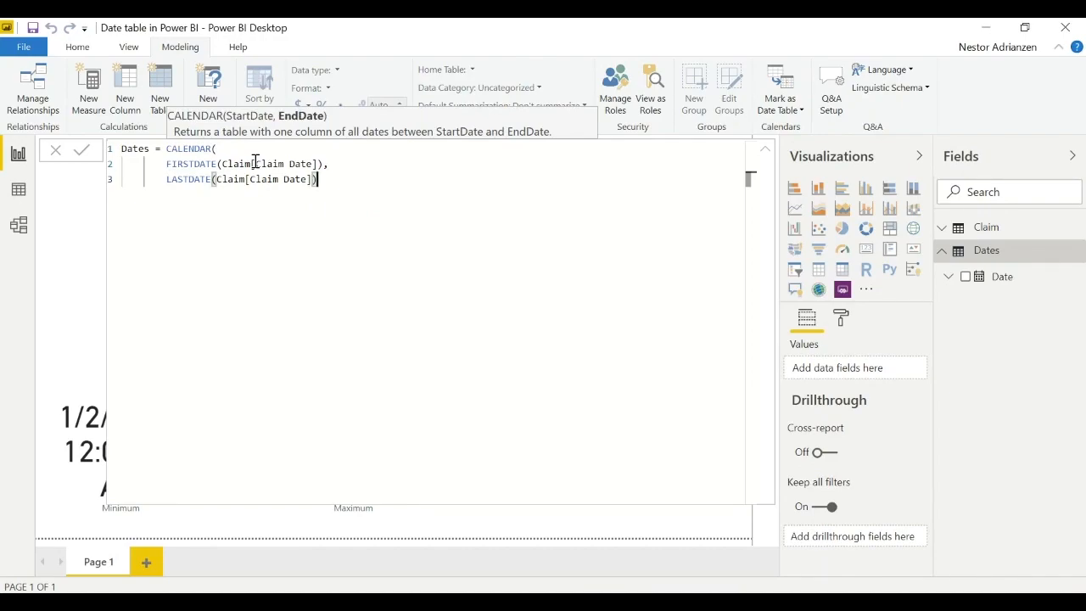
# - Close the CALENDAR call with a parenthesis on its own fourth line and commit the Dates formula
pyautogui.hotkey('shift', 'Return')
pyautogui.write(')')
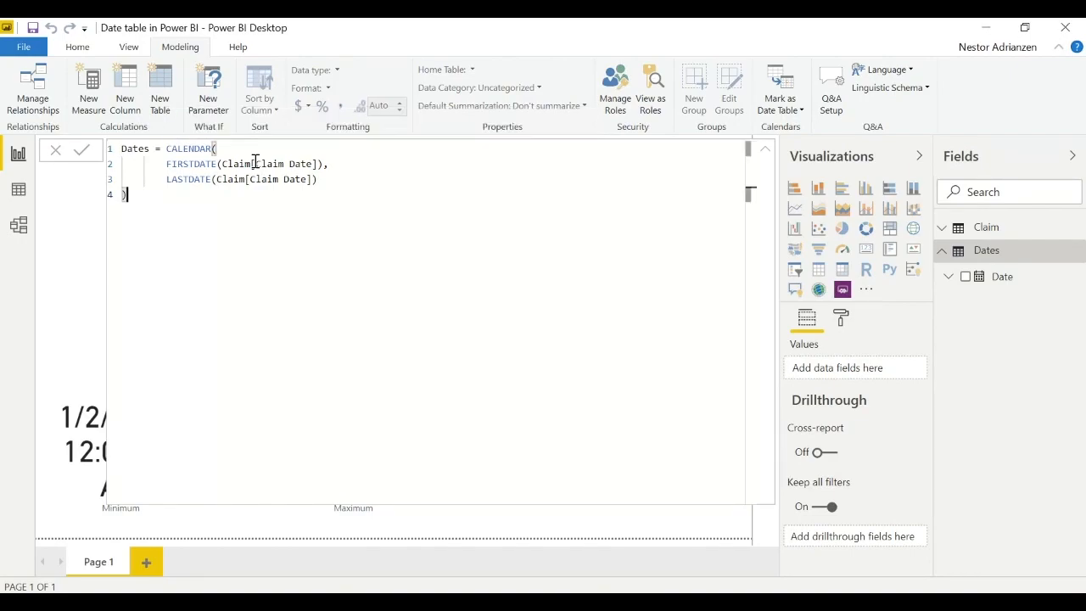
pyautogui.click(84, 154)
# - Examine the Date column of the Dates table in the data view, down to its last row and back up
pyautogui.click(1020, 287)
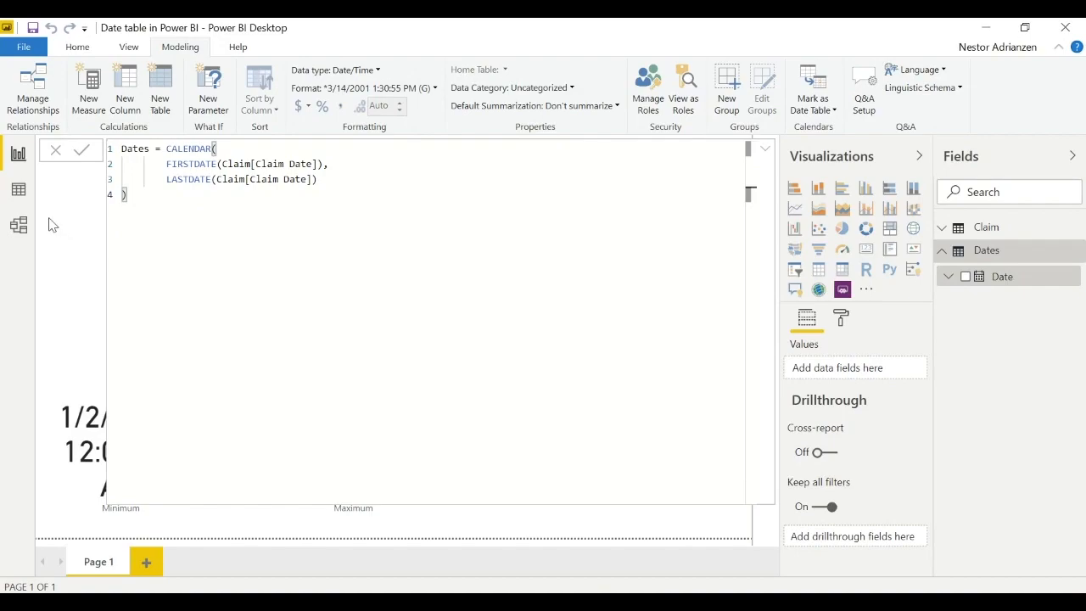
pyautogui.click(20, 191)
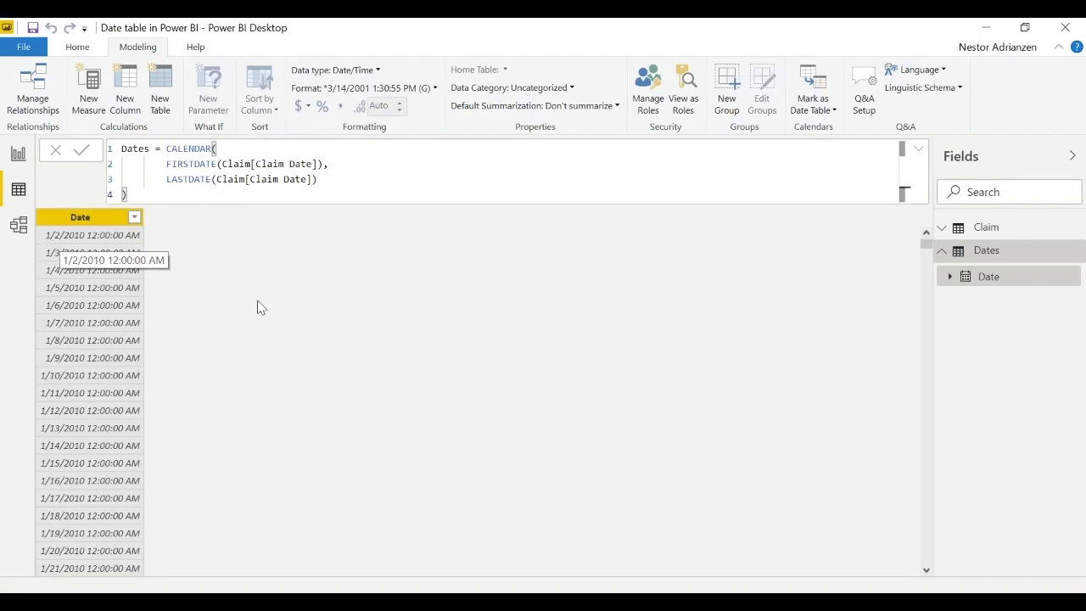
pyautogui.moveTo(926, 244); pyautogui.dragTo(925, 546)
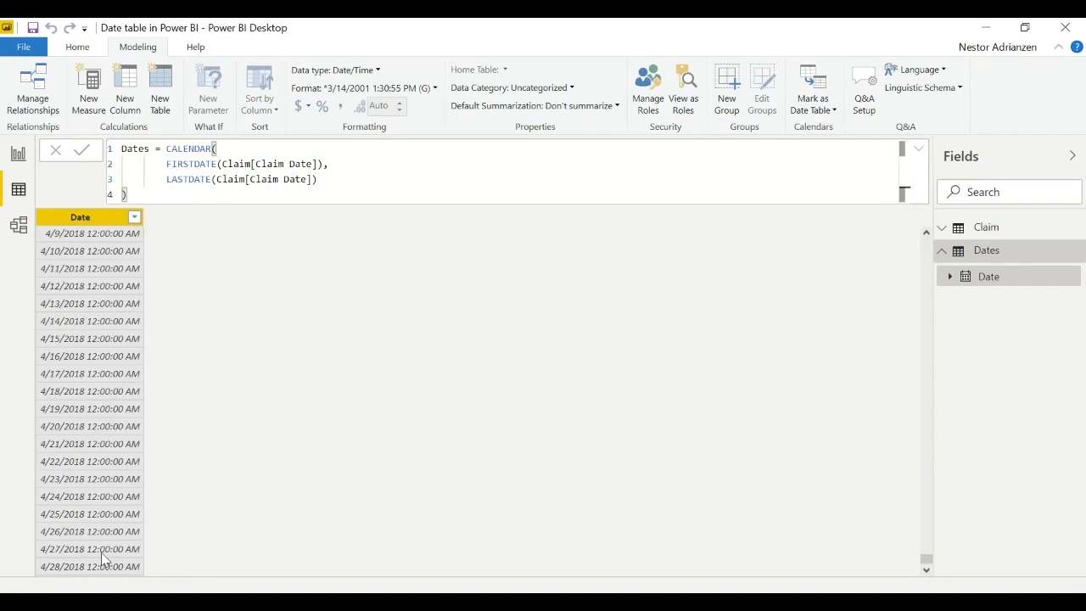
pyautogui.moveTo(927, 562); pyautogui.dragTo(925, 240)
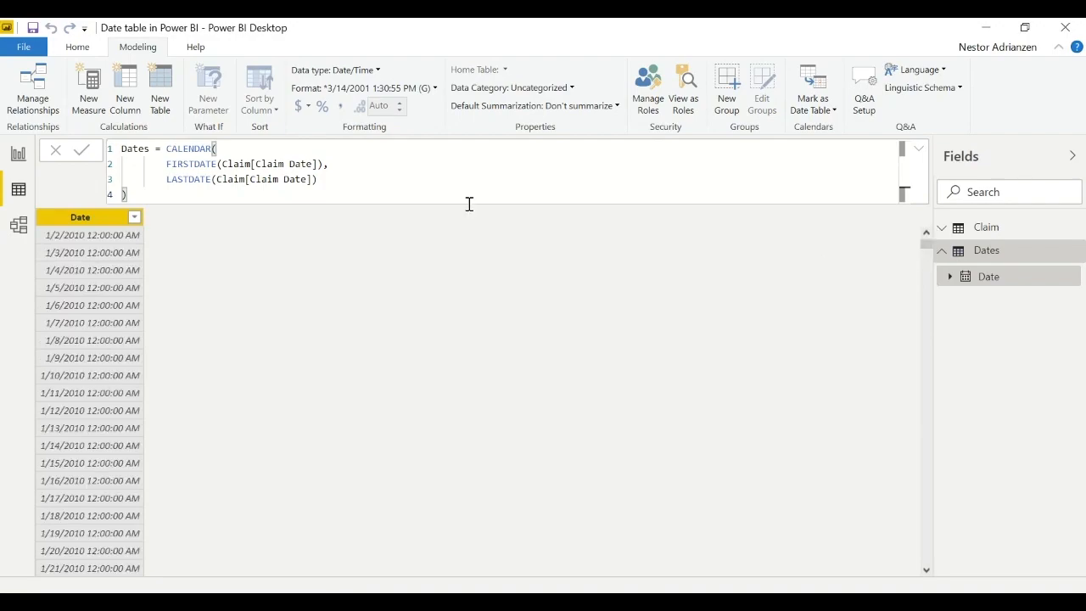
# - Replace LASTDATE(Claim[Claim Date]) with today() as CALENDAR's end date, commit the formula and check the final rows of dates
pyautogui.click(315, 179)
pyautogui.press('BackSpace')
pyautogui.press('BackSpace')
pyautogui.moveTo(314, 179); pyautogui.dragTo(168, 179)
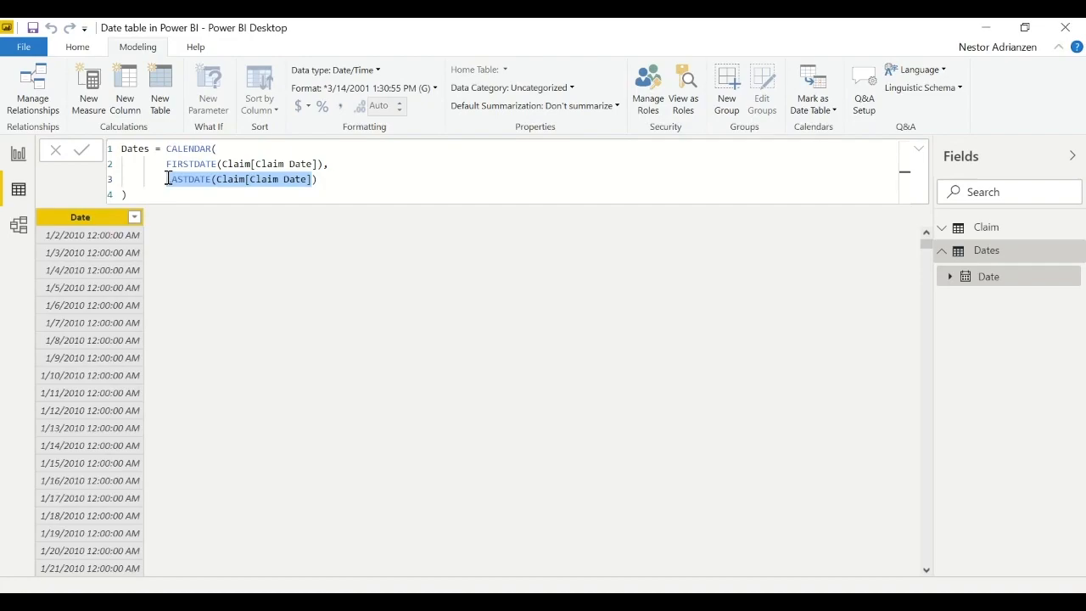
pyautogui.write('t')
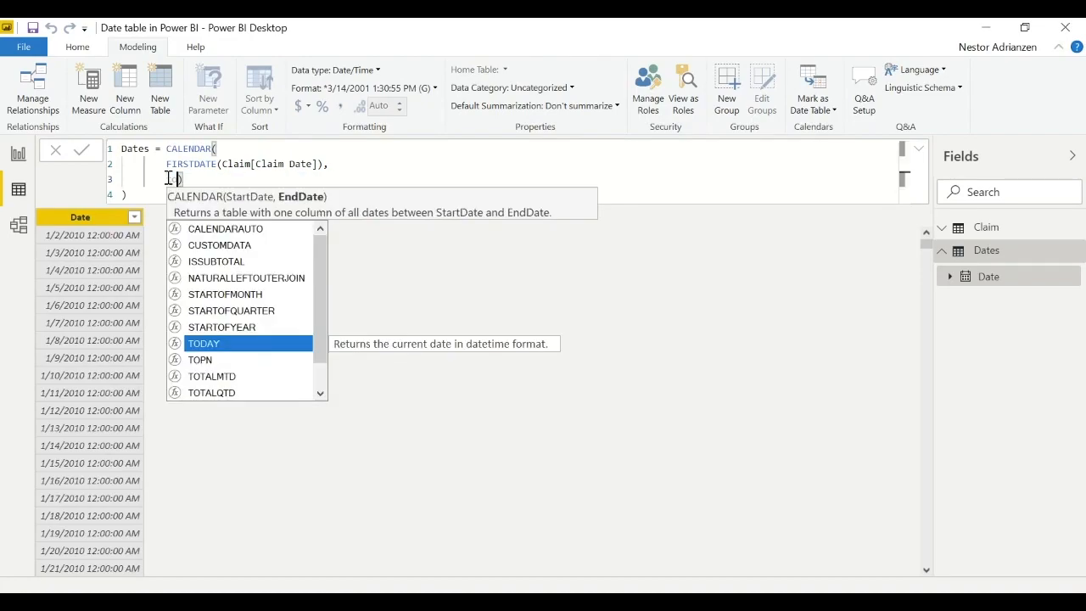
pyautogui.write('oday')
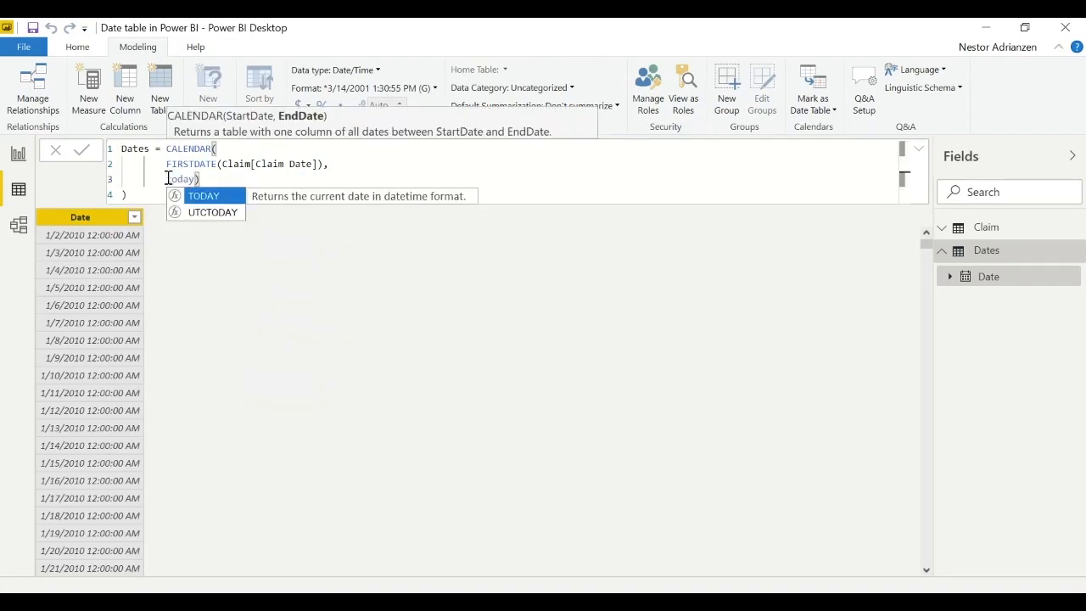
pyautogui.write('(')
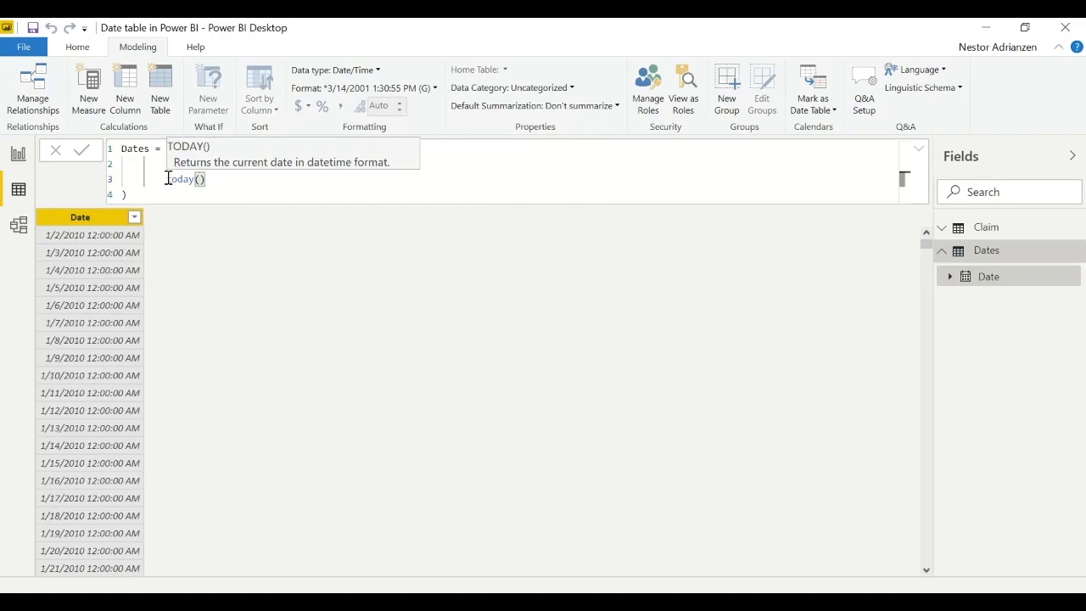
pyautogui.click(226, 184)
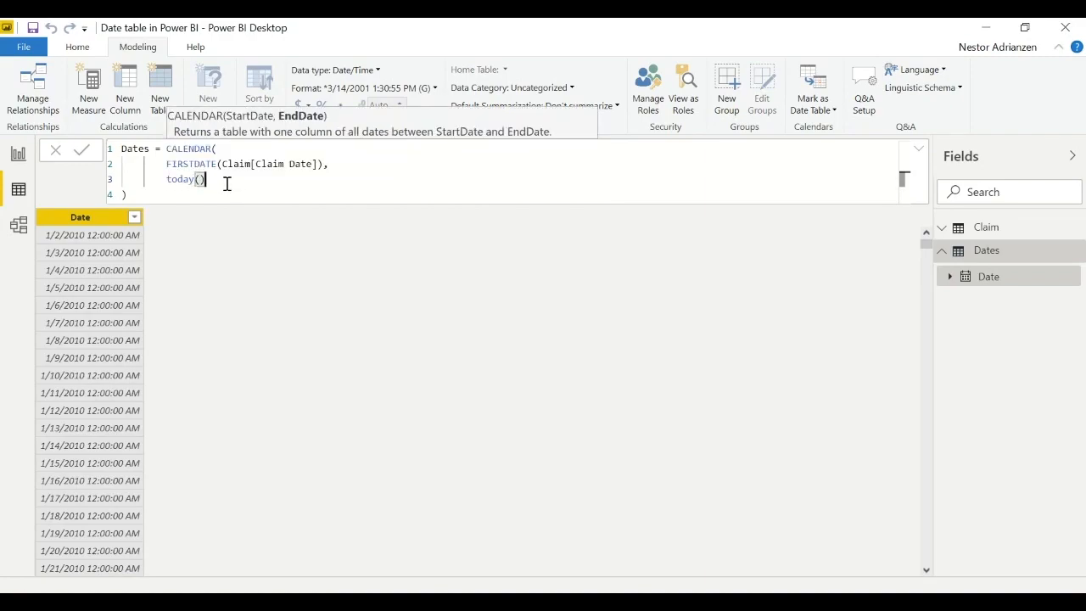
pyautogui.click(175, 188)
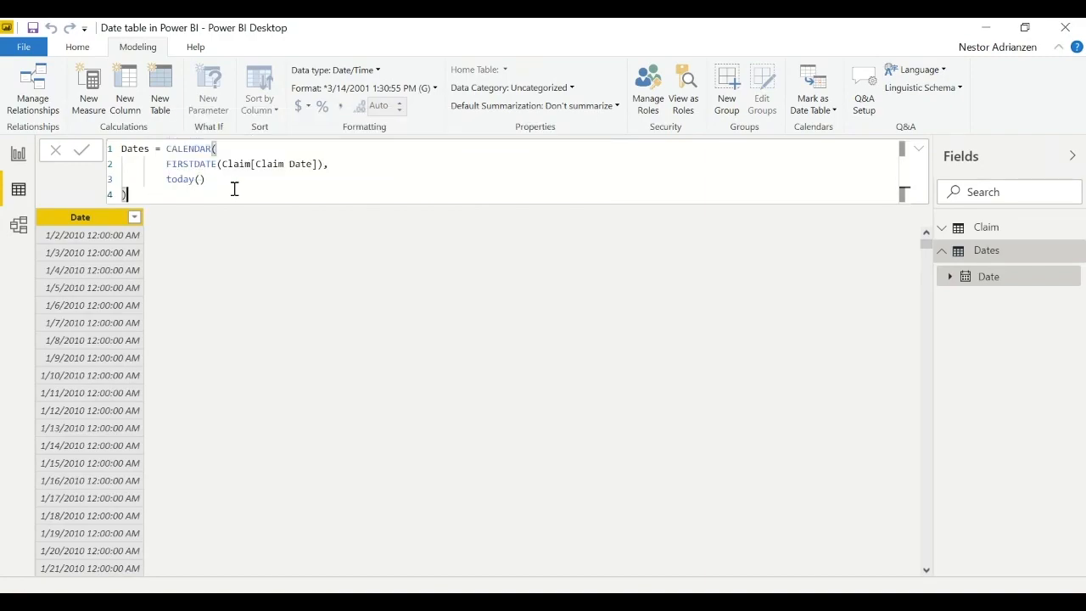
pyautogui.click(82, 155)
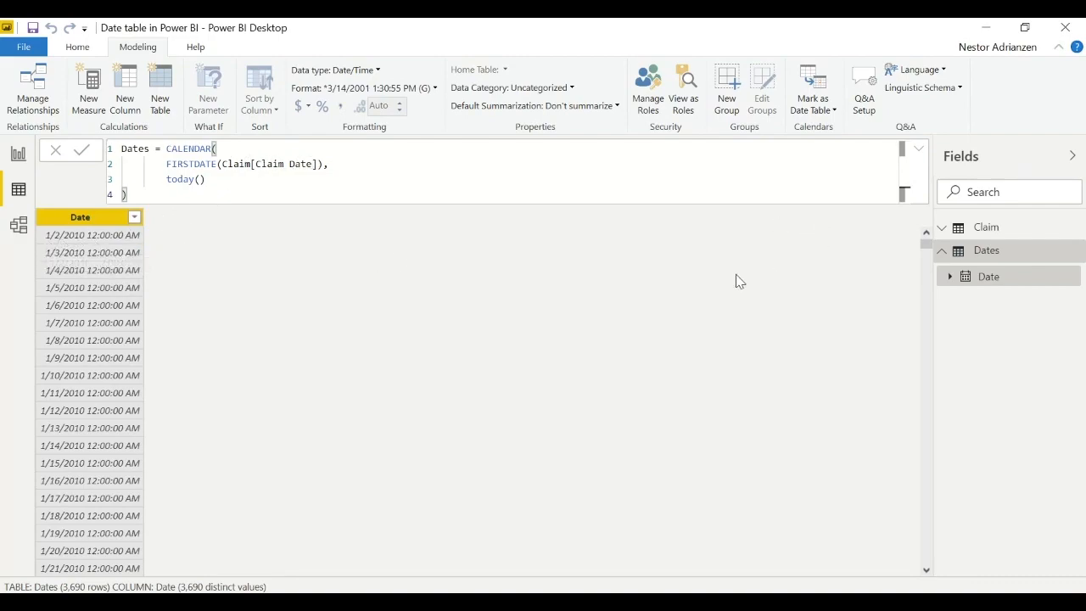
pyautogui.moveTo(925, 245); pyautogui.dragTo(926, 565)
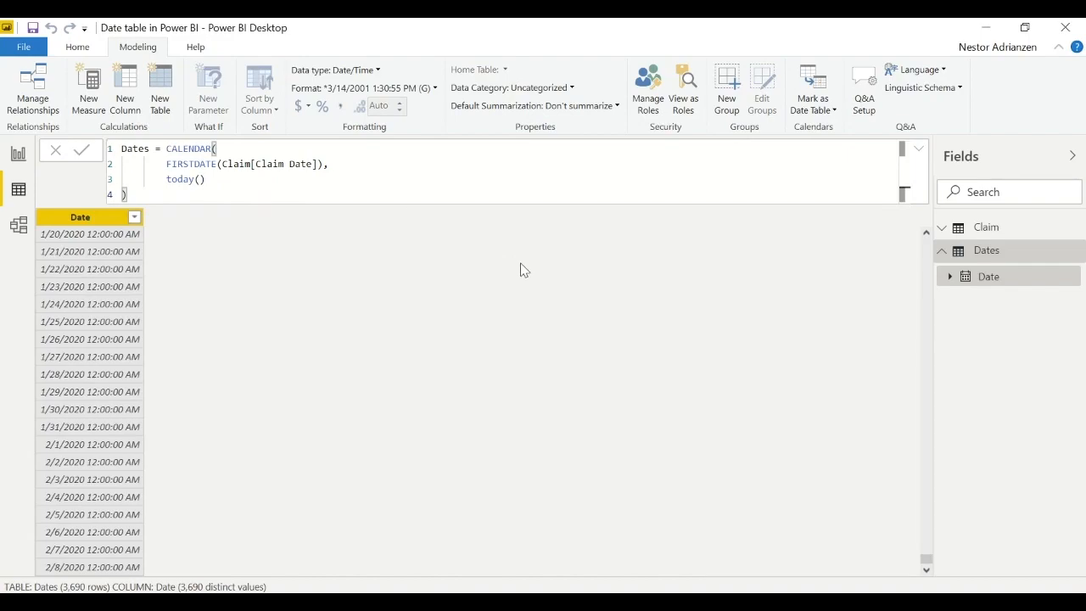
# - Create a new calculated table and replace its default name with Dates2, beginning the expression after the equals sign
pyautogui.click(567, 604)
pyautogui.click(161, 93)
pyautogui.press('BackSpace')
pyautogui.press('BackSpace')
pyautogui.press('BackSpace')
pyautogui.press('BackSpace')
pyautogui.press('BackSpace')
pyautogui.press('BackSpace')
pyautogui.press('BackSpace')
pyautogui.press('BackSpace')
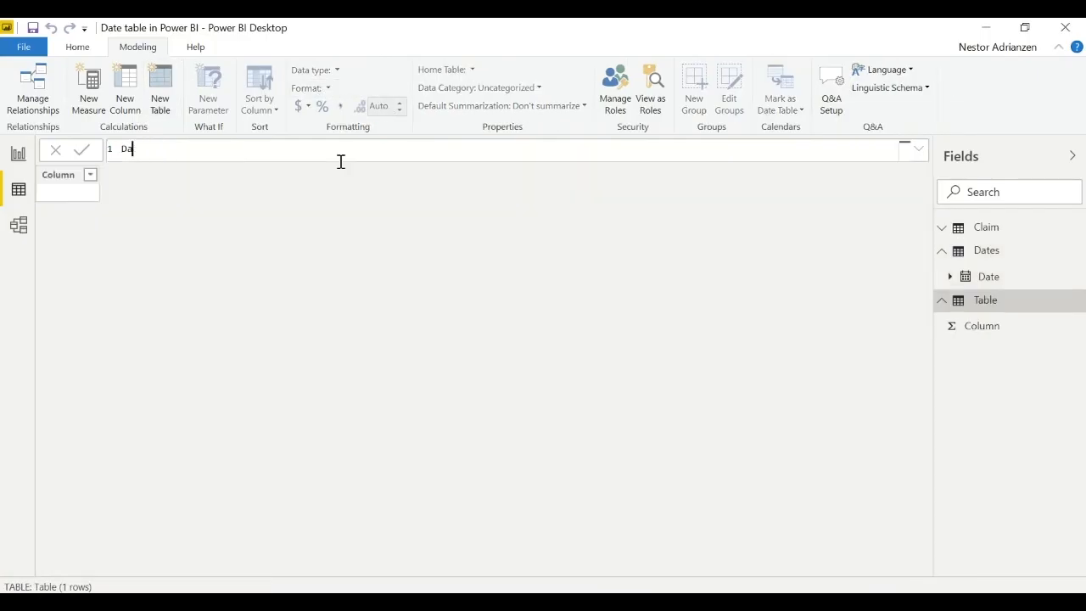
pyautogui.write('da')
pyautogui.press('BackSpace')
pyautogui.press('BackSpace')
pyautogui.write('Dates2 = cal')
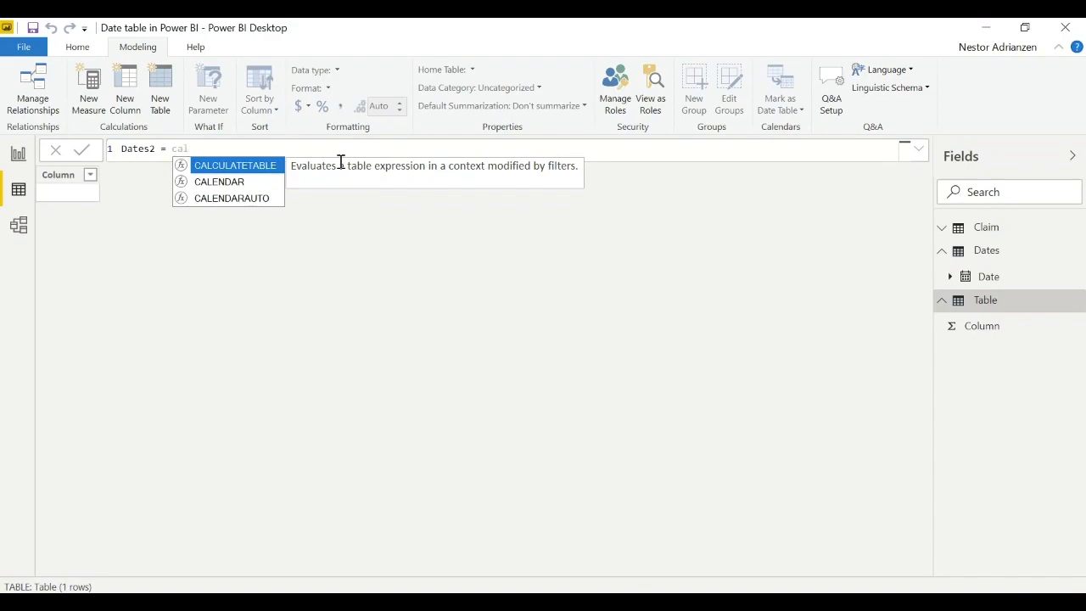
# - Define Dates2 with CALENDARAUTO(), commit the formula and review its Date column down to the last row
pyautogui.press('Down')
pyautogui.press('Down')
pyautogui.press('Tab')
pyautogui.write(')')
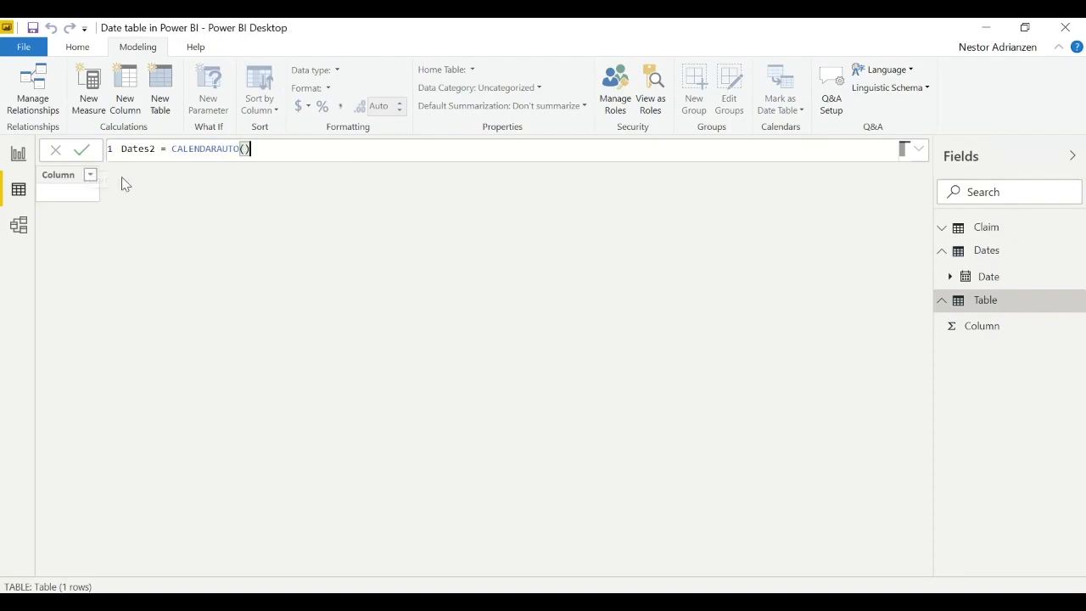
pyautogui.click(85, 150)
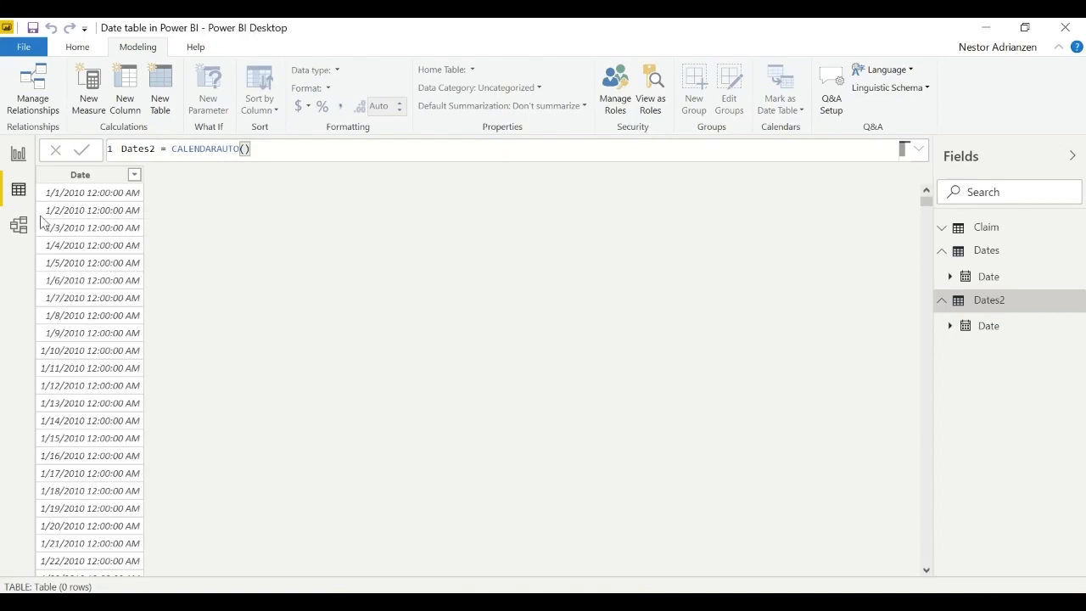
pyautogui.click(18, 154)
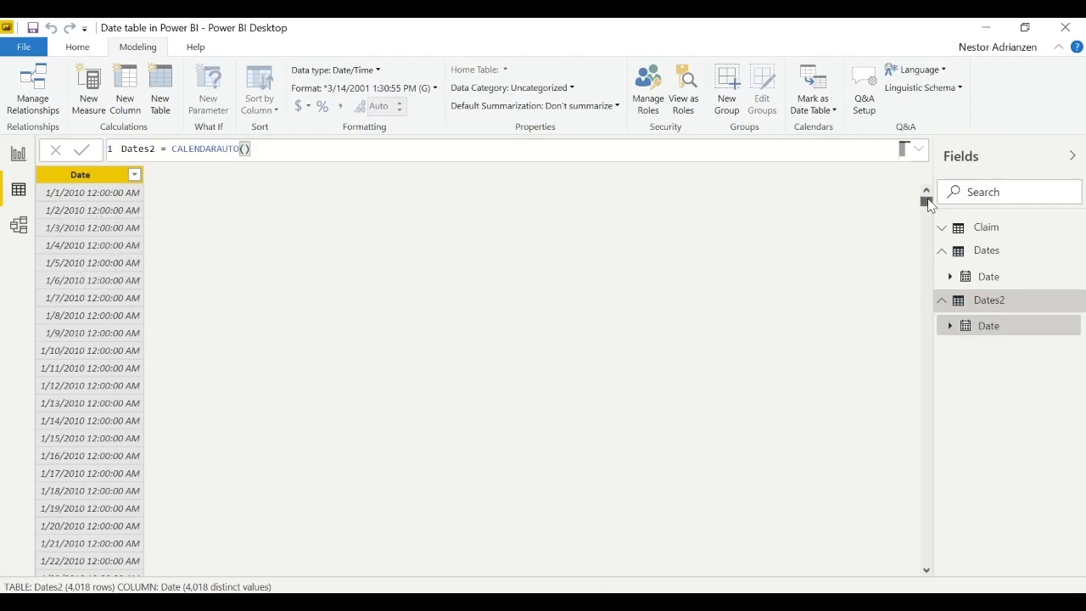
pyautogui.moveTo(927, 201); pyautogui.dragTo(894, 575)
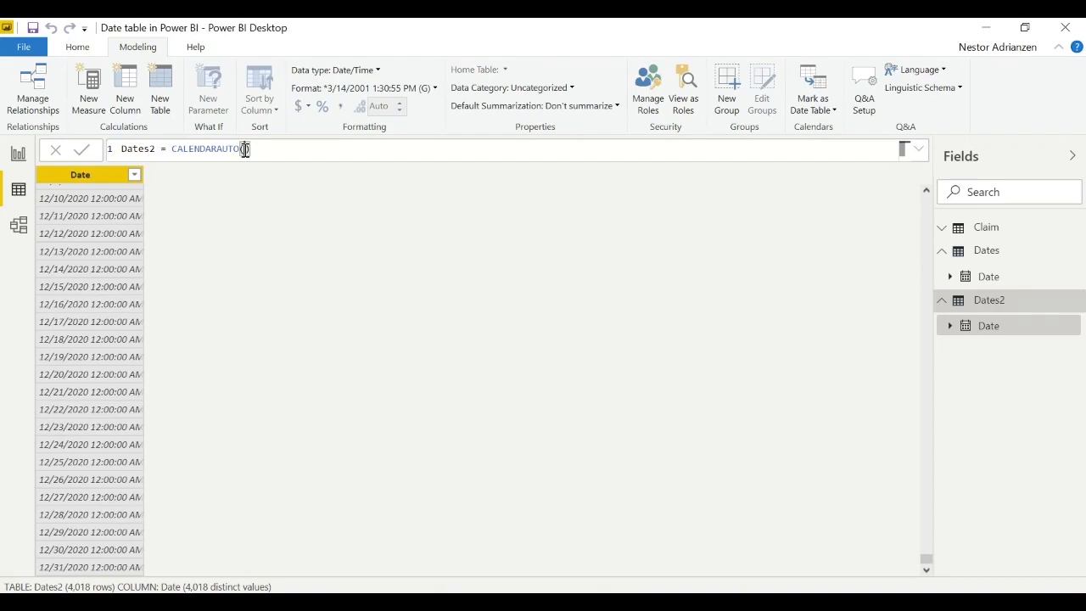
# - Enter 6 as the argument of CALENDARAUTO in Dates2, commit the formula and review the dates down to the last row
pyautogui.write('6')
pyautogui.click(81, 150)
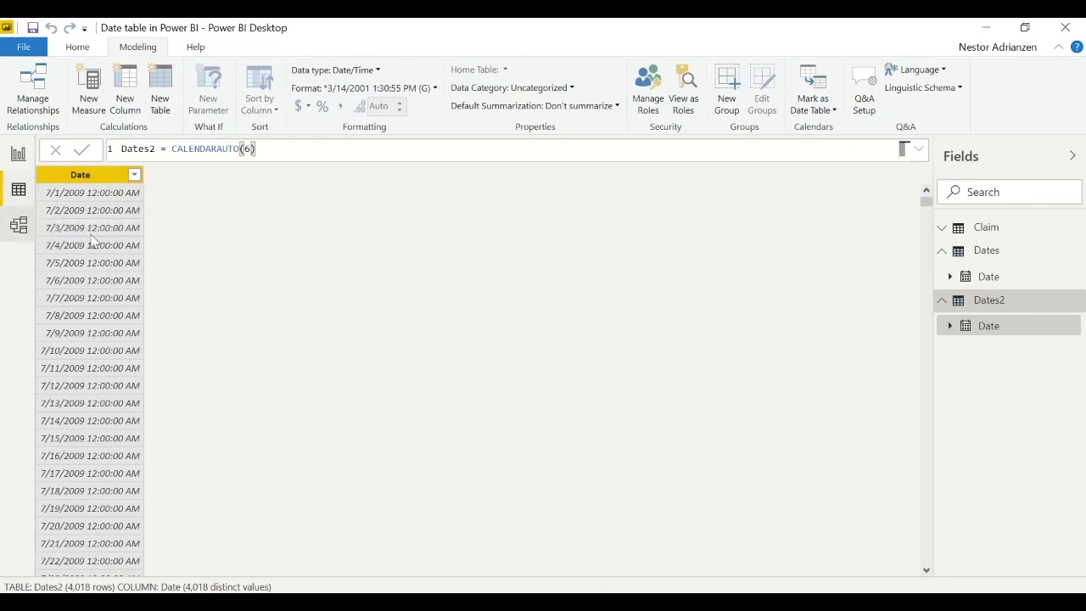
pyautogui.moveTo(927, 212); pyautogui.dragTo(925, 559)
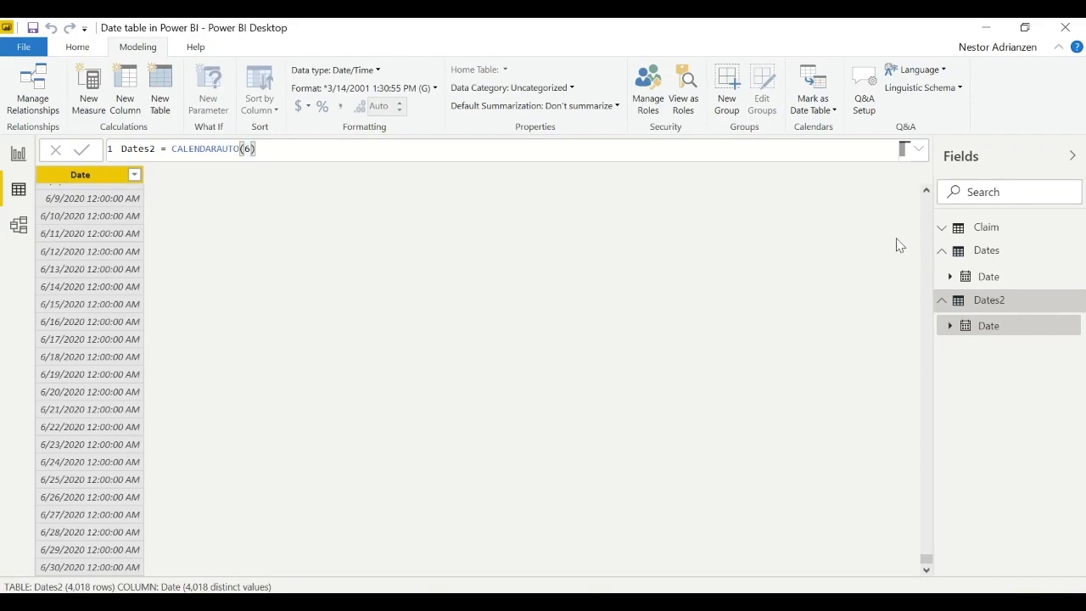
# - Open the Dates table's formula in the expanded editor and insert VAR BaseTable = on a new line in front of CALENDAR
pyautogui.click(943, 254)
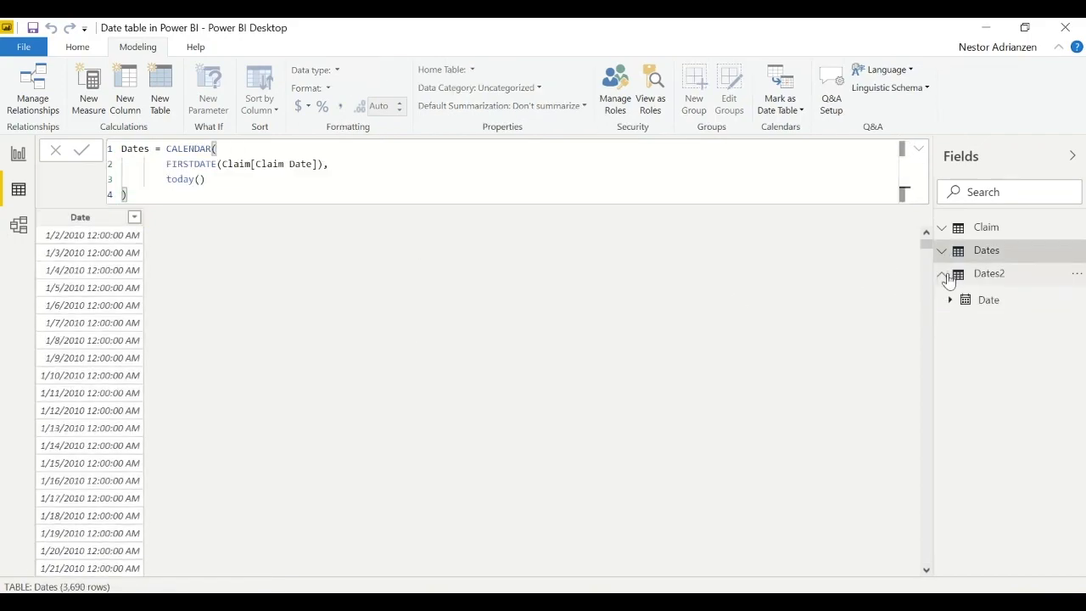
pyautogui.click(942, 278)
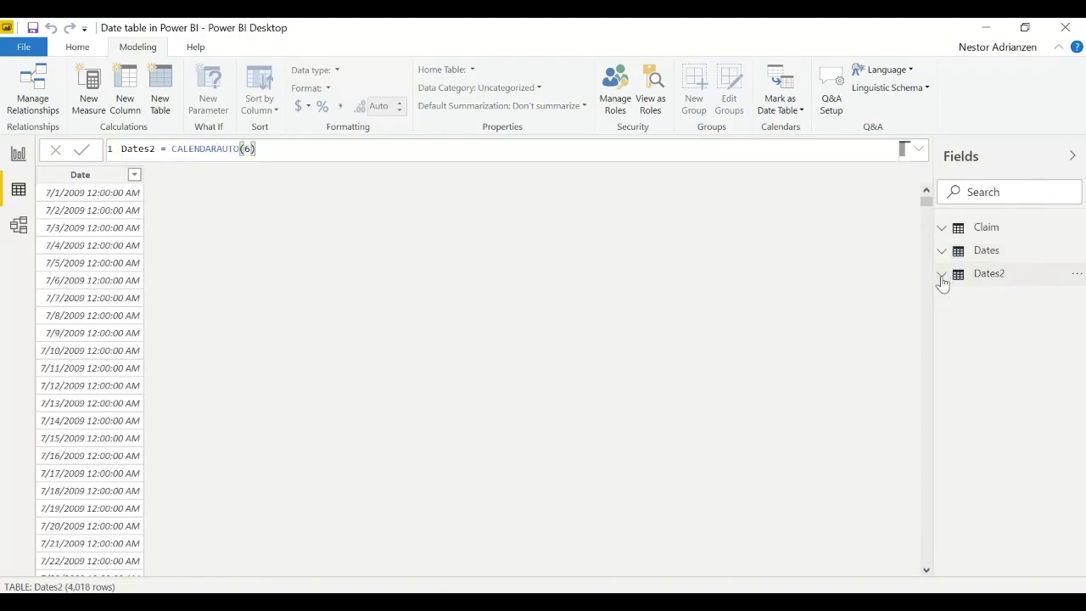
pyautogui.click(986, 254)
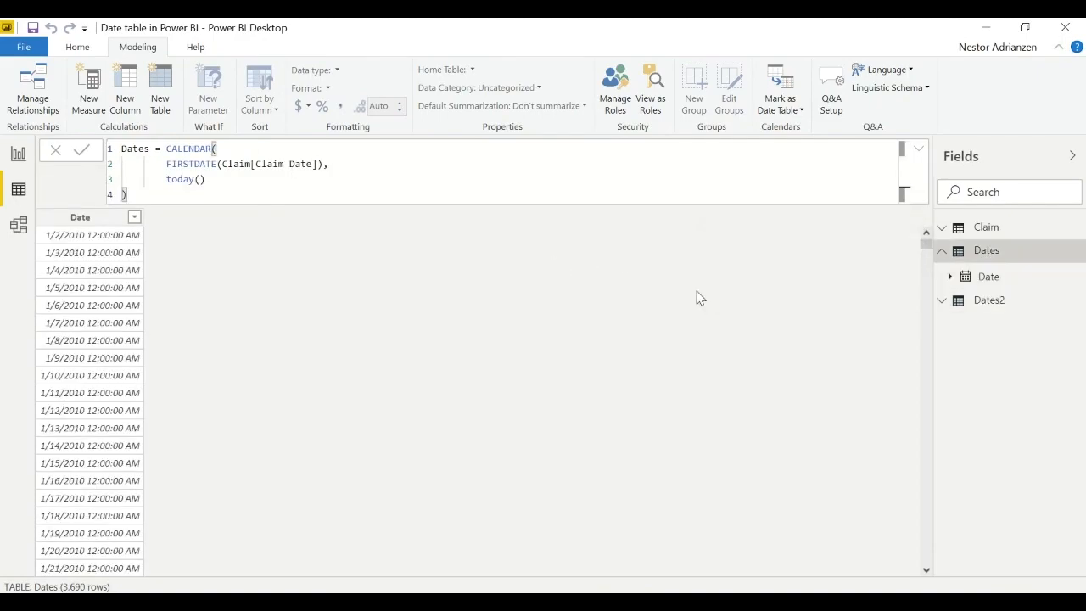
pyautogui.click(918, 150)
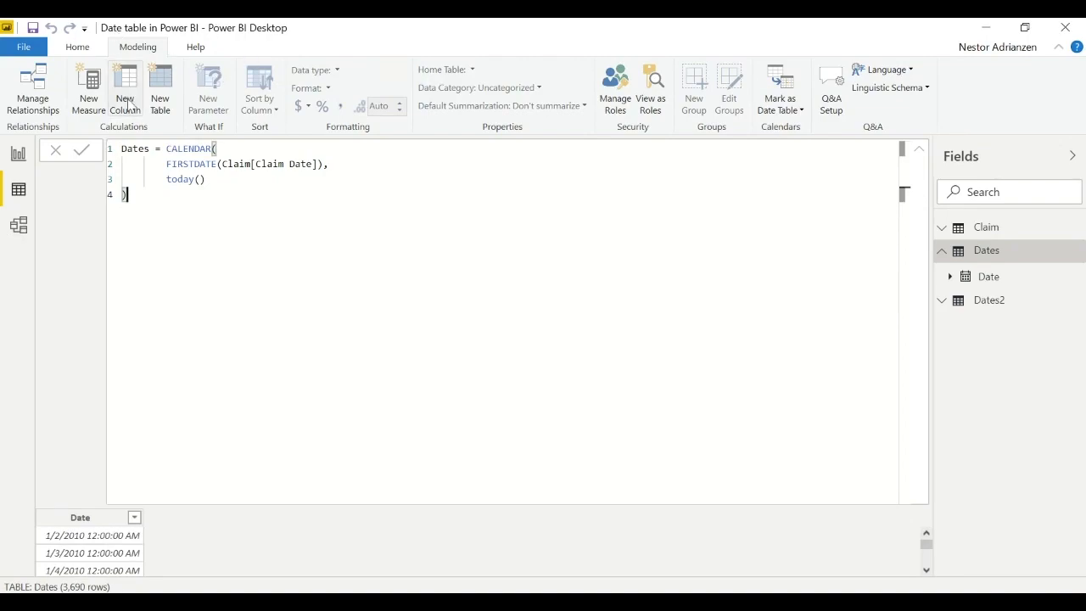
pyautogui.click(167, 149)
pyautogui.hotkey('alt', 'Return')
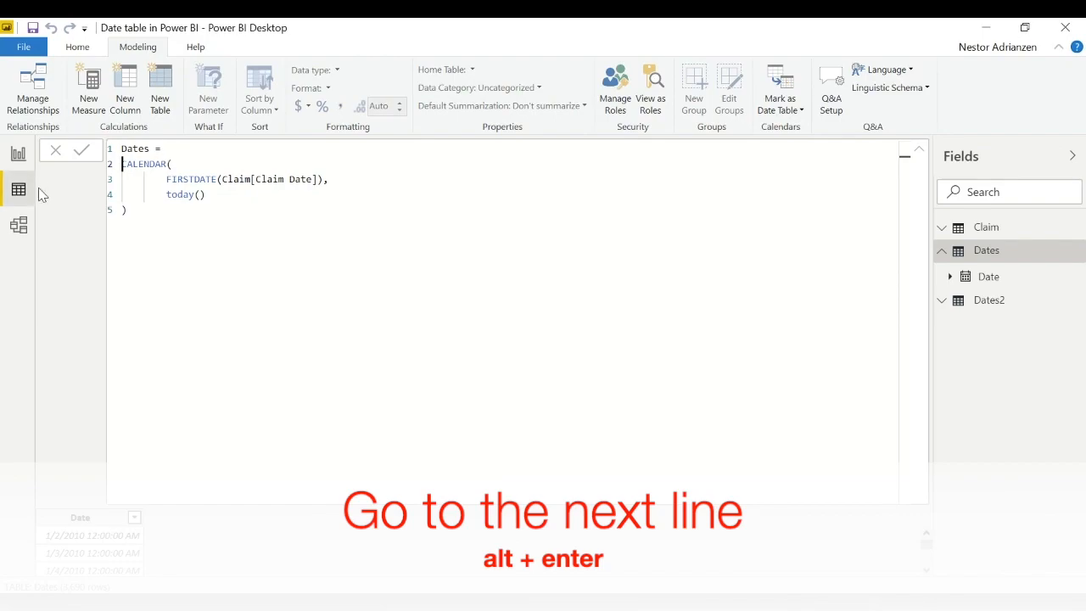
pyautogui.write('VAR ')
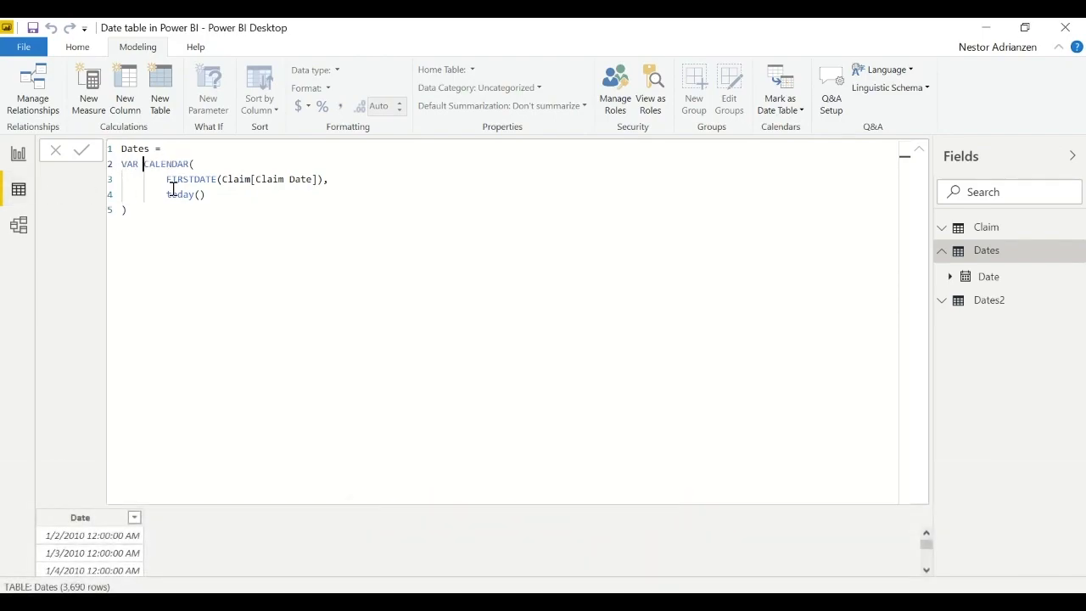
pyautogui.write('BaseTable =')
# - Remove the line breaks and indents inside CALENDAR so the whole BaseTable expression sits on one line
pyautogui.click(163, 179)
pyautogui.press('BackSpace')
pyautogui.press('BackSpace')
pyautogui.press('BackSpace')
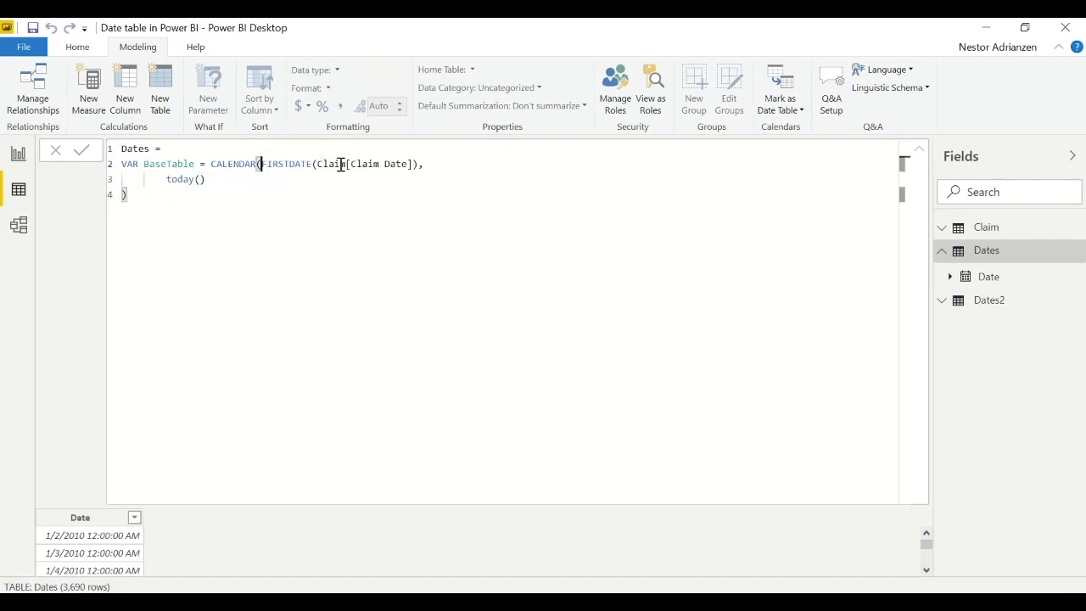
pyautogui.doubleClick(168, 178)
pyautogui.press('BackSpace')
pyautogui.press('BackSpace')
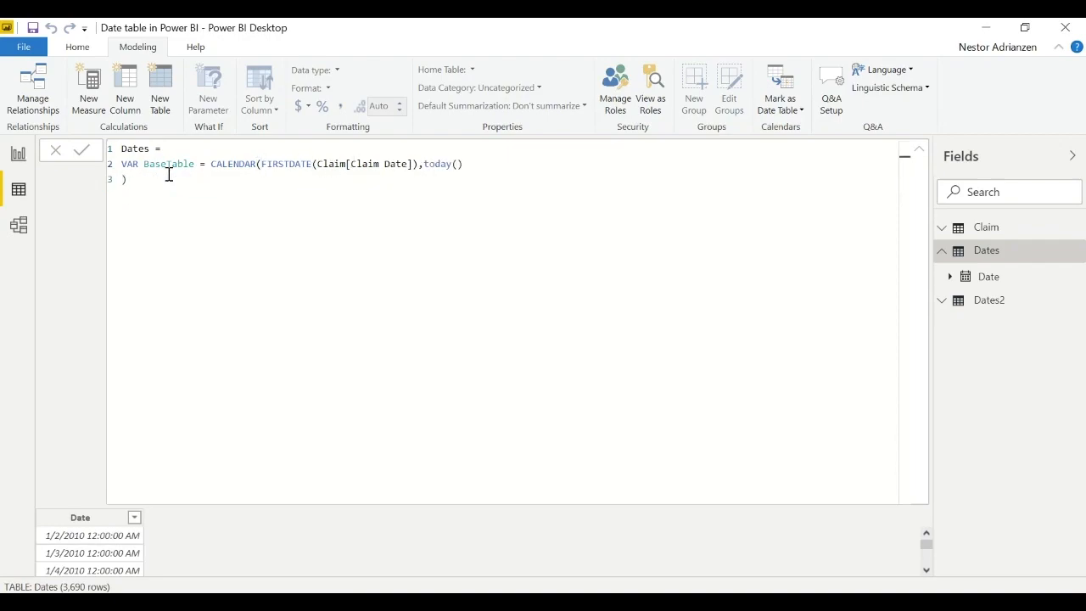
pyautogui.press('End')
pyautogui.click(140, 174)
pyautogui.press('BackSpace')
# - Add a Return line below the BaseTable variable and begin an ADDCOLUMNS( call on an indented line beneath it
pyautogui.write('Return')
pyautogui.press('Return')
pyautogui.press('Tab')
pyautogui.write('add')
pyautogui.press('Tab')
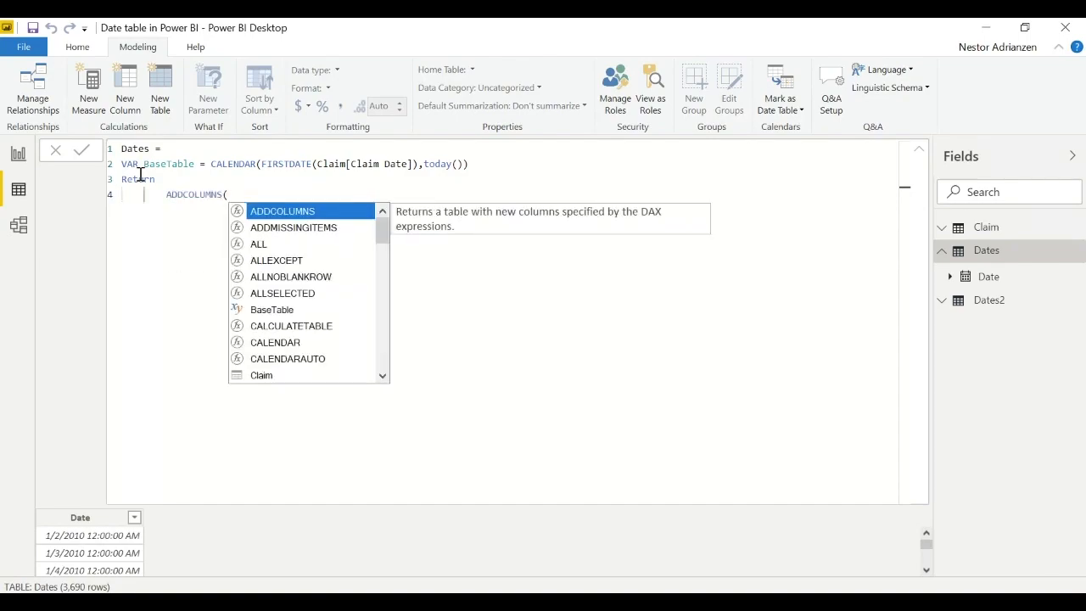
# - Enter BaseTable followed by a comma as the table argument of ADDCOLUMNS, on a new line indented twice
pyautogui.hotkey('shift', 'Return')
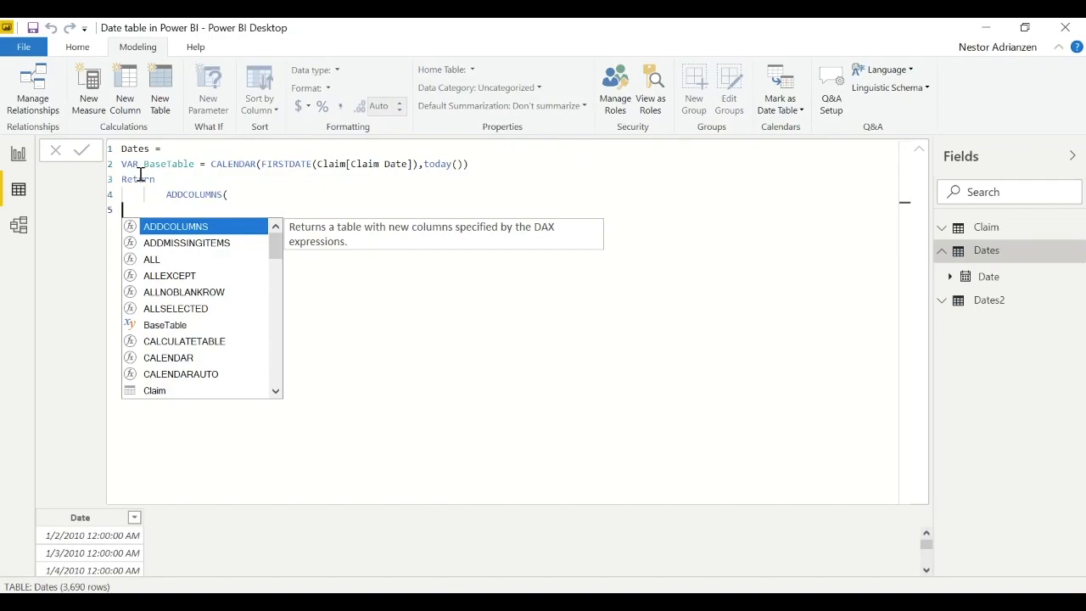
pyautogui.press('Tab')
pyautogui.press('Tab')
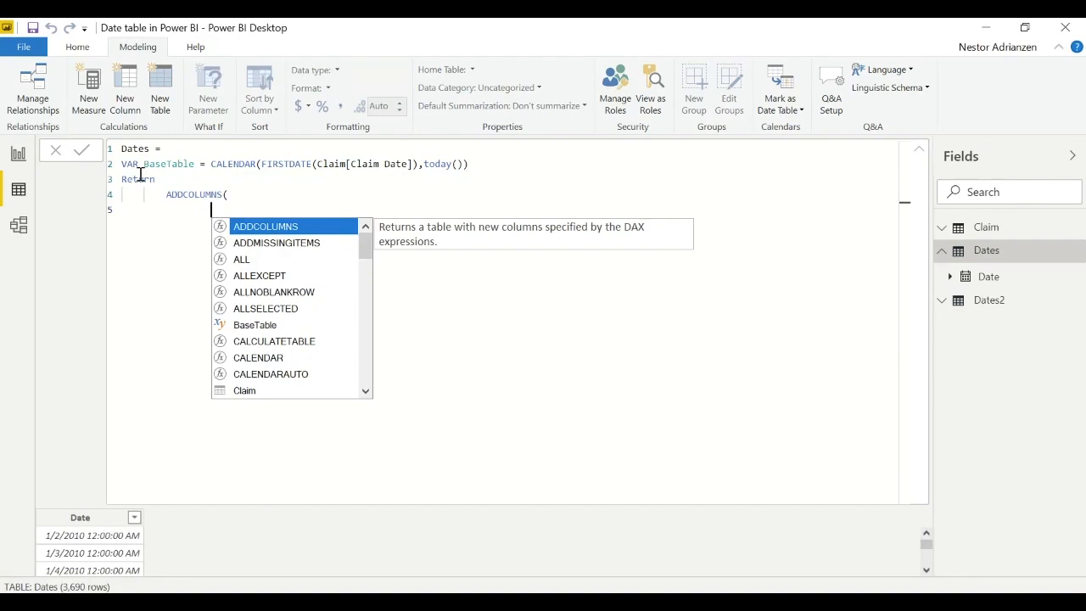
pyautogui.write('BaseTable')
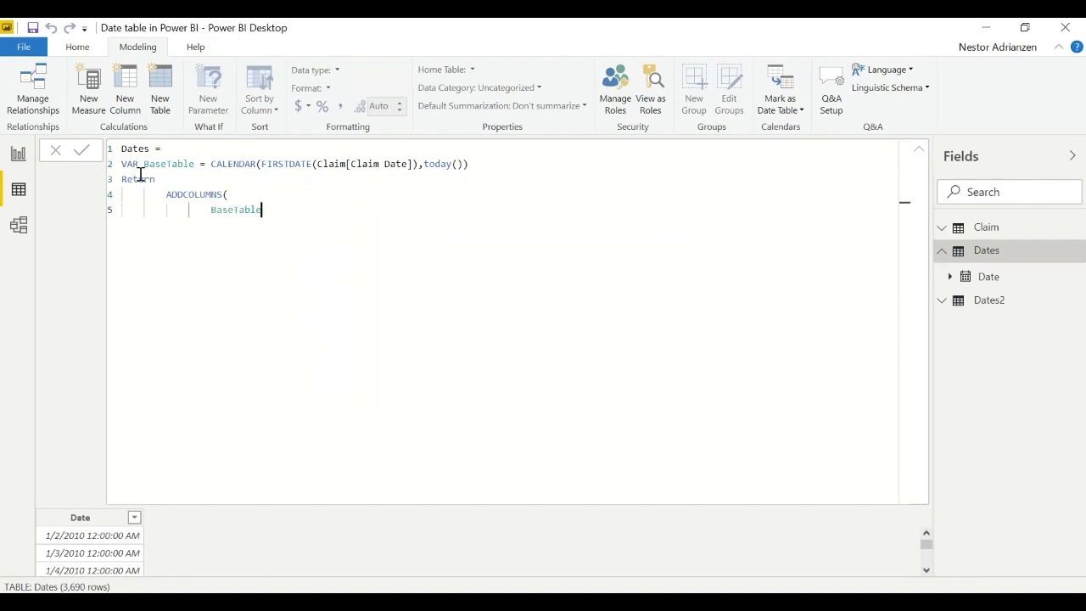
pyautogui.write(',')
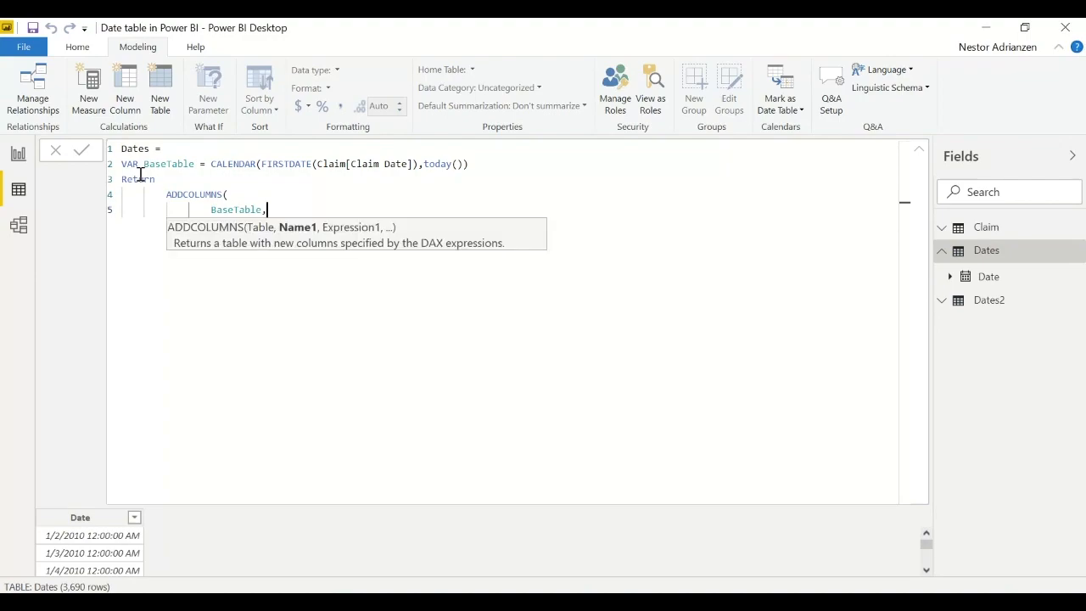
# - Add a Year column to ADDCOLUMNS on a new line below BaseTable, written as "Year",YEAR([Date]) and followed by a comma
pyautogui.hotkey('shift', 'Return')
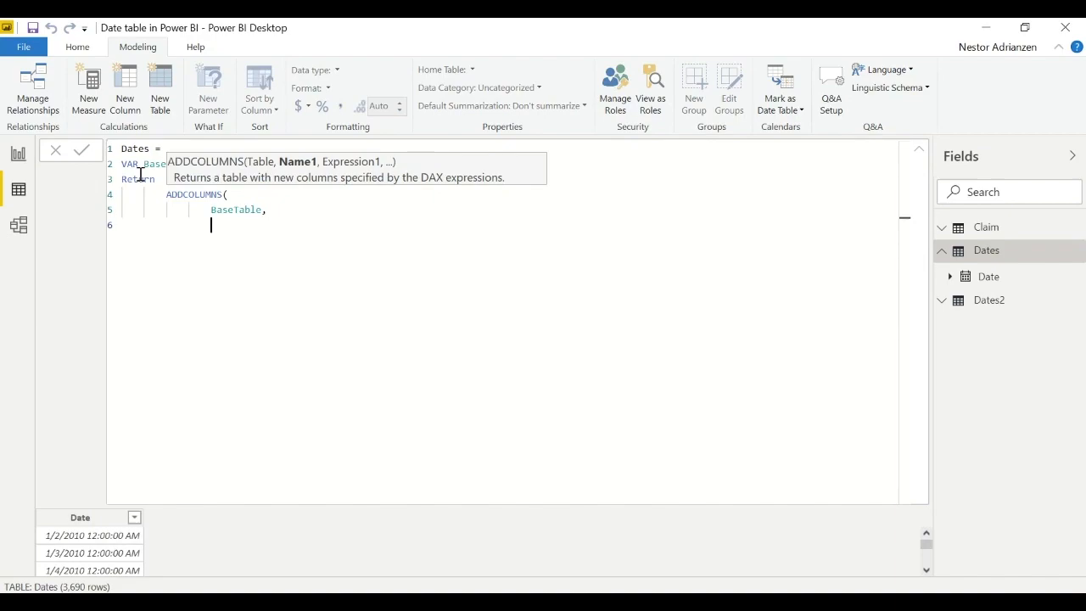
pyautogui.write('"Year", y')
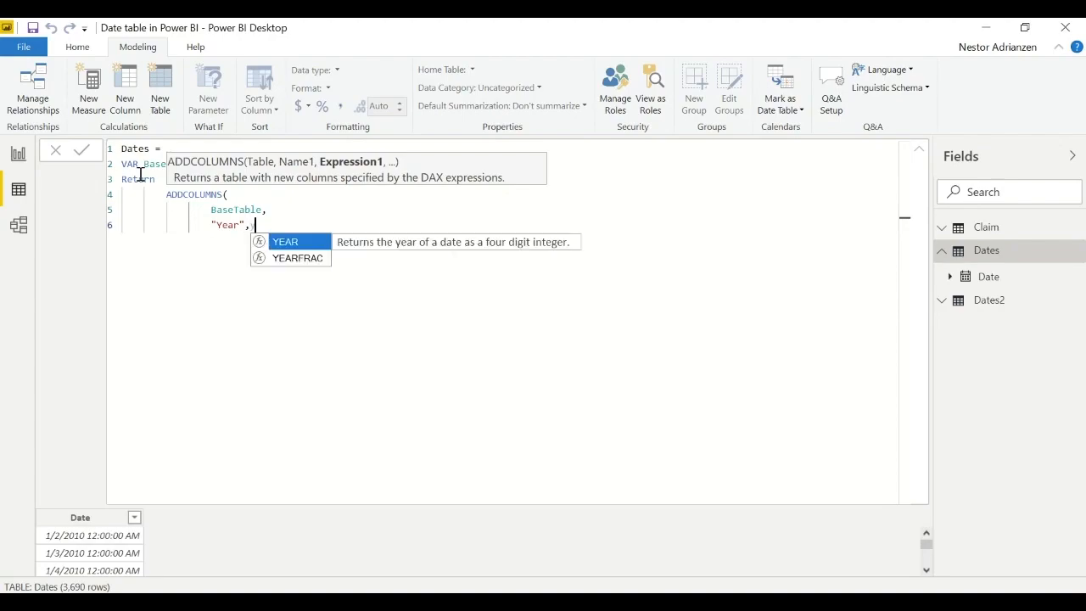
pyautogui.press('Tab')
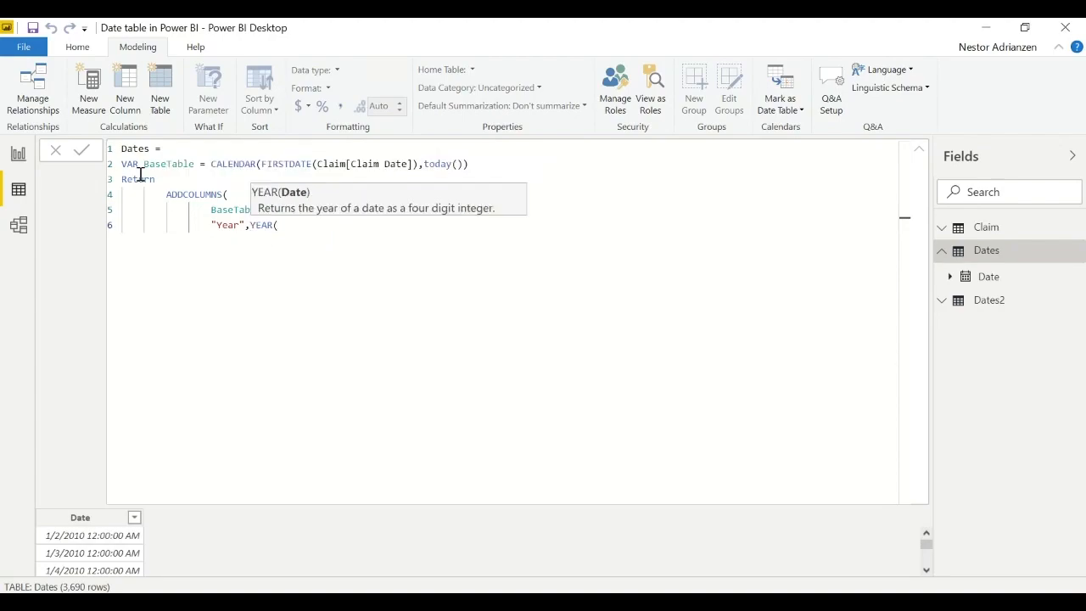
pyautogui.write('da')
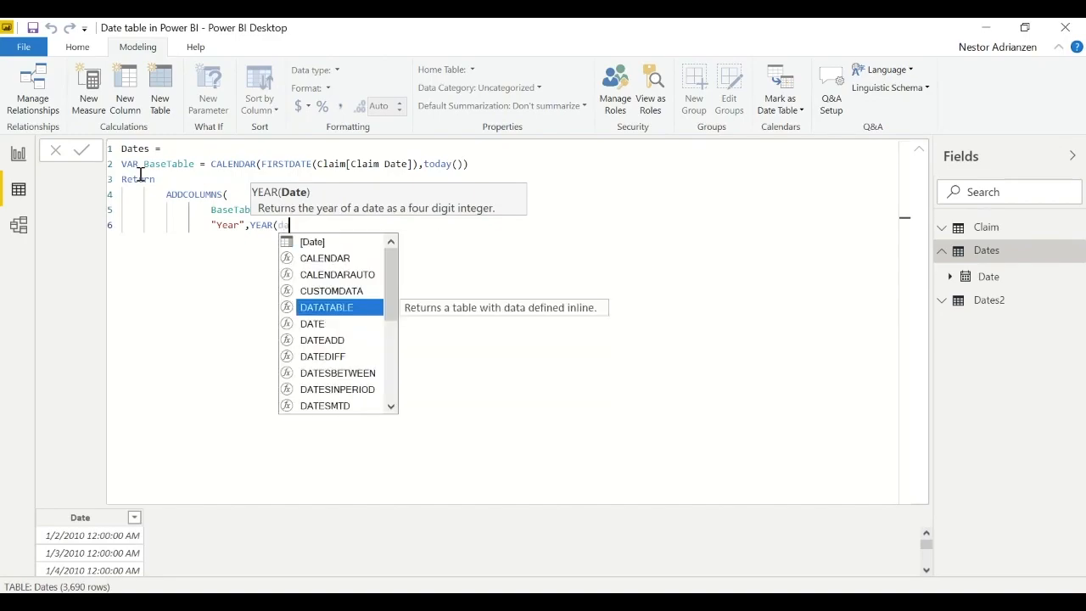
pyautogui.press('Up')
pyautogui.press('Up')
pyautogui.press('Up')
pyautogui.press('Up')
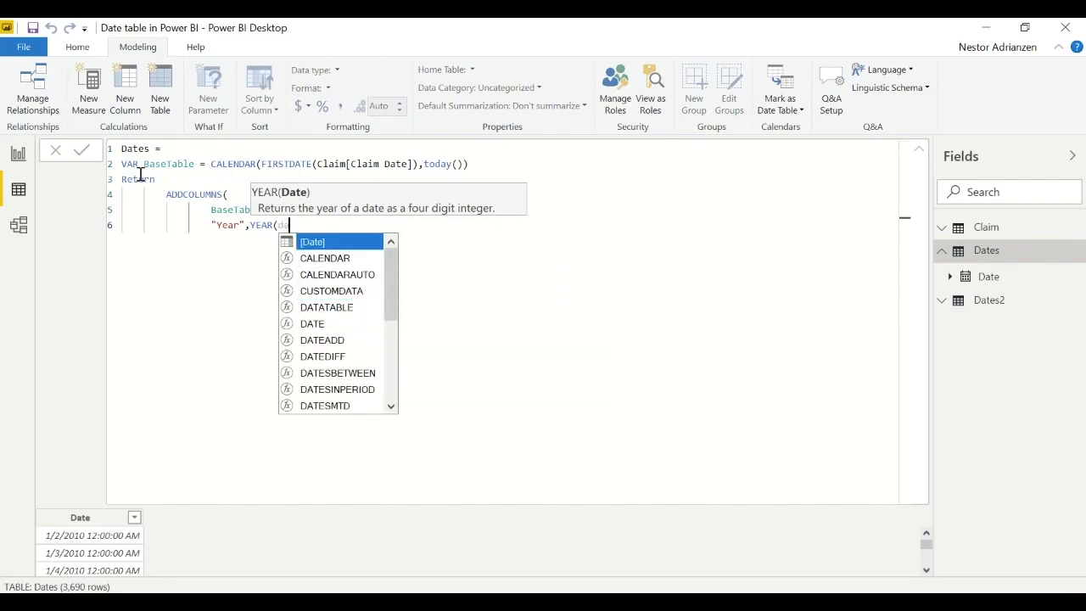
pyautogui.press('Tab')
pyautogui.write(')')
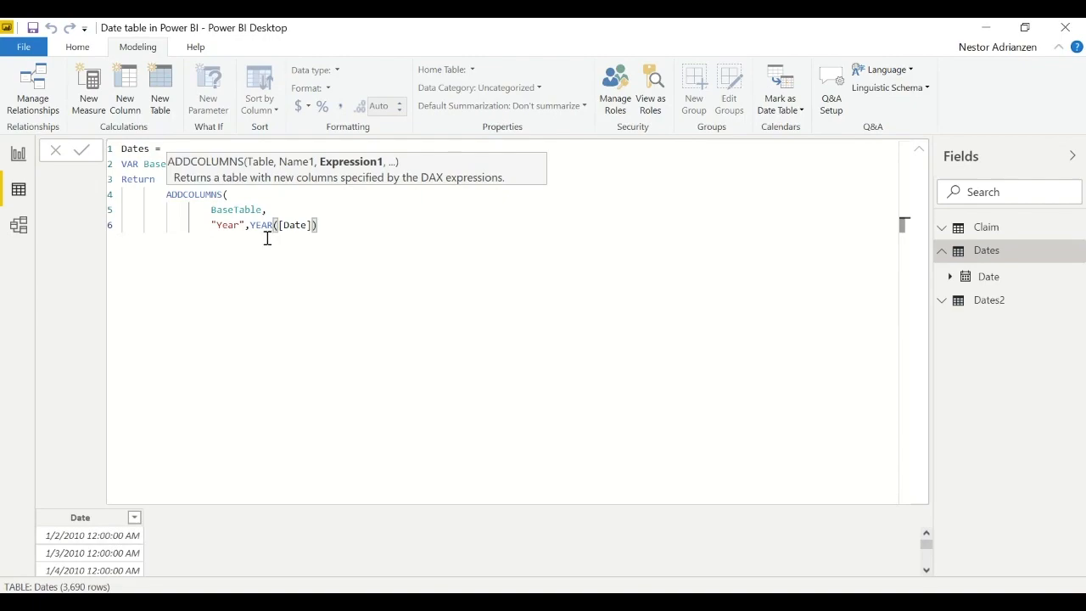
pyautogui.write(',')
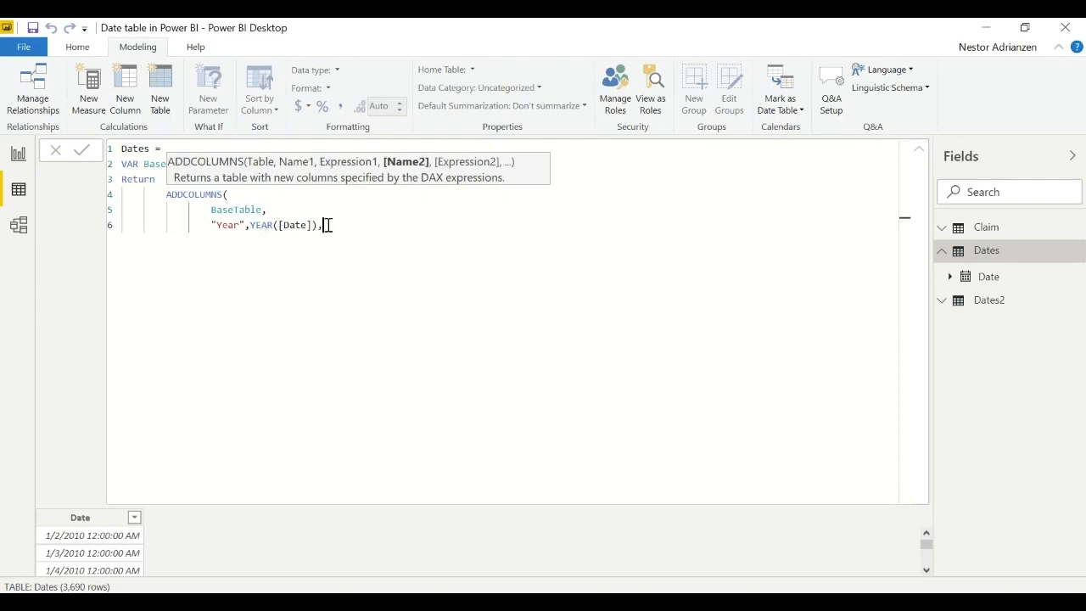
# - Start another indented line below the Year column and enter "Month" with a comma as the second column name
pyautogui.press('Return')
pyautogui.press('Tab')
pyautogui.press('Tab')
pyautogui.press('Tab')
pyautogui.press('Tab')
pyautogui.write('"Month",')
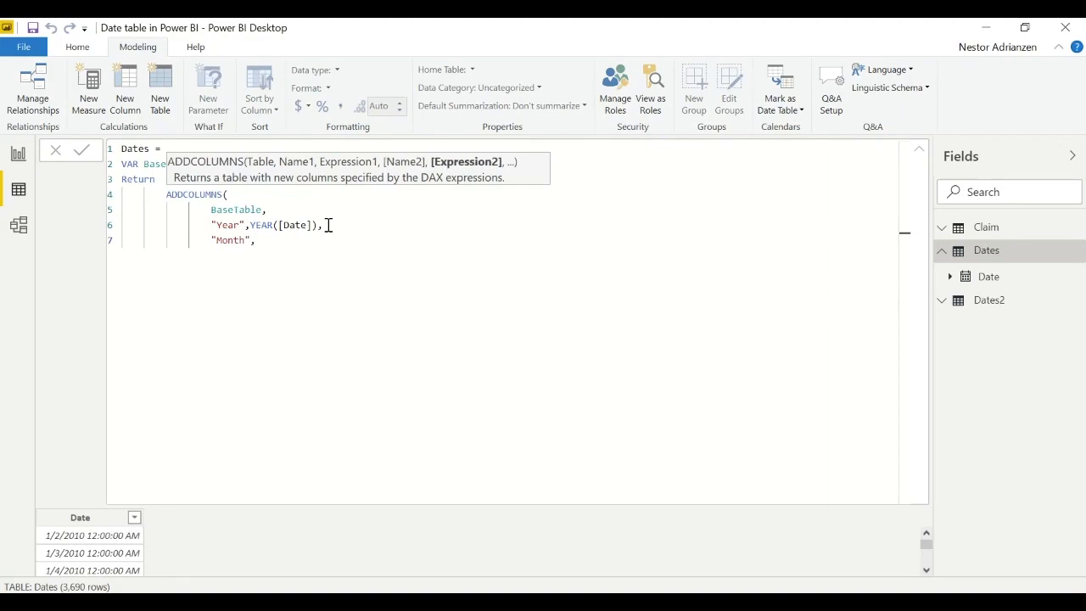
pyautogui.write('form')
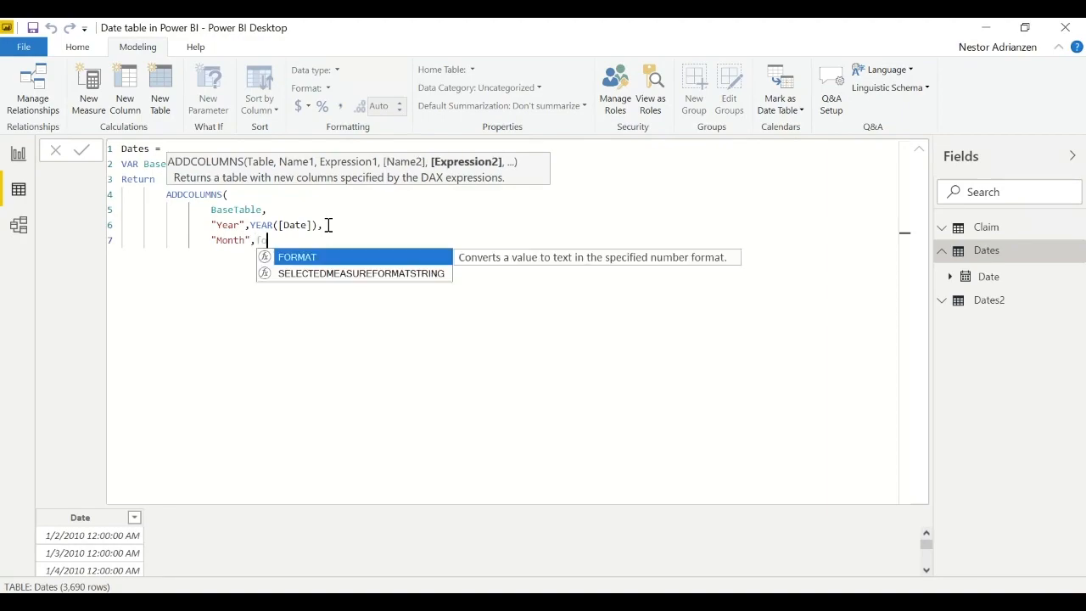
# - Enter FORMAT([Date],"MMMM") followed by a comma as the expression of the Month column
pyautogui.press('Tab')
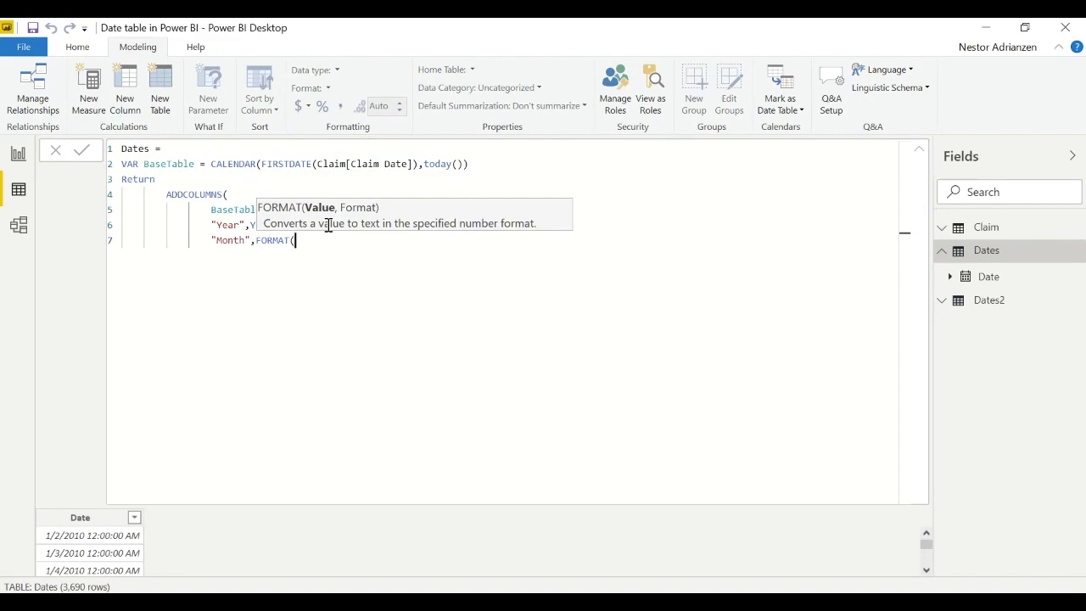
pyautogui.write('[d')
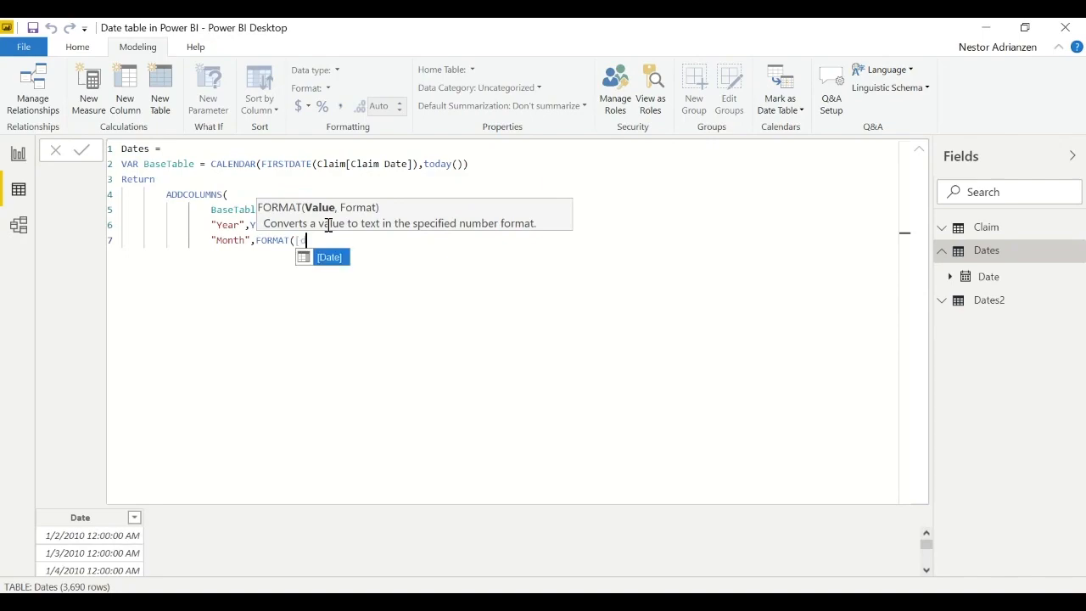
pyautogui.press('Tab')
pyautogui.write(',"MMMM"')
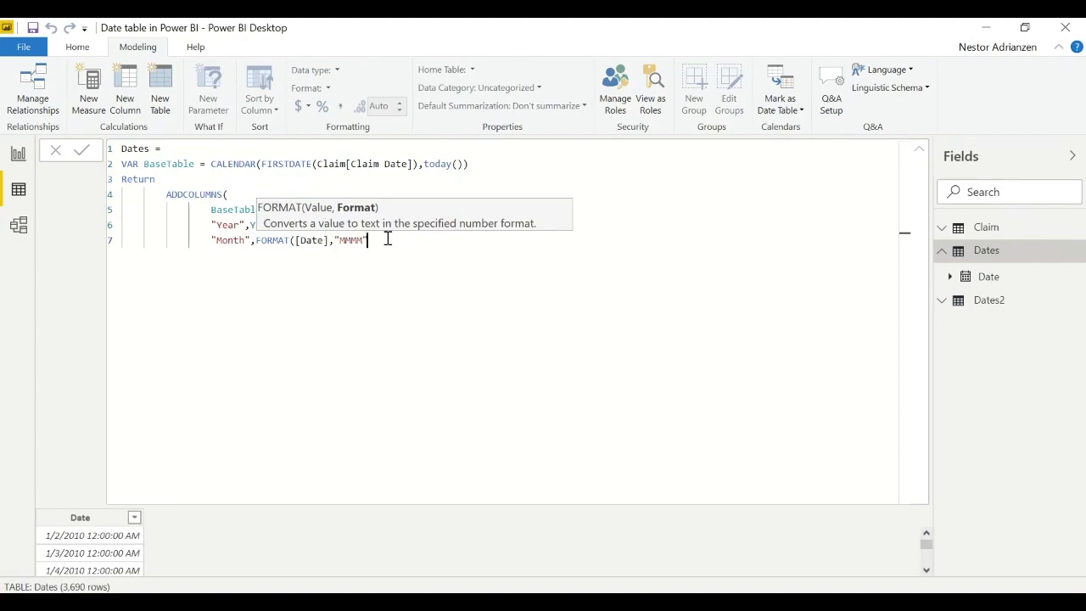
pyautogui.write('),')
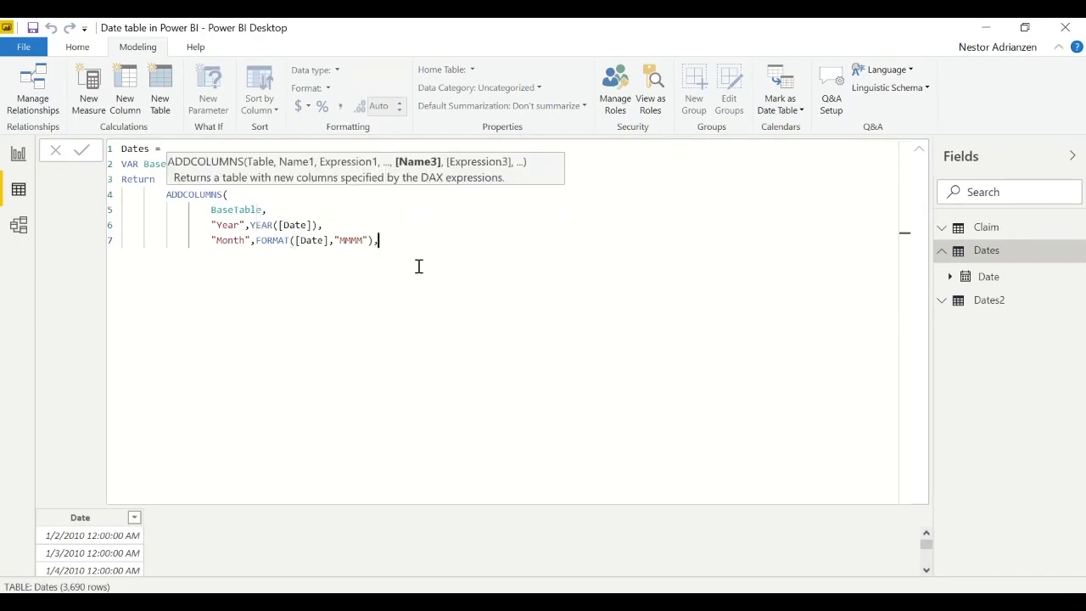
# - Add a "Month Number" column on a new line with the expression MONTH([Date]), followed by a comma
pyautogui.hotkey('shift', 'Return')
pyautogui.press('Tab')
pyautogui.write('"Month NUmber",')
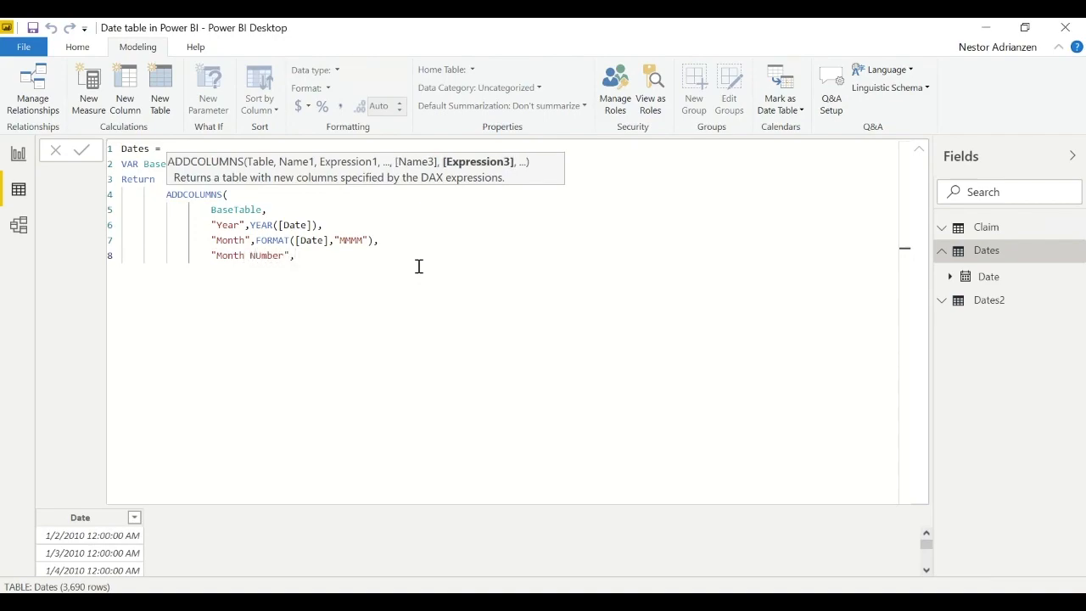
pyautogui.write(' mo')
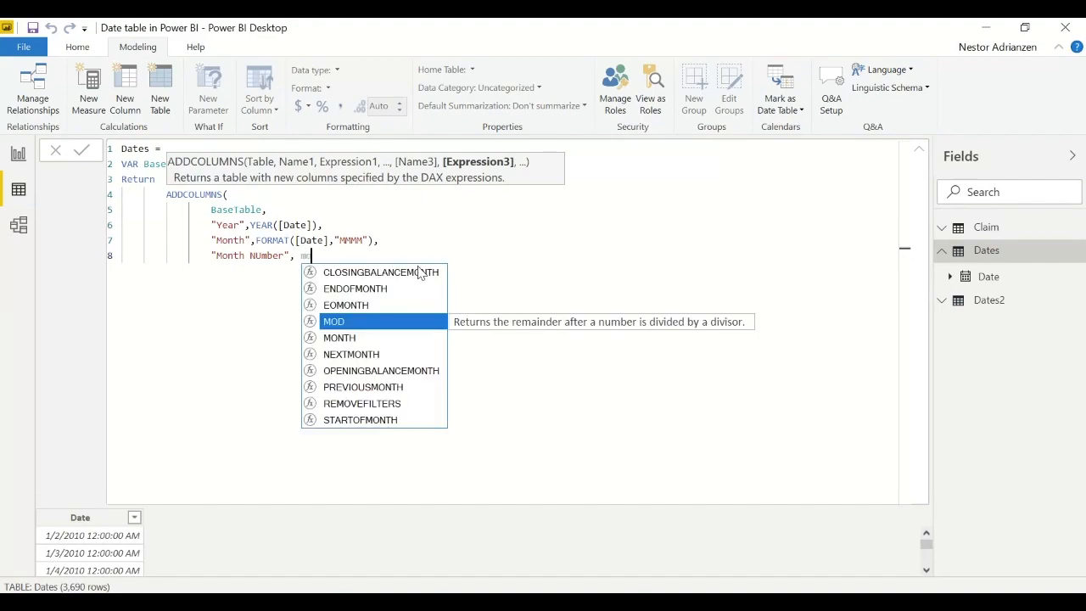
pyautogui.write('nth(')
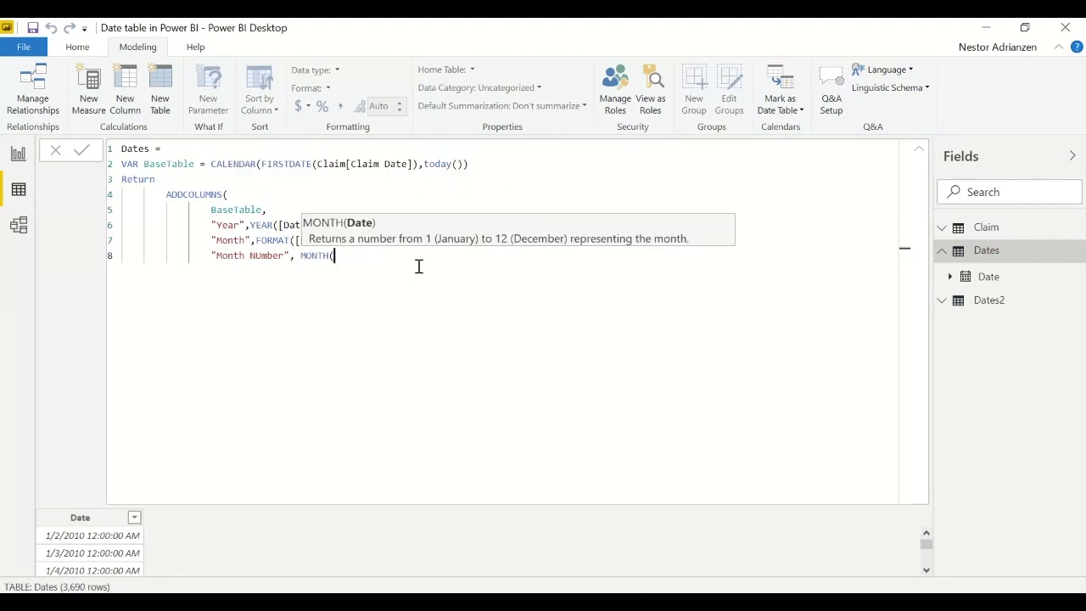
pyautogui.write('[da')
pyautogui.press('Tab')
pyautogui.write('),')
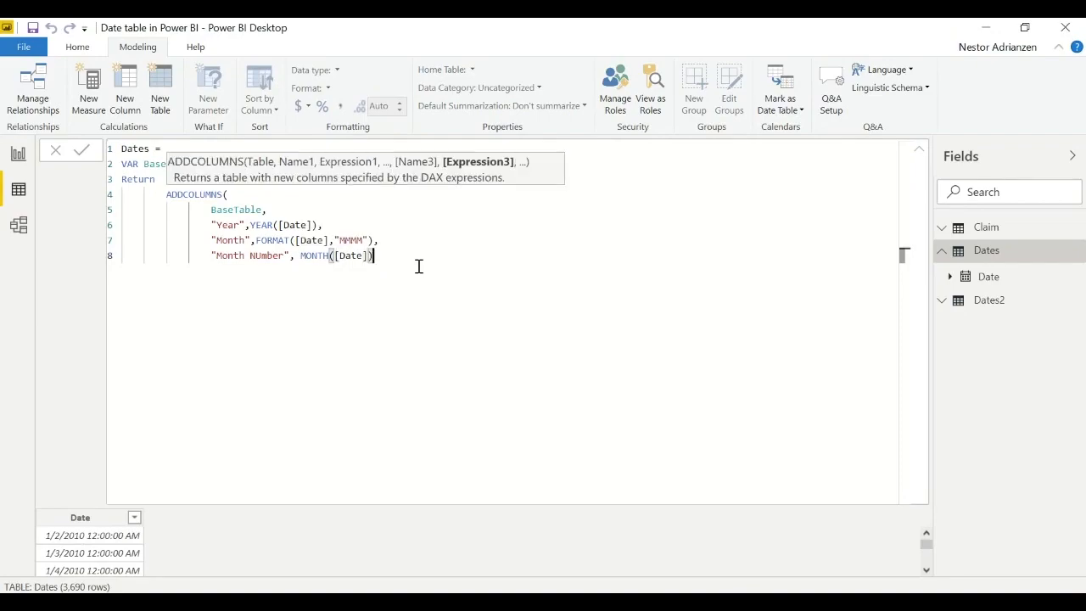
# - Start a new line below the Month Number column and enter "Week Day" with a comma as the column name
pyautogui.hotkey('shift', 'Return')
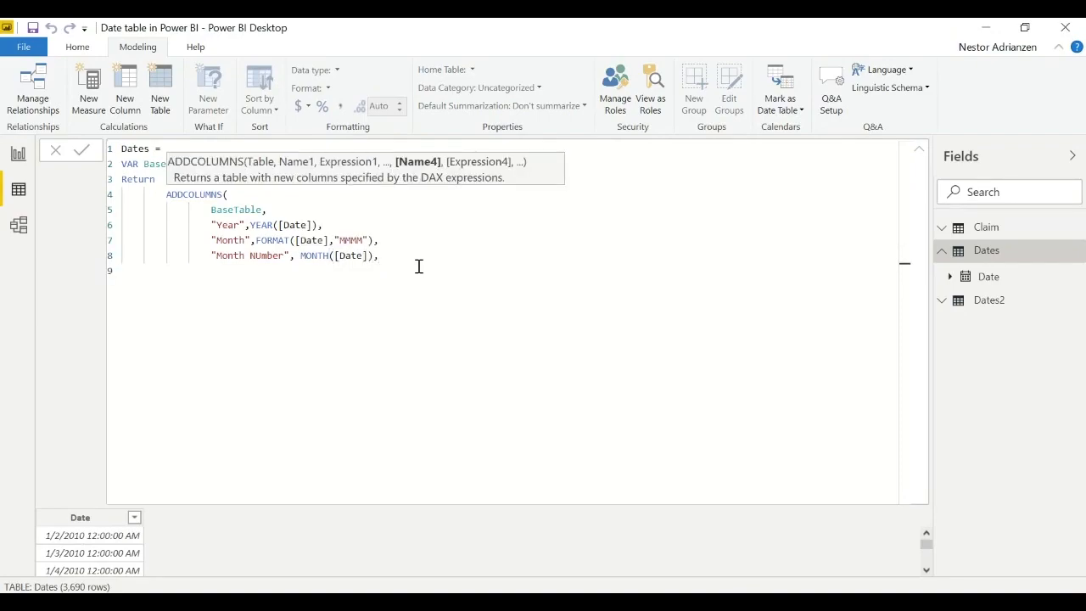
pyautogui.write('"Week Day",')
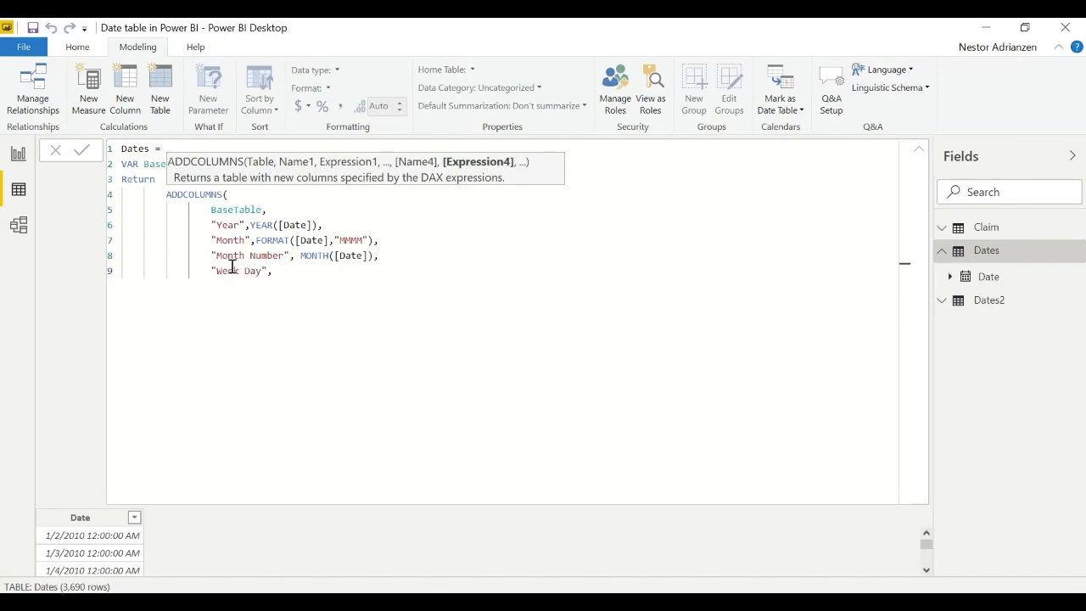
pyautogui.write(' FORMAT(')
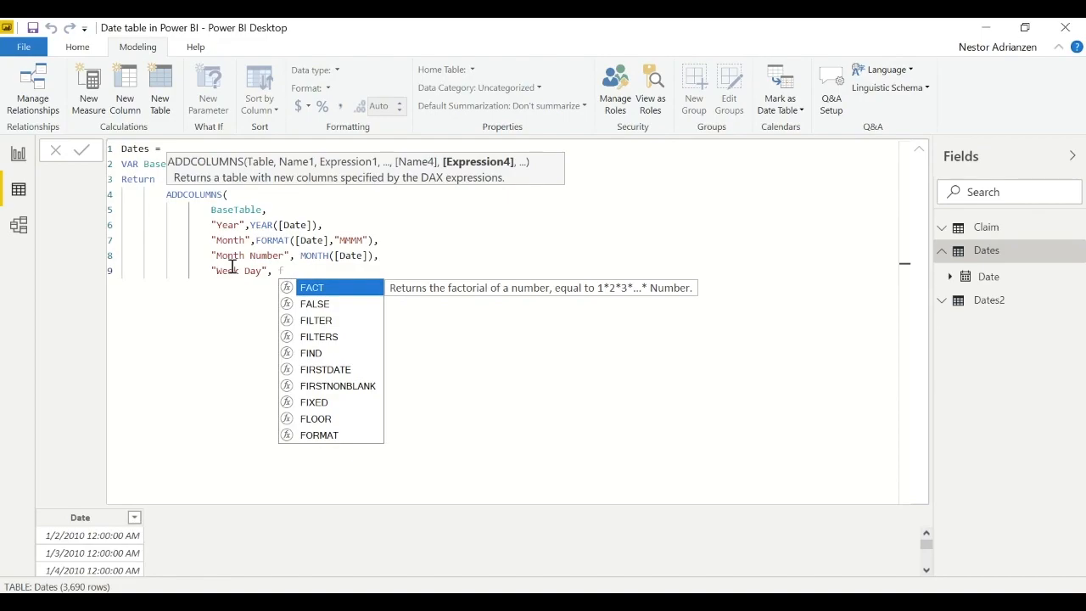
pyautogui.write('da')
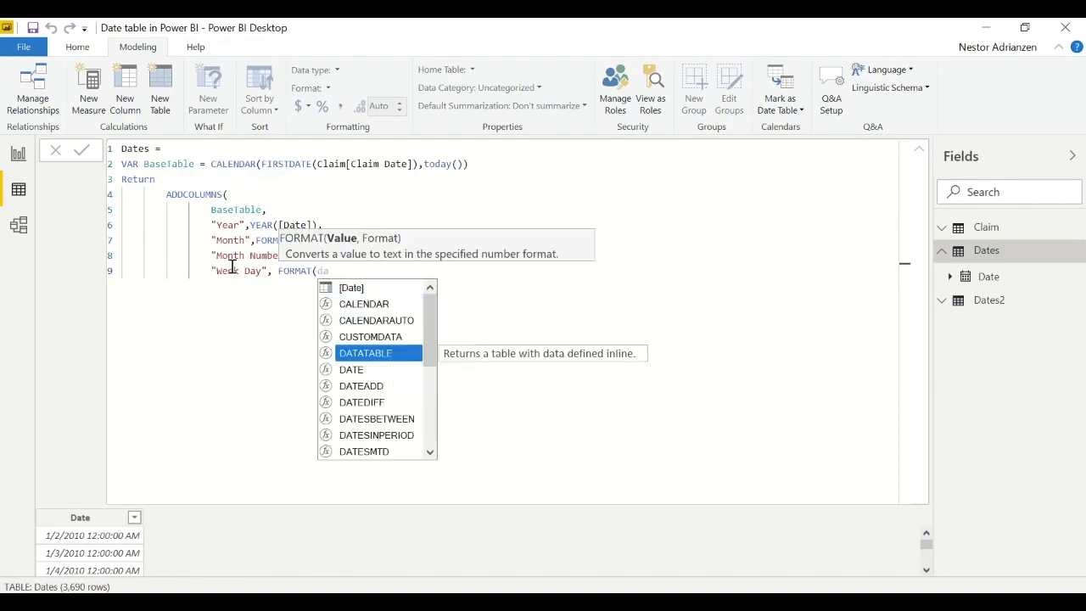
# - Enter FORMAT([Date],"DDDD") followed by a comma as the expression of the Week Day column
pyautogui.press('Up')
pyautogui.press('Up')
pyautogui.press('Up')
pyautogui.press('Up')
pyautogui.press('Tab')
pyautogui.write(',"DDDD')
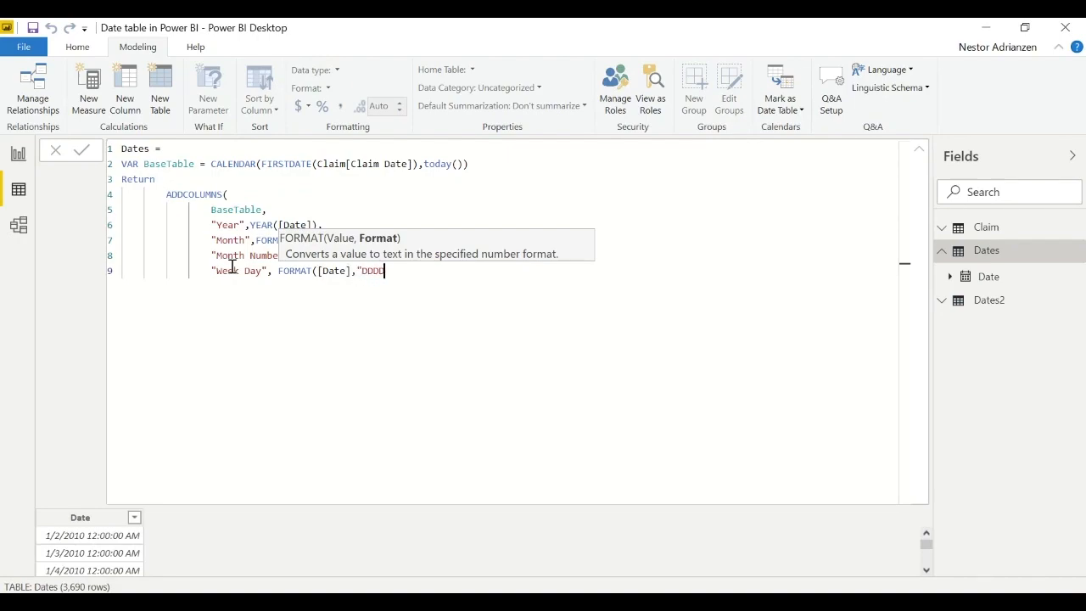
pyautogui.write('")')
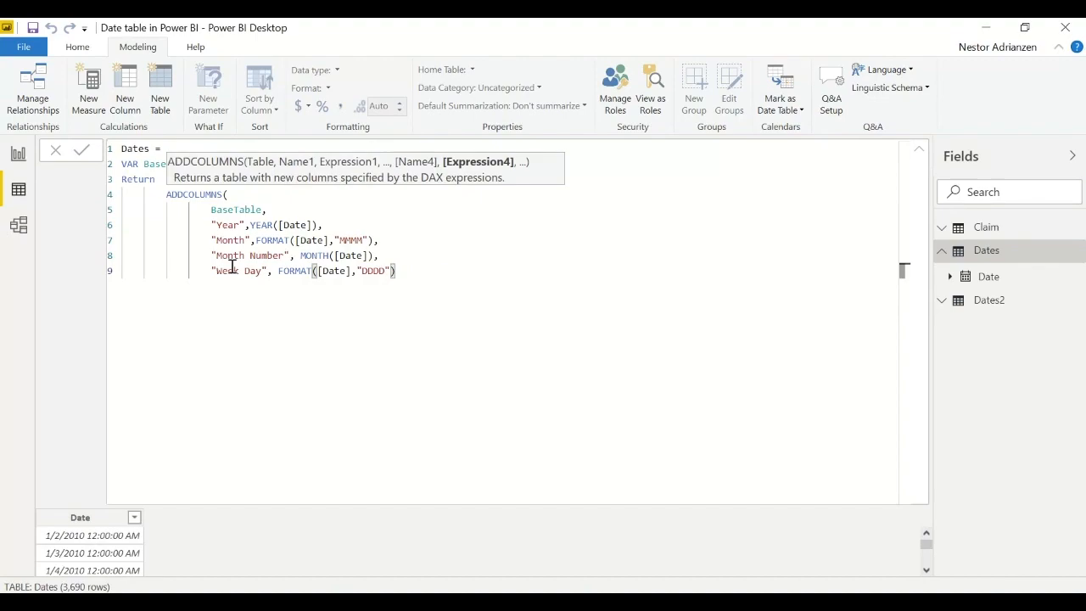
pyautogui.write(',')
# - Start a new line below the Week Day column and enter "Week Day NUmber" with a comma as the column name
pyautogui.hotkey('shift', 'Return')
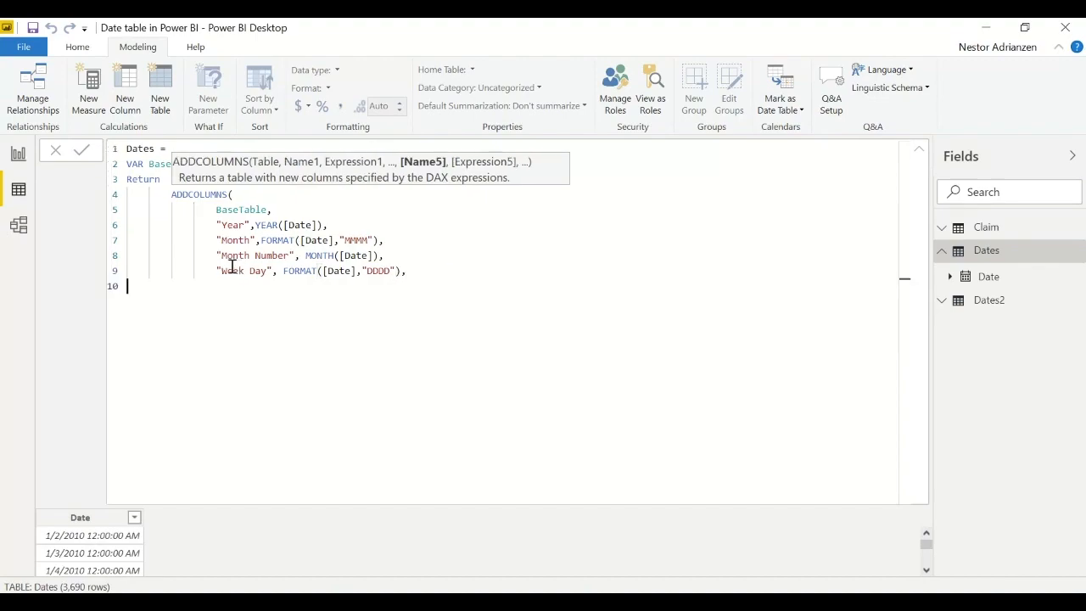
pyautogui.write('"Week Day NUmber",')
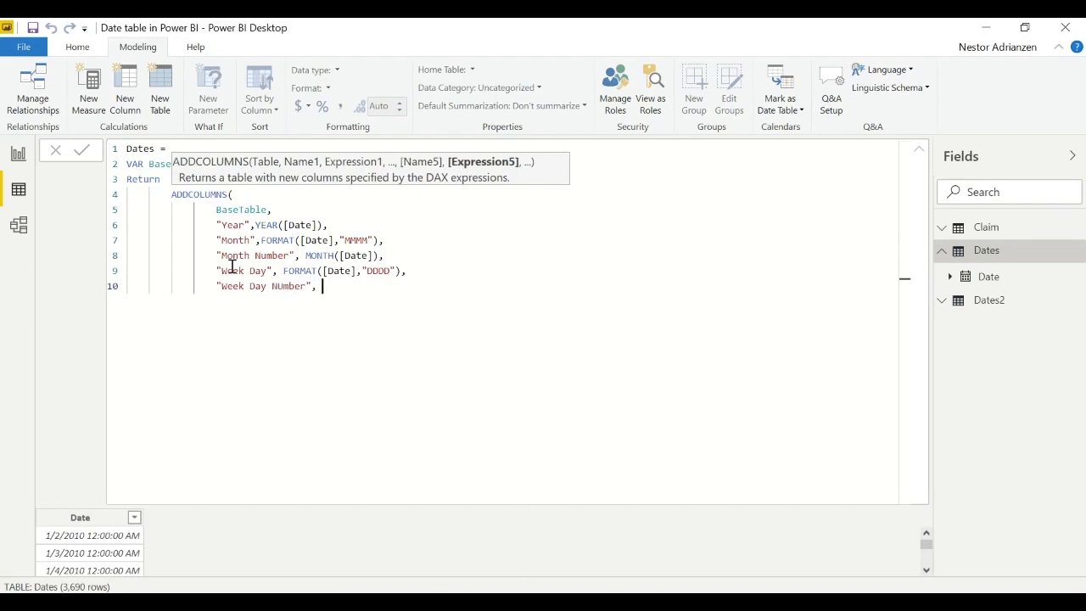
pyautogui.write(' wee')
# - Enter WEEKDAY([Date]) followed by a comma as the expression of the week day number column
pyautogui.press('Tab')
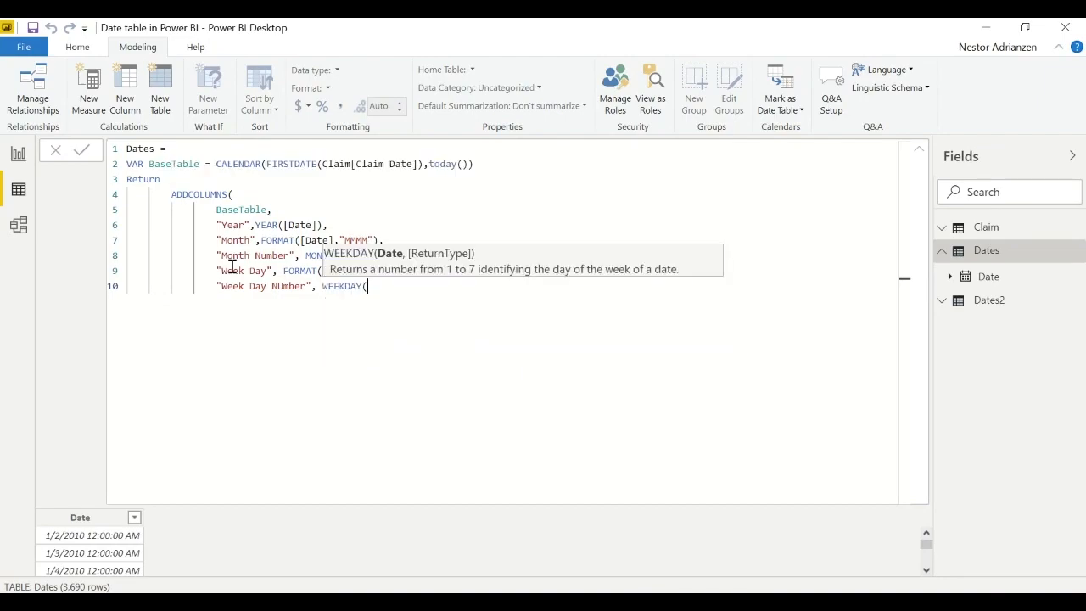
pyautogui.write('da')
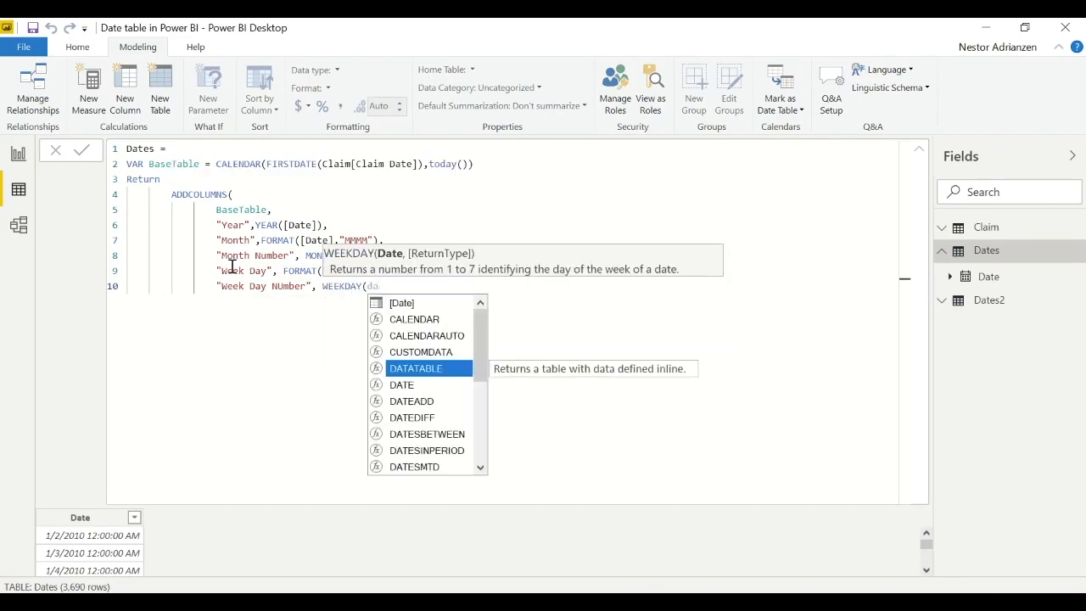
pyautogui.press('Up')
pyautogui.press('Up')
pyautogui.press('Up')
pyautogui.press('Up')
pyautogui.press('Tab')
pyautogui.write(')')
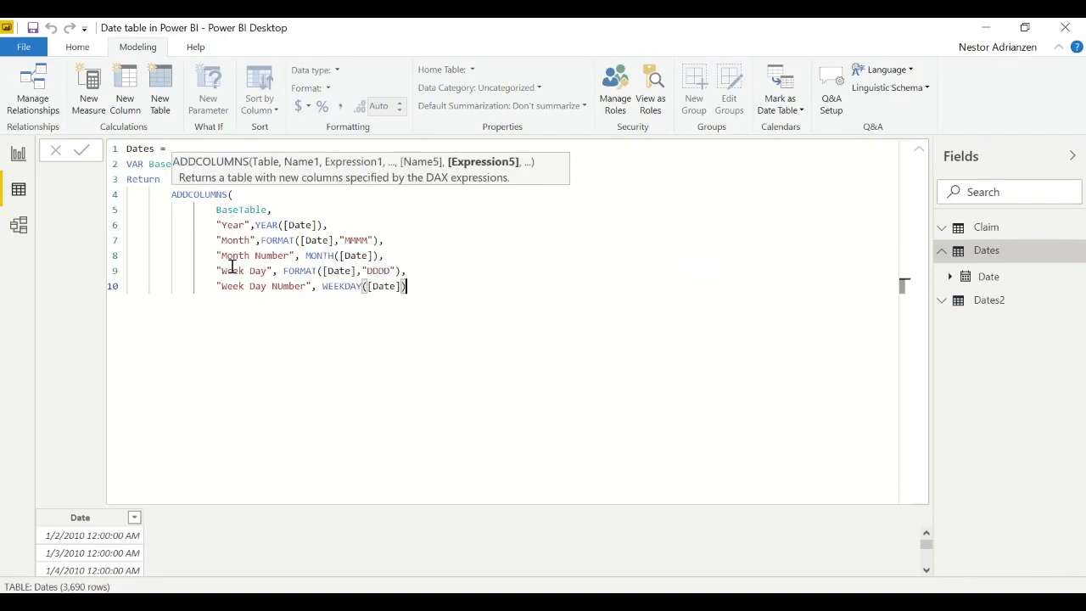
pyautogui.write(',')
# - Start an aligned new line below the week day number column and enter "Calendar Month" with a comma as the column name
pyautogui.hotkey('shift', 'Return')
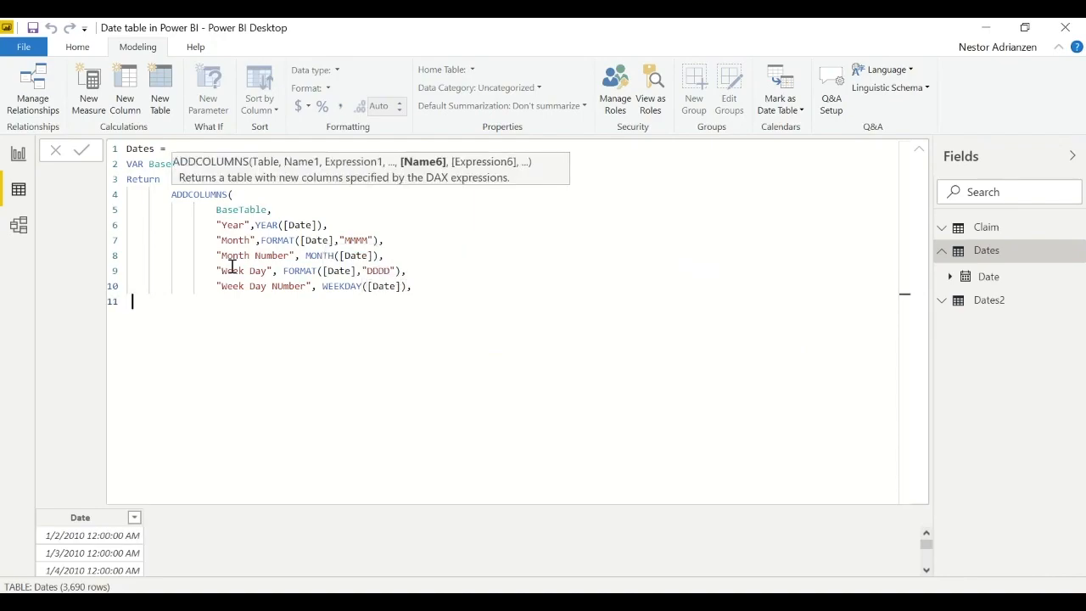
pyautogui.press('Tab')
pyautogui.press('Tab')
pyautogui.write('"Calendar Month"')
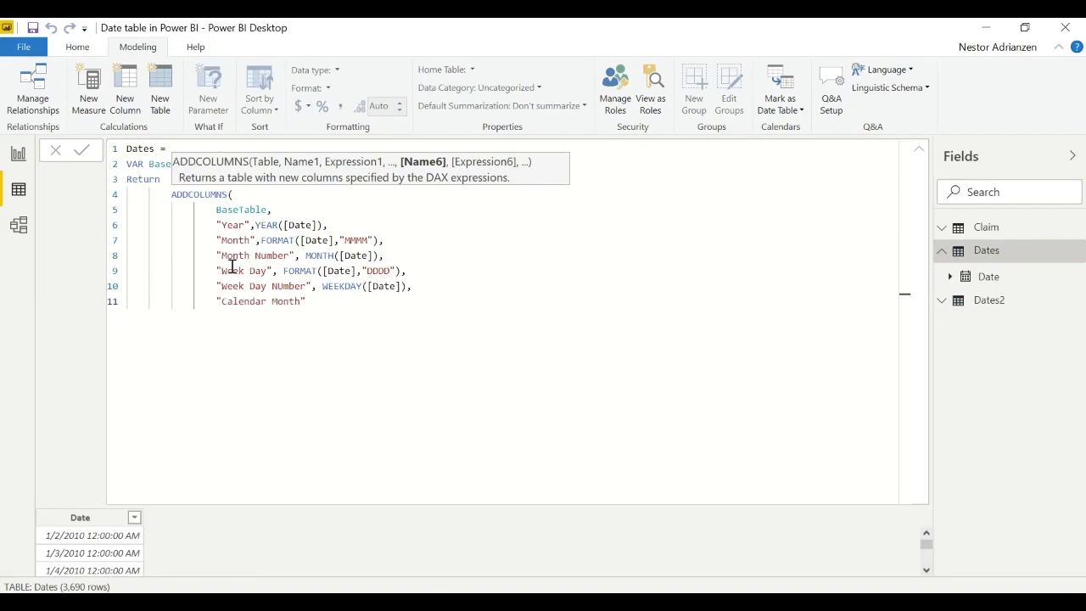
pyautogui.write(',FORMAT(')
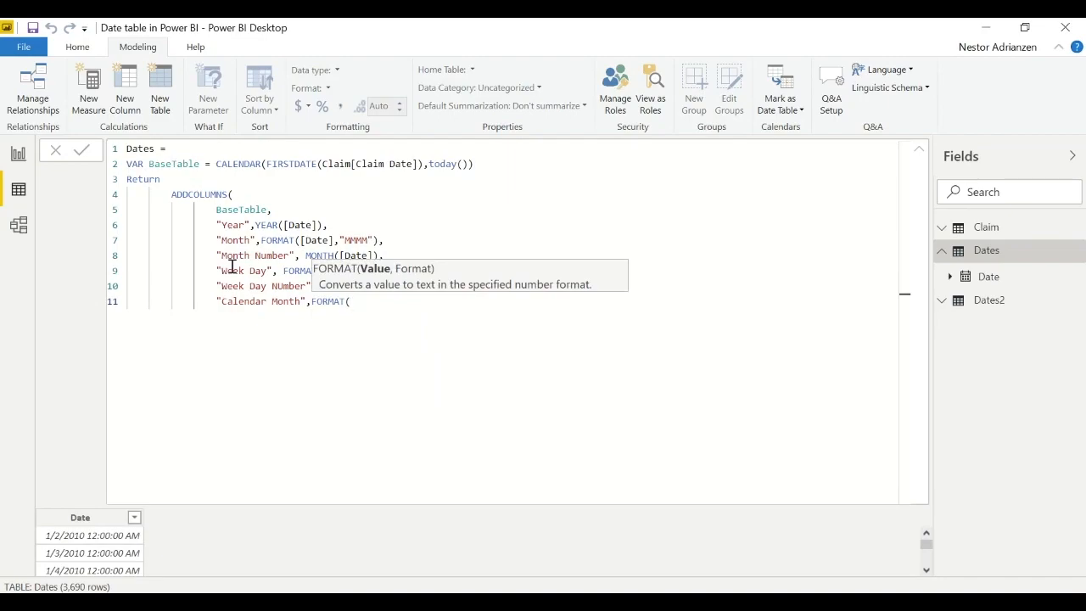
pyautogui.write('[da')
# - Enter FORMAT([Date],"MMMM YY") followed by a comma as the expression of the Calendar Month column
pyautogui.press('Tab')
pyautogui.write(',')
pyautogui.write('"MM')
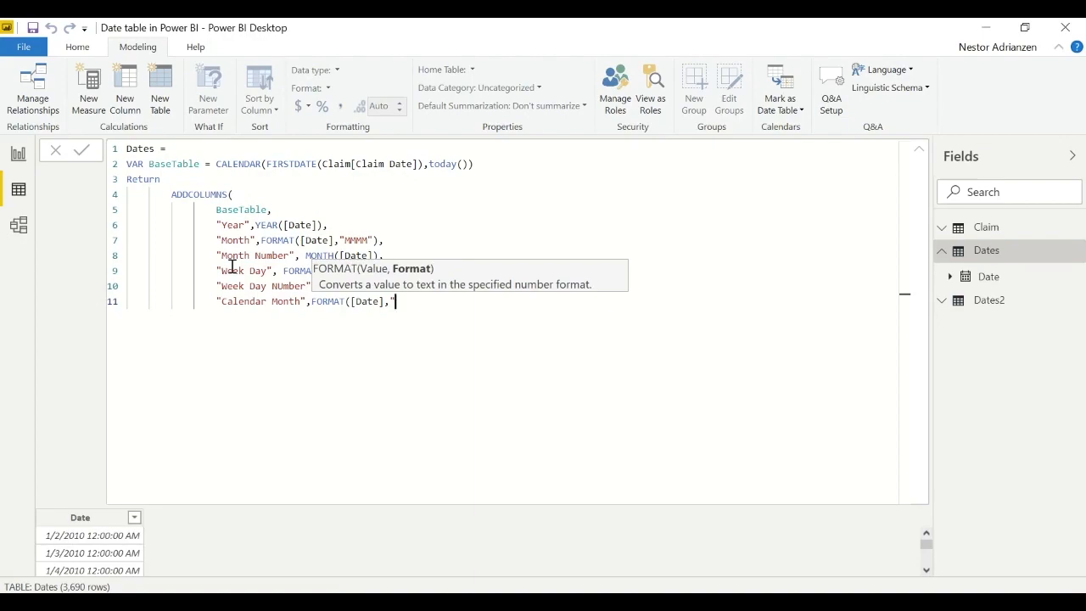
pyautogui.write('MM YY"),')
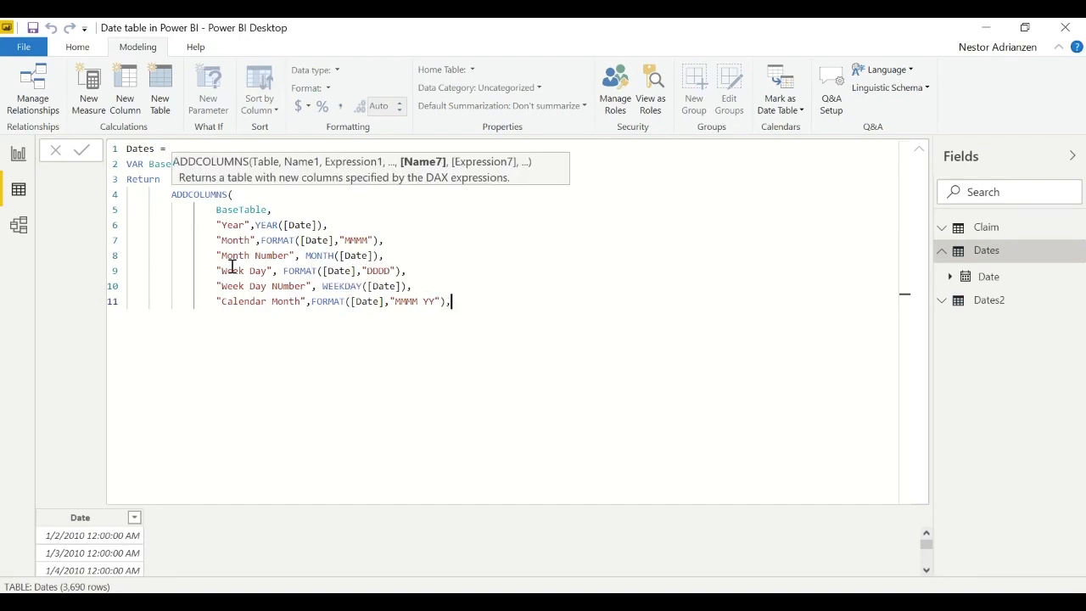
# - Start a new line below the Calendar Month column, name the column "Month Year" and open a FORMAT function as its expression
pyautogui.press('Return')
pyautogui.write('"Month Year", fo')
pyautogui.press('Tab')
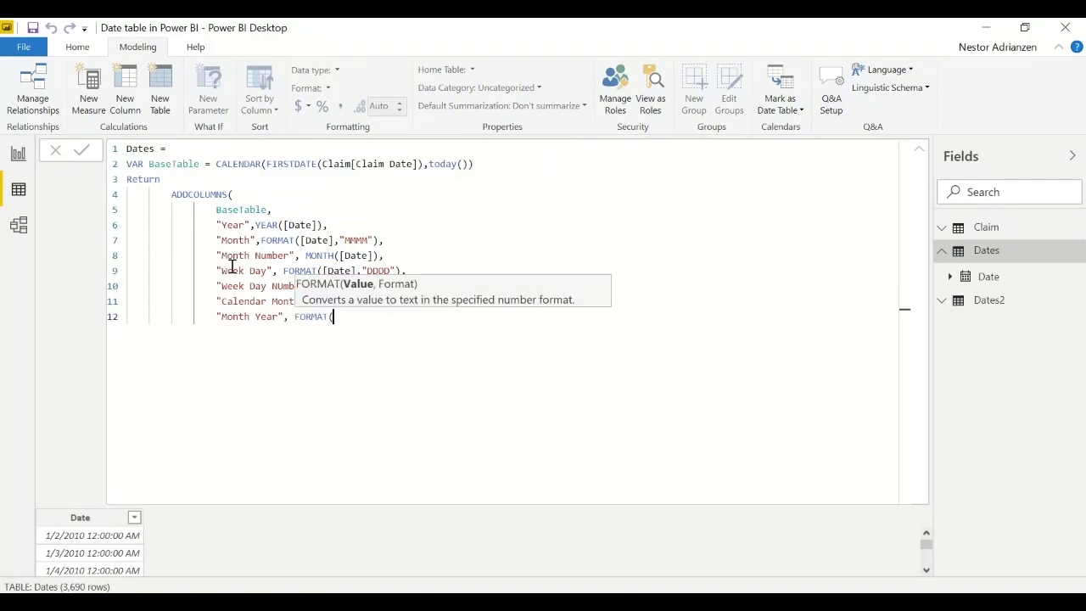
# - Complete the Month Year expression as FORMAT([Date],"YYYY MM") followed by a comma
pyautogui.write('[Date],"YYYY MM"')
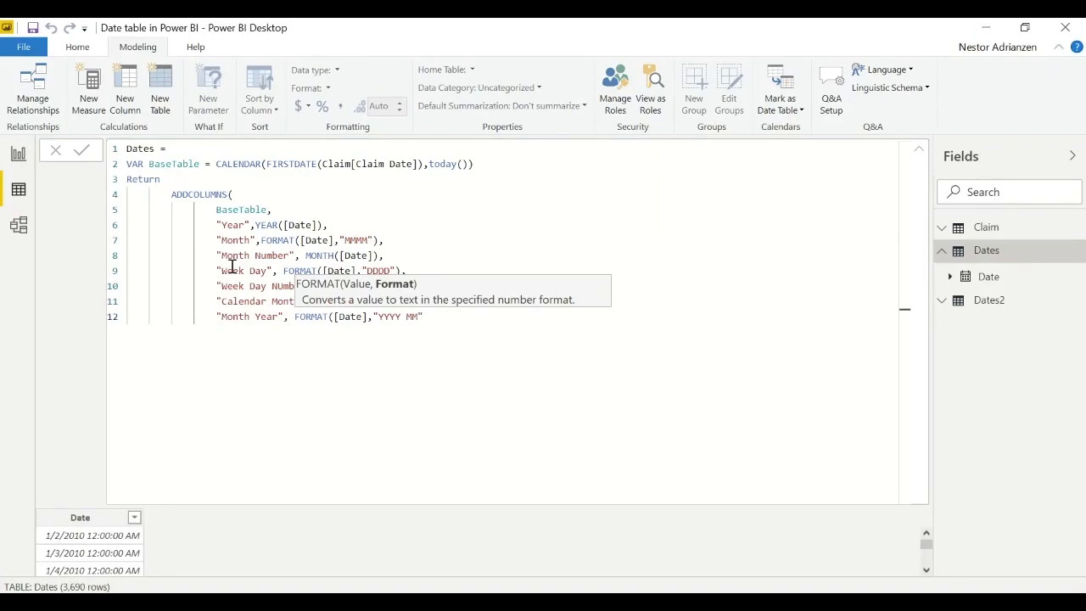
pyautogui.write(')')
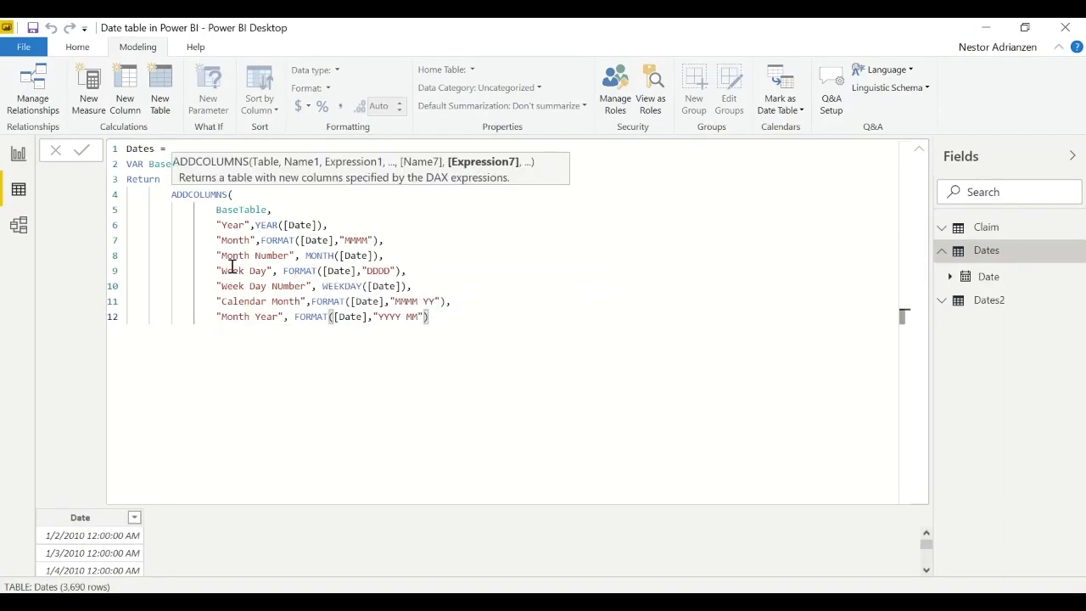
pyautogui.write(',')
# - Start an aligned new line below the Month Year column and enter "End of Month" as the column name
pyautogui.press('Return')
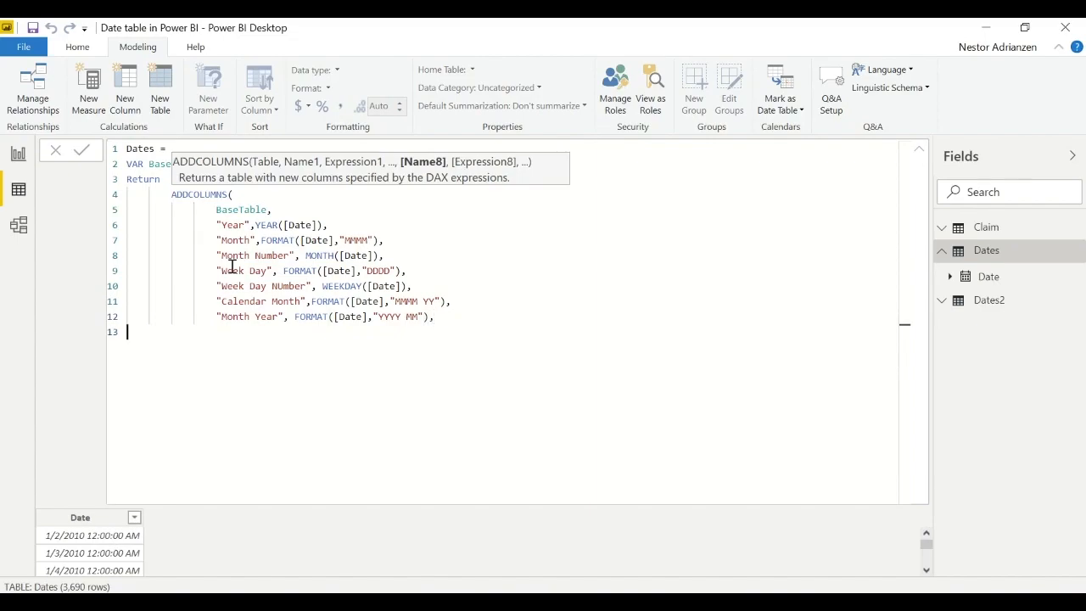
pyautogui.press('Tab')
pyautogui.press('Tab')
pyautogui.press('Tab')
pyautogui.press('Tab')
pyautogui.write('"')
pyautogui.write('End of Month"')
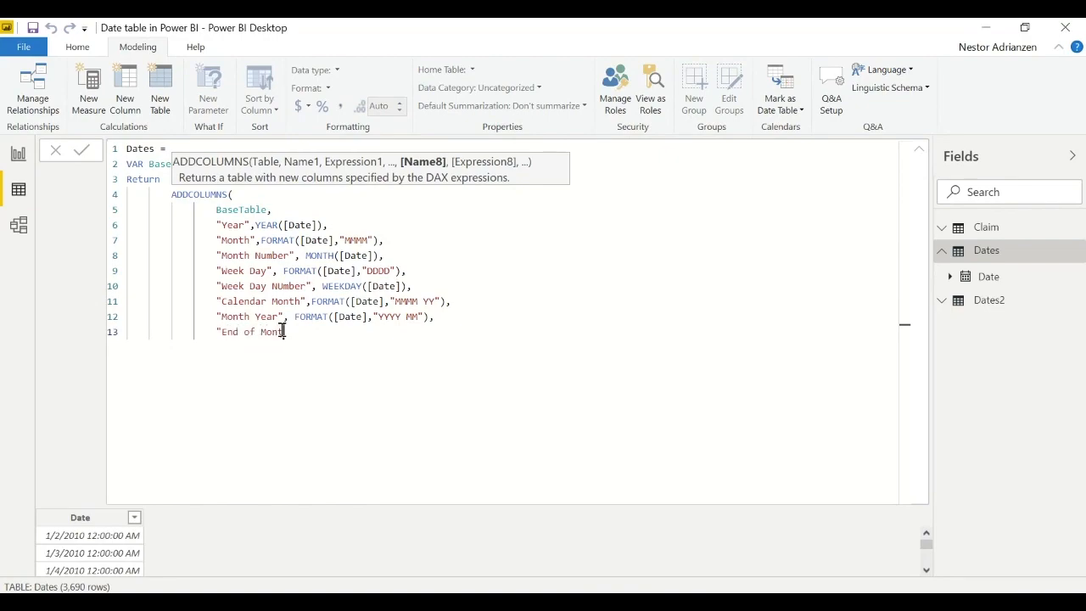
pyautogui.write(', E')
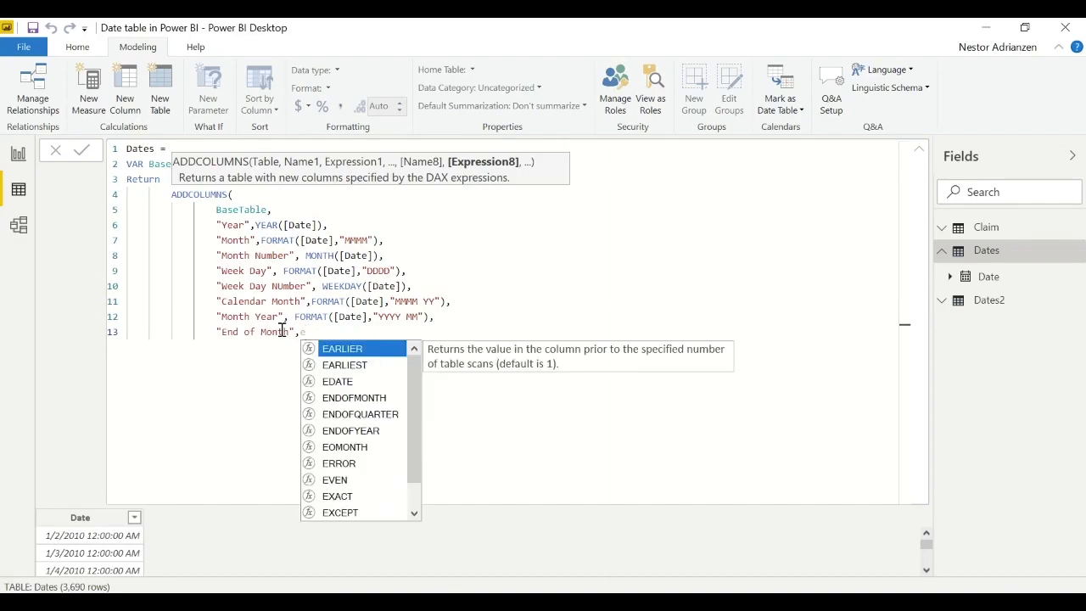
pyautogui.write('o')
# - Enter EOMONTH([Date],0) followed by a comma as the expression of the End of Month column
pyautogui.press('Tab')
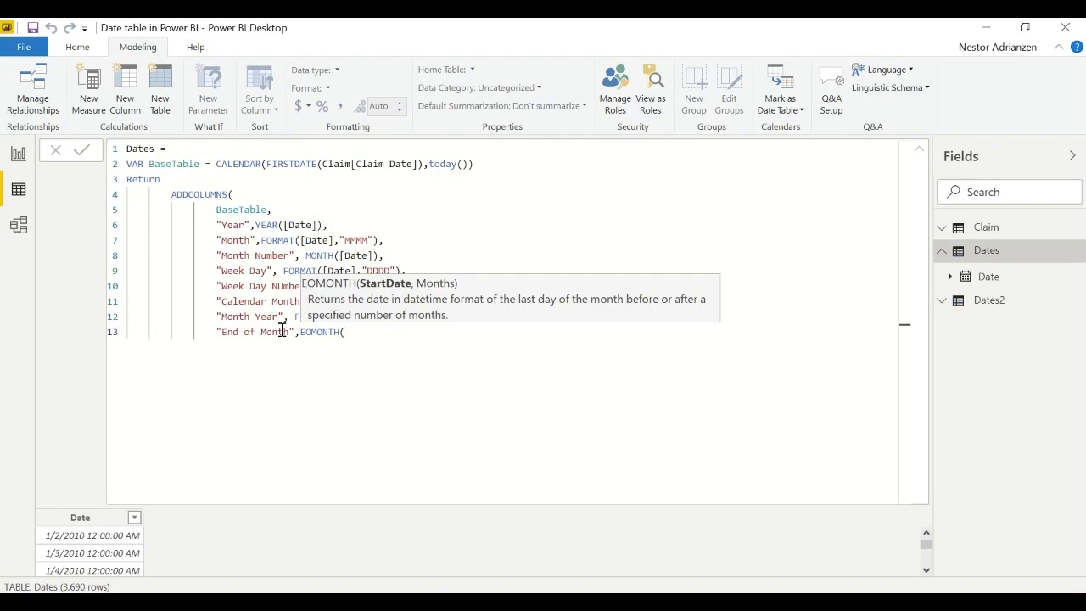
pyautogui.write('[da')
pyautogui.press('Tab')
pyautogui.write(',0),')
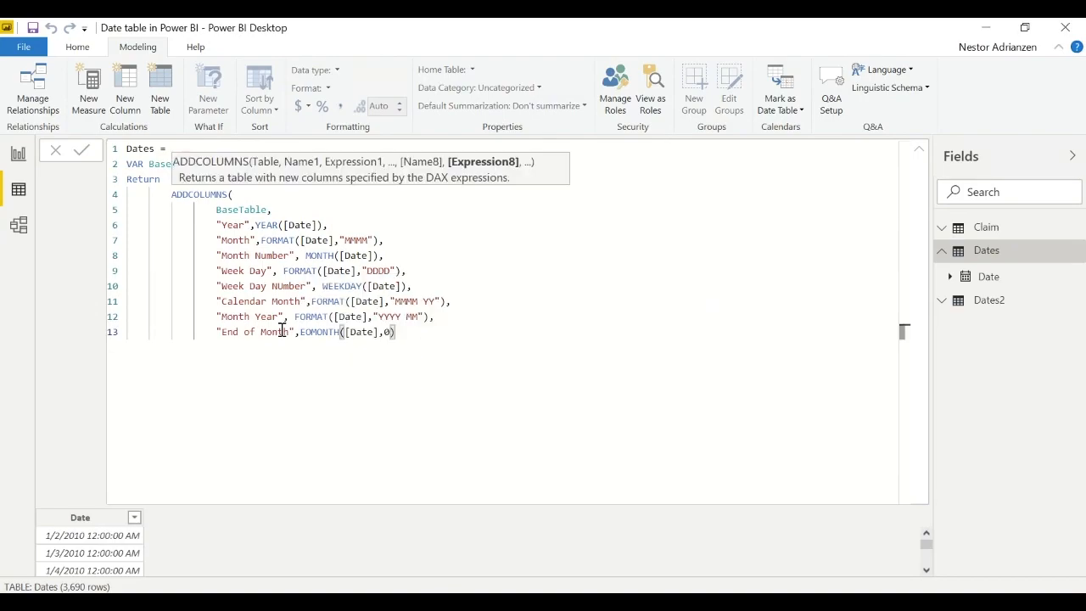
# - Start a new line below the End of Month column, name the column "Report Date" and open a FORMAT function for it
pyautogui.hotkey('shift', 'Return')
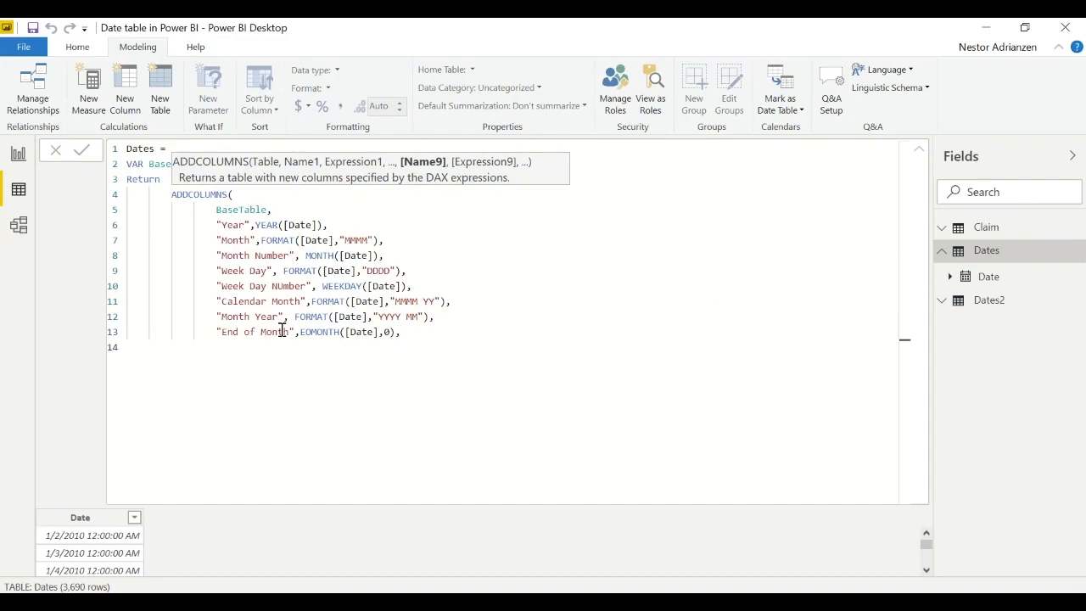
pyautogui.write('"Report Date",FORMAT(')
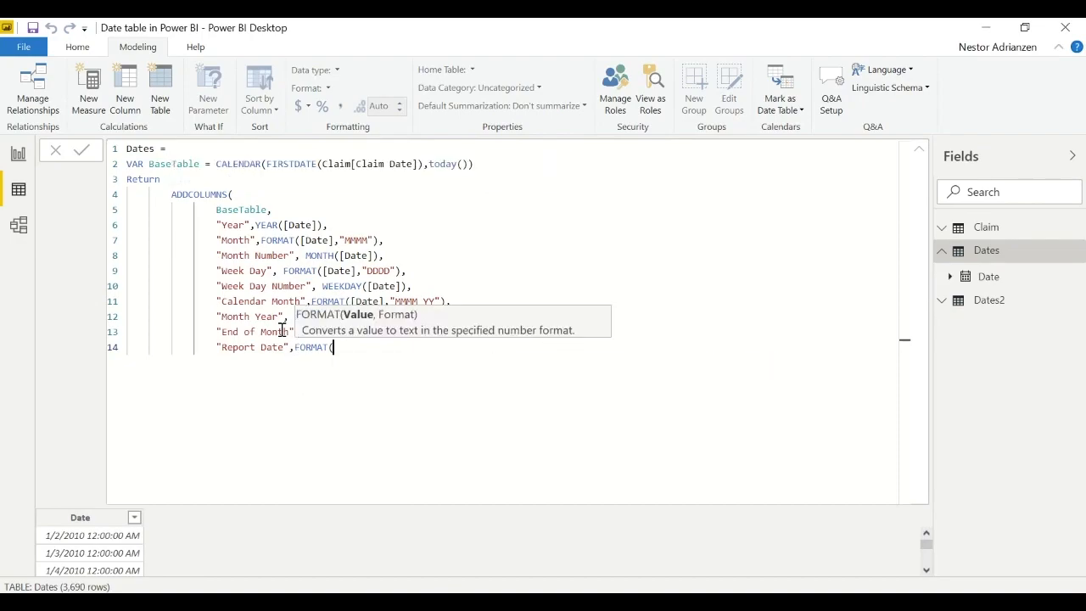
pyautogui.write('[Date],"YYYY/MM')
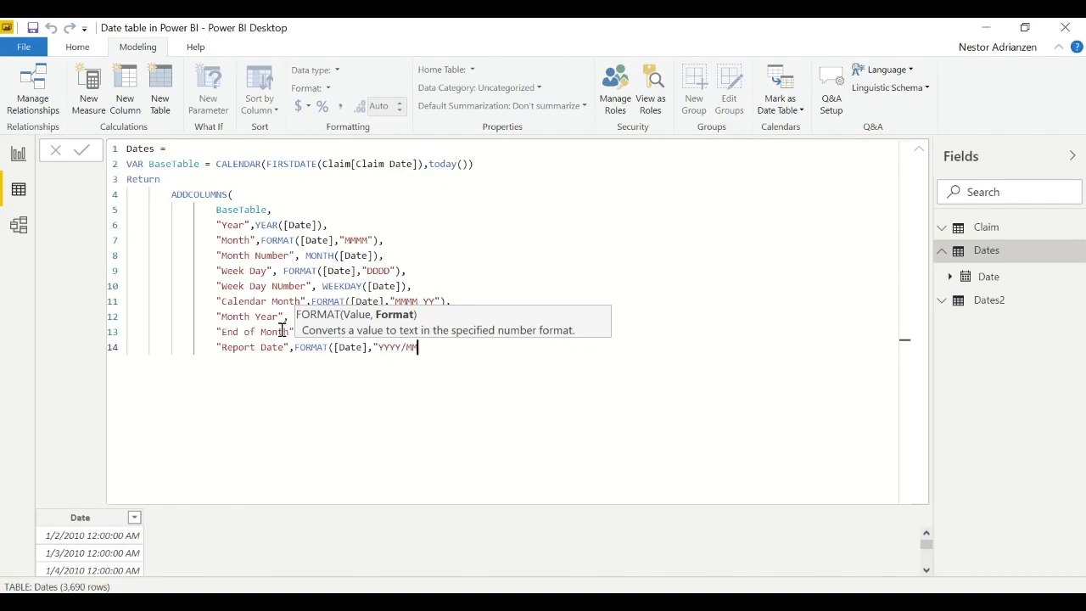
pyautogui.write('/DD")')
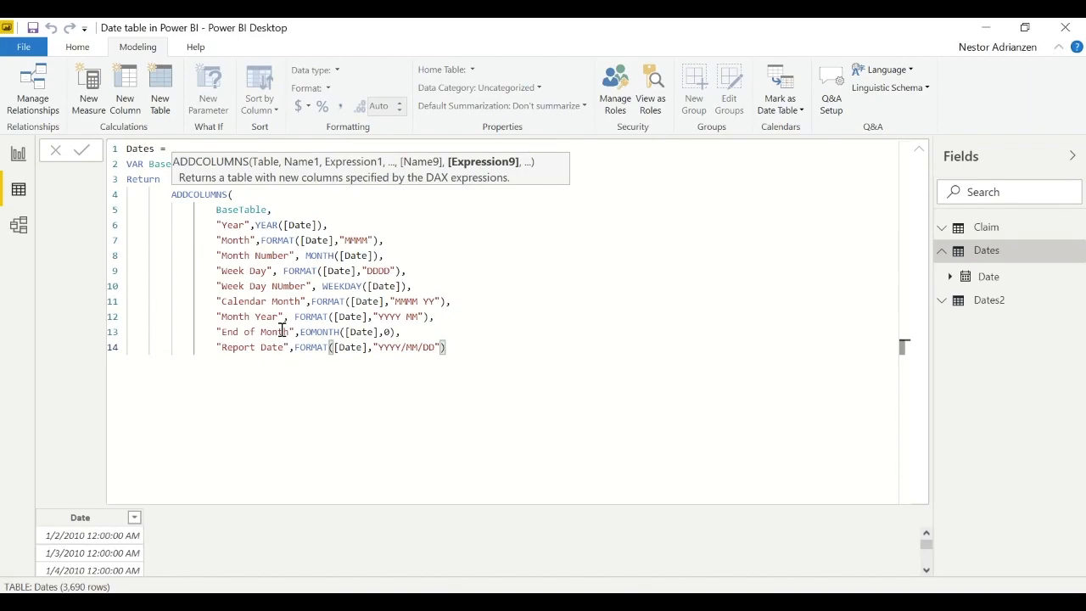
# - Close the ADDCOLUMNS function on its own line, commit the Dates formula and collapse the formula editor to show the table
pyautogui.hotkey('shift', 'Return')
pyautogui.write(')')
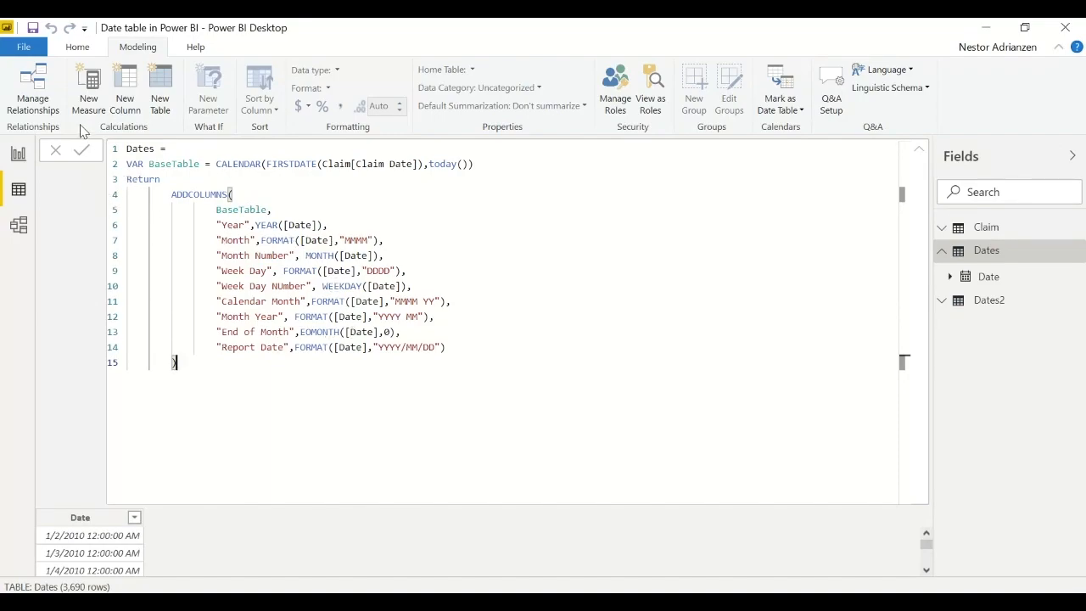
pyautogui.click(82, 151)
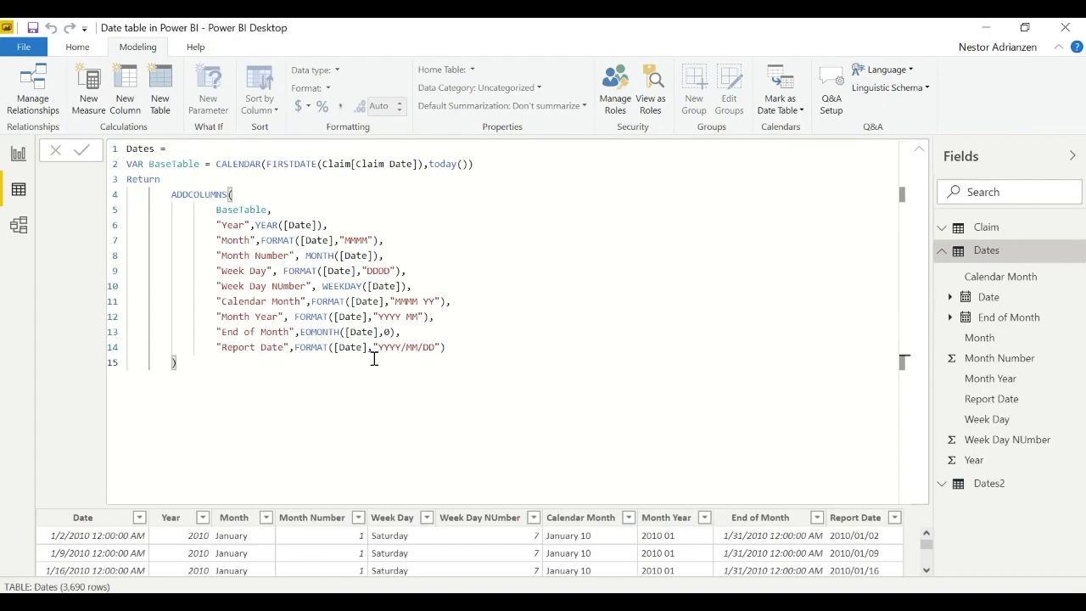
pyautogui.click(919, 148)
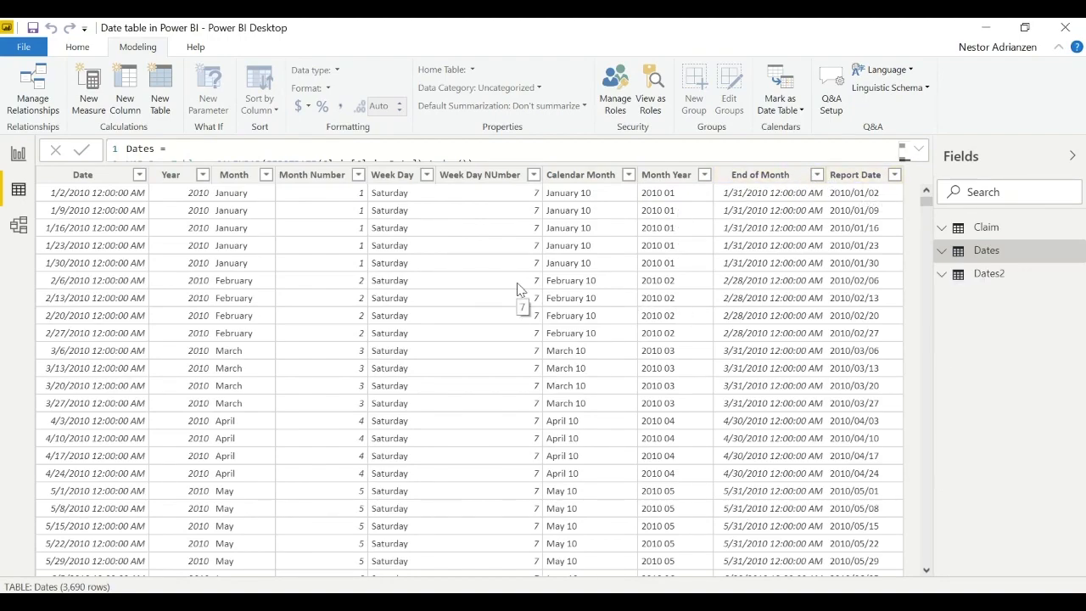
# - In the Dates2 formula, break the line before CALENDARAUTO(6) and begin declaring a variable with "Var MinYear ="
pyautogui.click(992, 280)
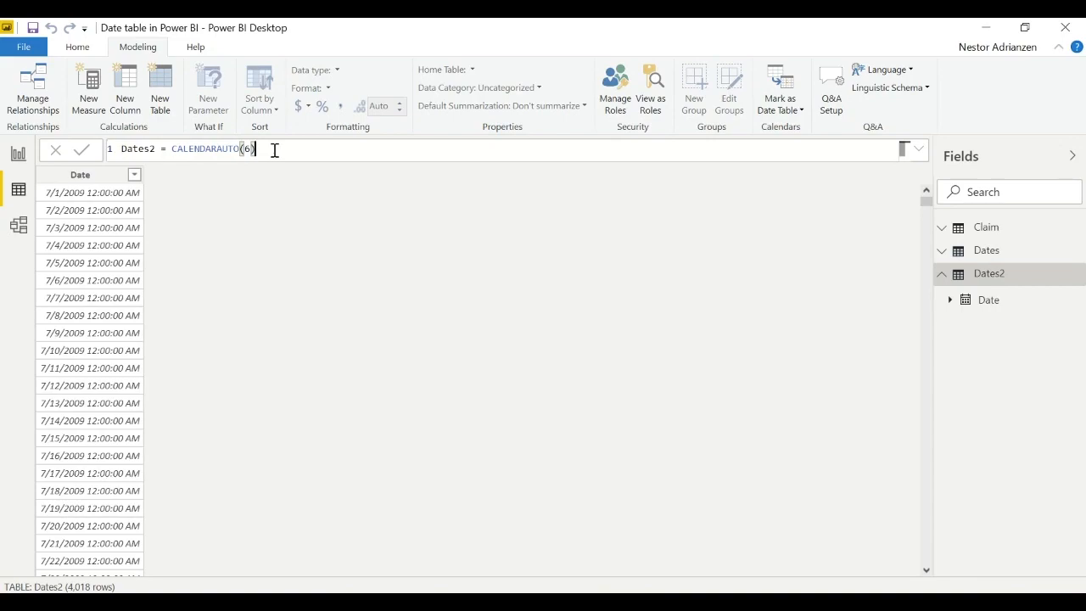
pyautogui.click(169, 149)
pyautogui.hotkey('shift', 'Return')
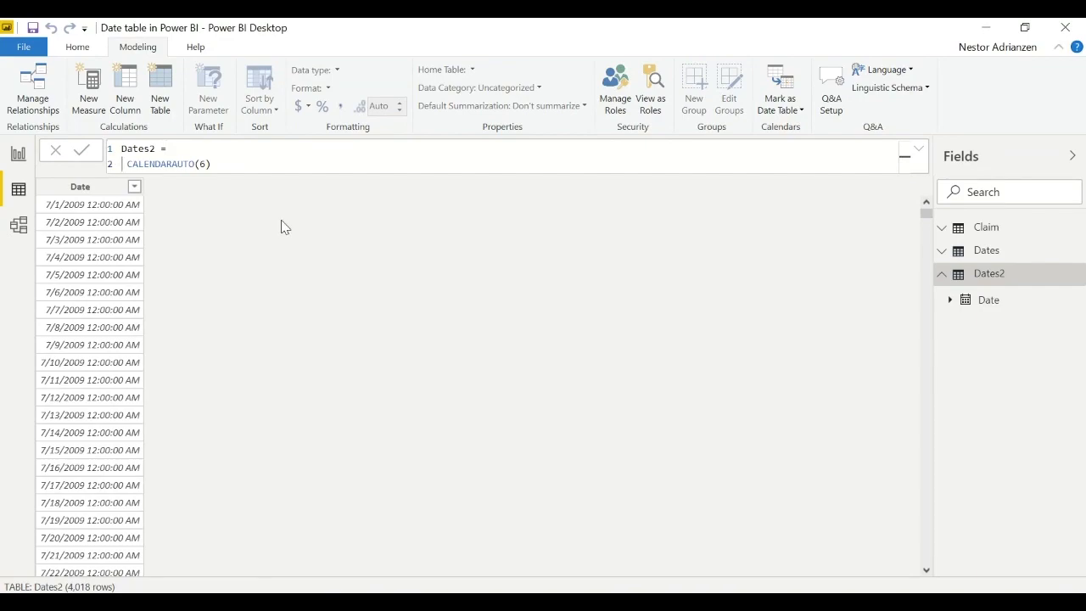
pyautogui.write('Var')
pyautogui.write(' MinY')
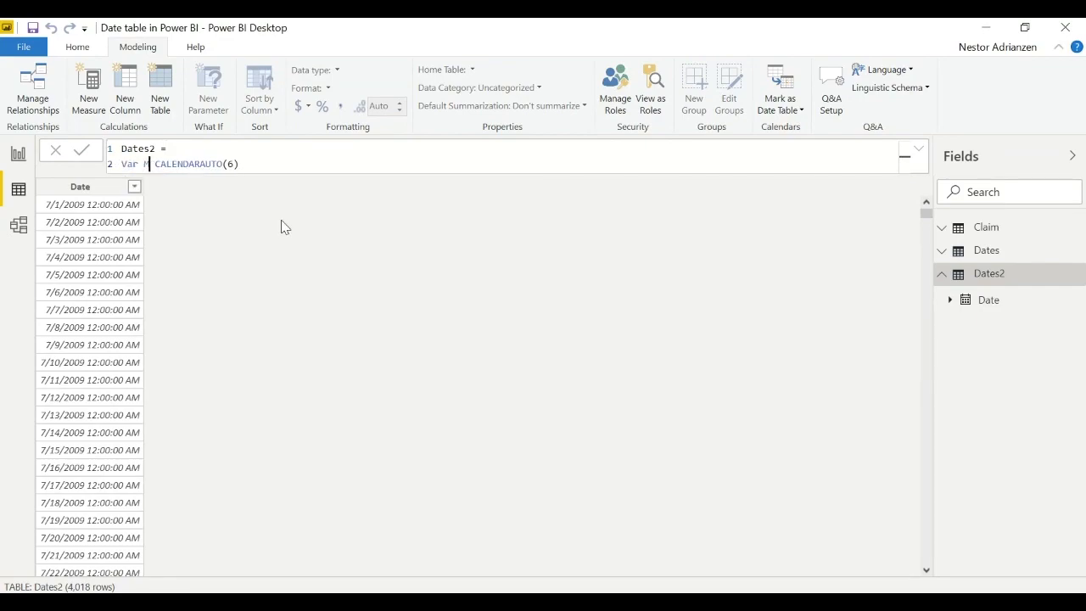
pyautogui.write('ear =  ')
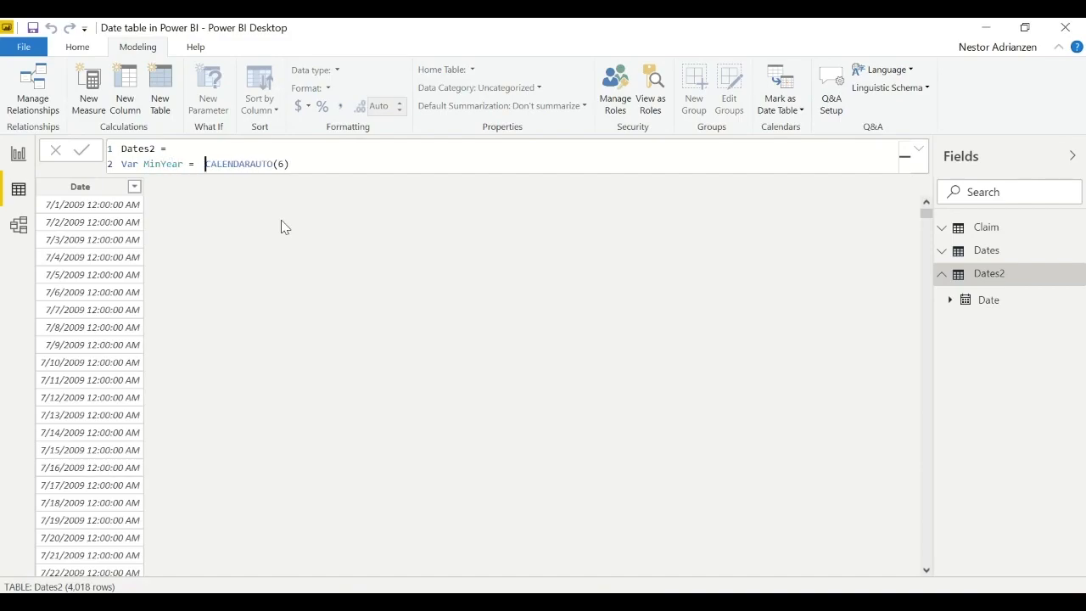
pyautogui.write('Y')
# - Define MinYear as YEAR(MIN(Claim[Claim Date])) and move CALENDARAUTO(6) to its own line below
pyautogui.press('Tab')
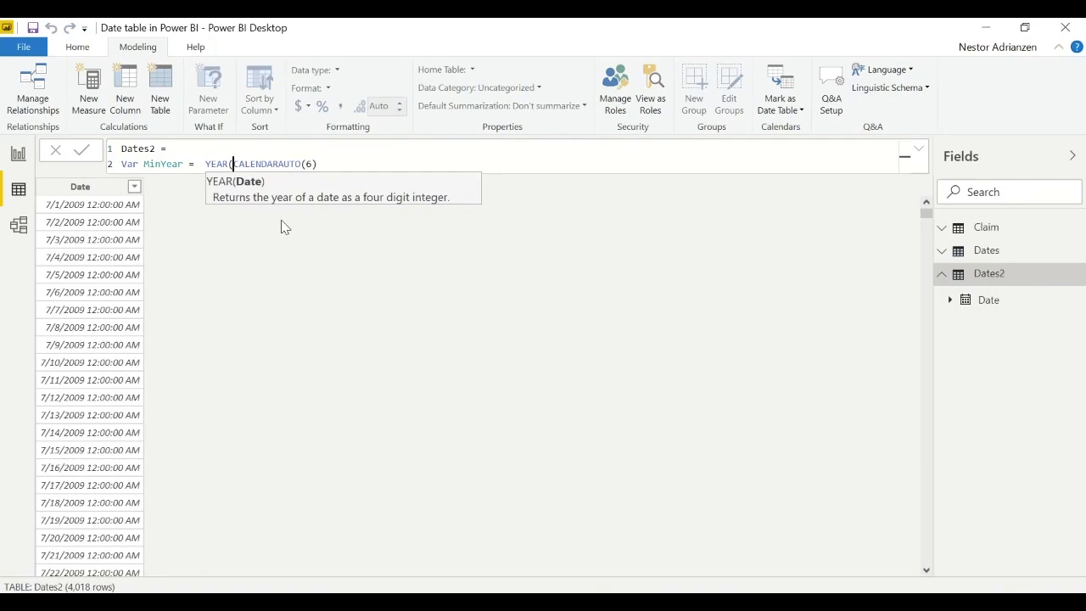
pyautogui.hotkey('shift', 'Return')
pyautogui.click(243, 158)
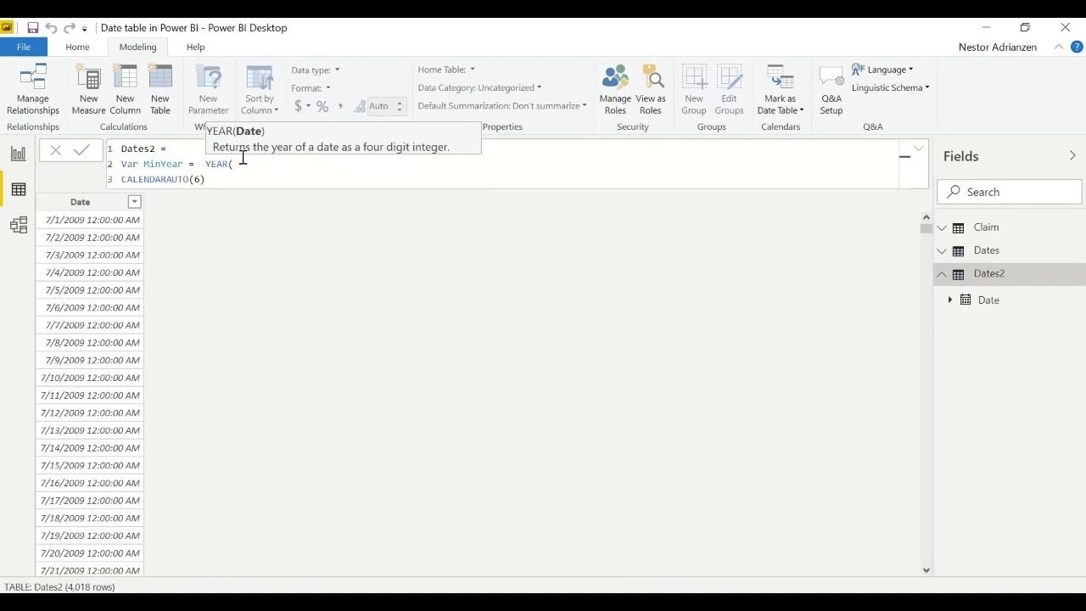
pyautogui.write('min')
pyautogui.press('Tab')
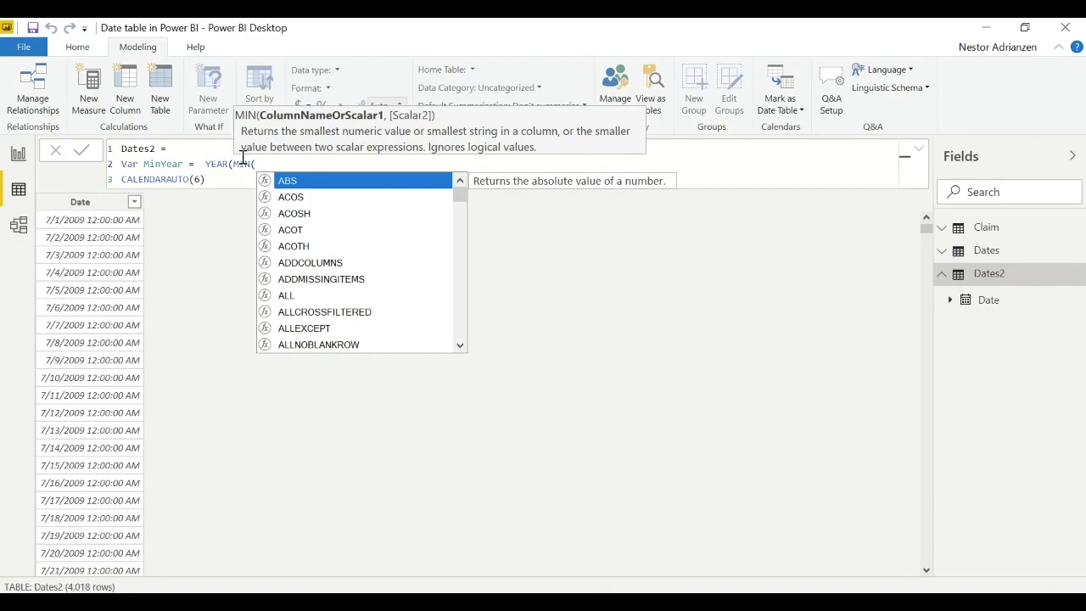
pyautogui.write('Claim[Claim Date]))')
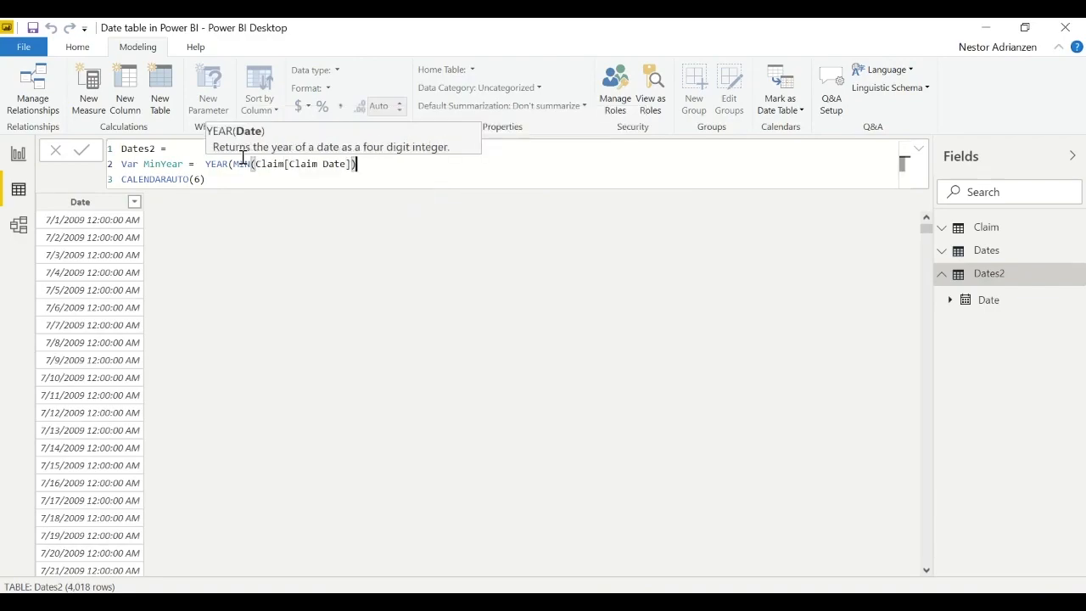
pyautogui.write(')')
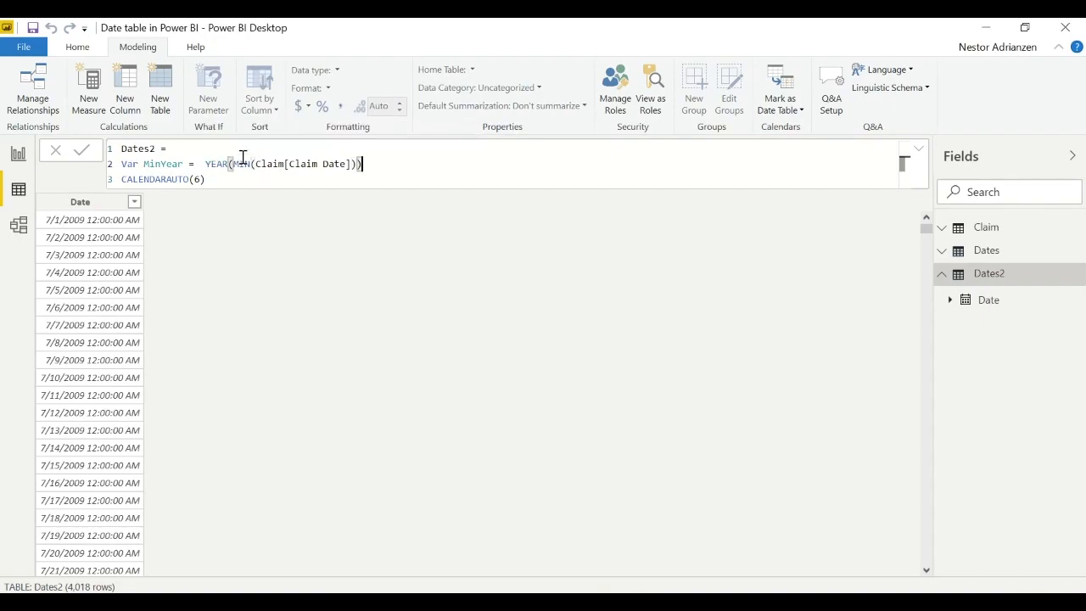
# - Duplicate the MinYear variable line onto a new line directly below it
pyautogui.hotkey('shift', 'Return')
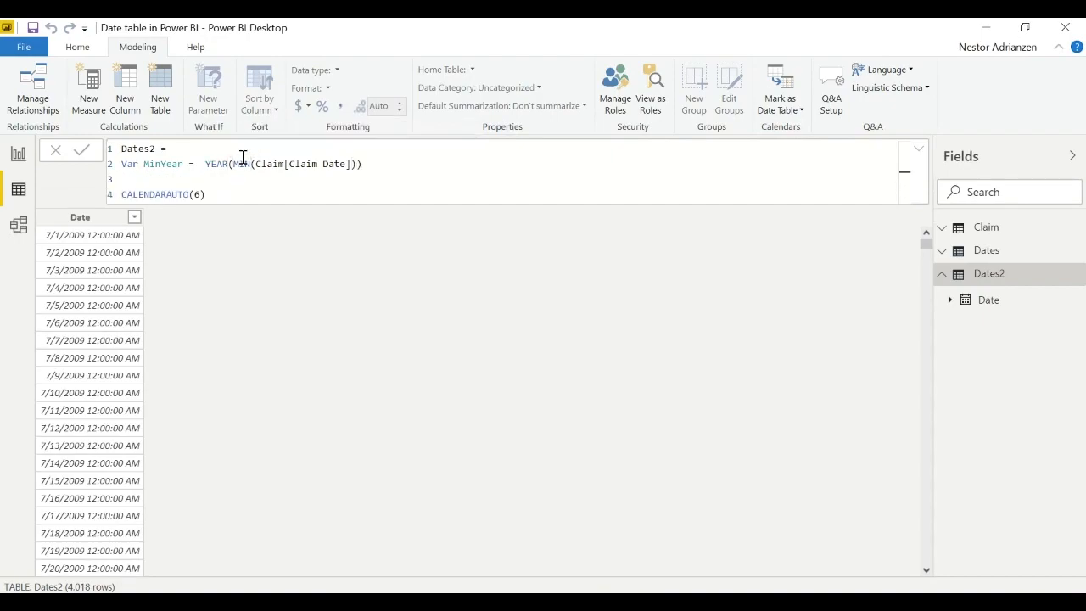
pyautogui.moveTo(365, 164); pyautogui.dragTo(120, 167)
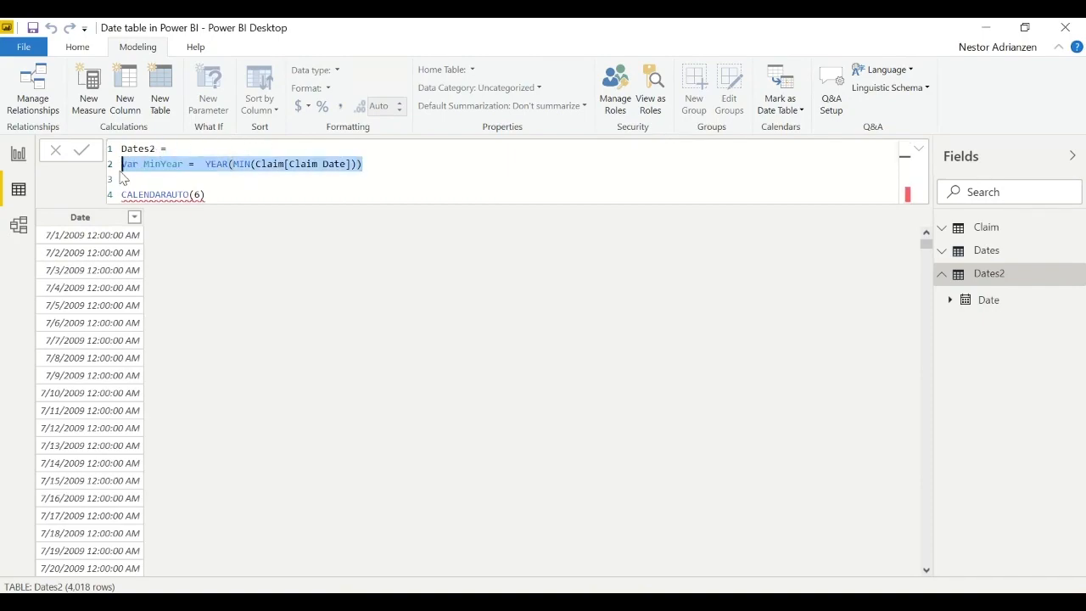
pyautogui.hotkey('ctrl', 'c')
pyautogui.click(125, 179)
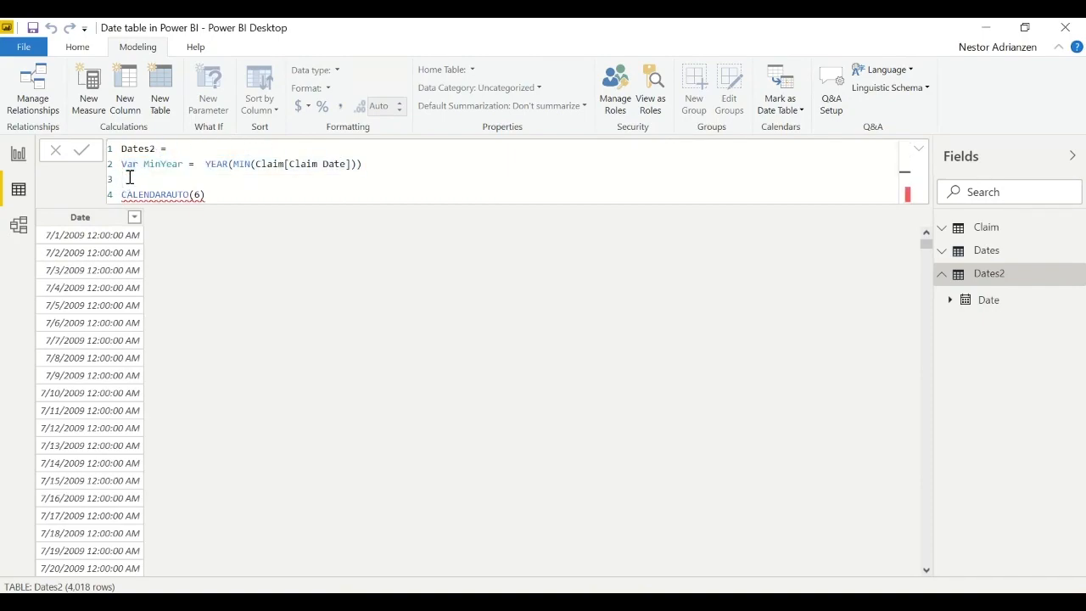
pyautogui.hotkey('ctrl', 'v')
# - Replace MIN with MAX in the duplicated variable line so it reads YEAR(MAX(Claim[Claim Date]))
pyautogui.click(250, 179)
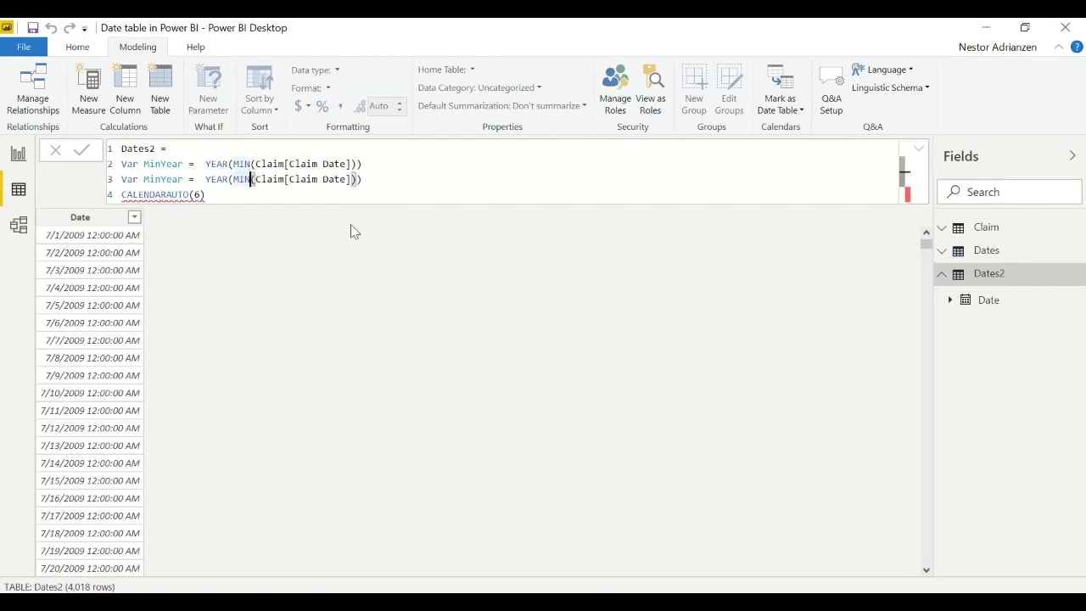
pyautogui.press('BackSpace')
pyautogui.press('BackSpace')
pyautogui.press('BackSpace')
pyautogui.write('m')
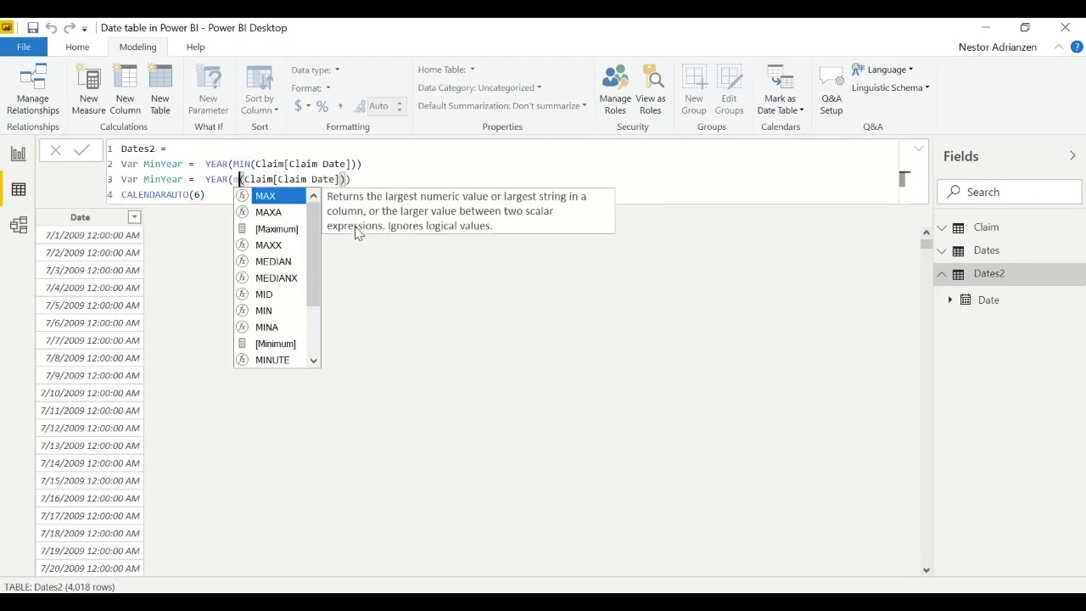
pyautogui.press('Tab')
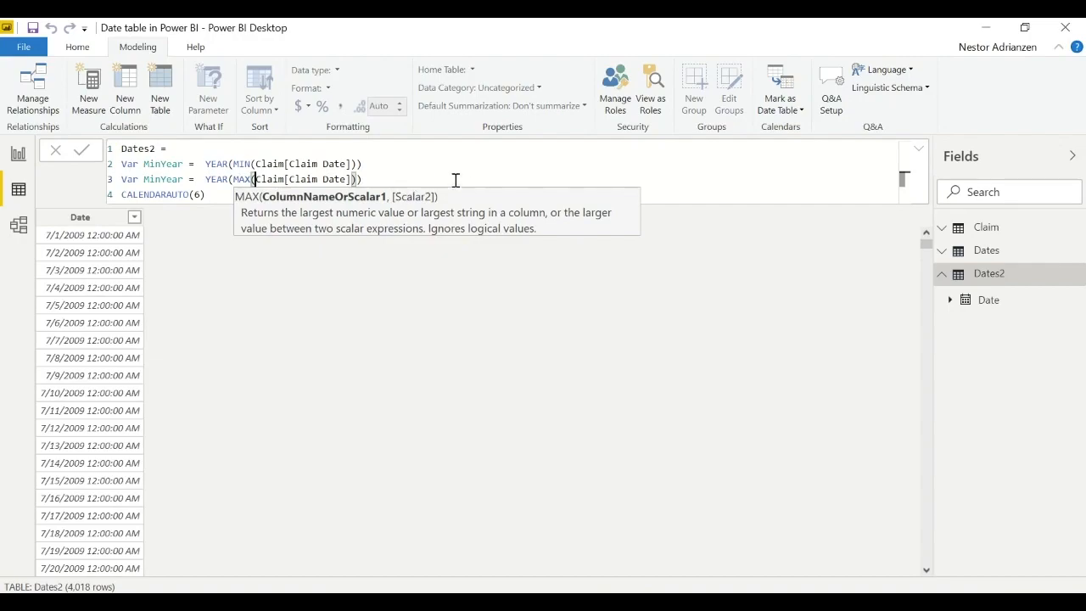
# - Add a "return" line below the variables, open a FILTER function on the following line and start a new line inside it
pyautogui.click(392, 176)
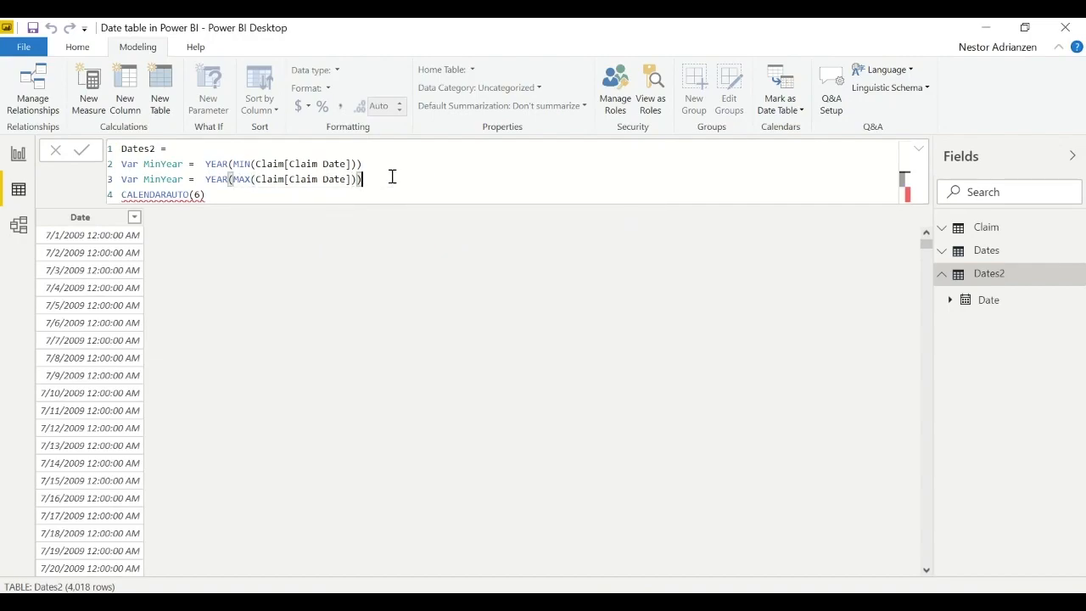
pyautogui.hotkey('shift', 'Return')
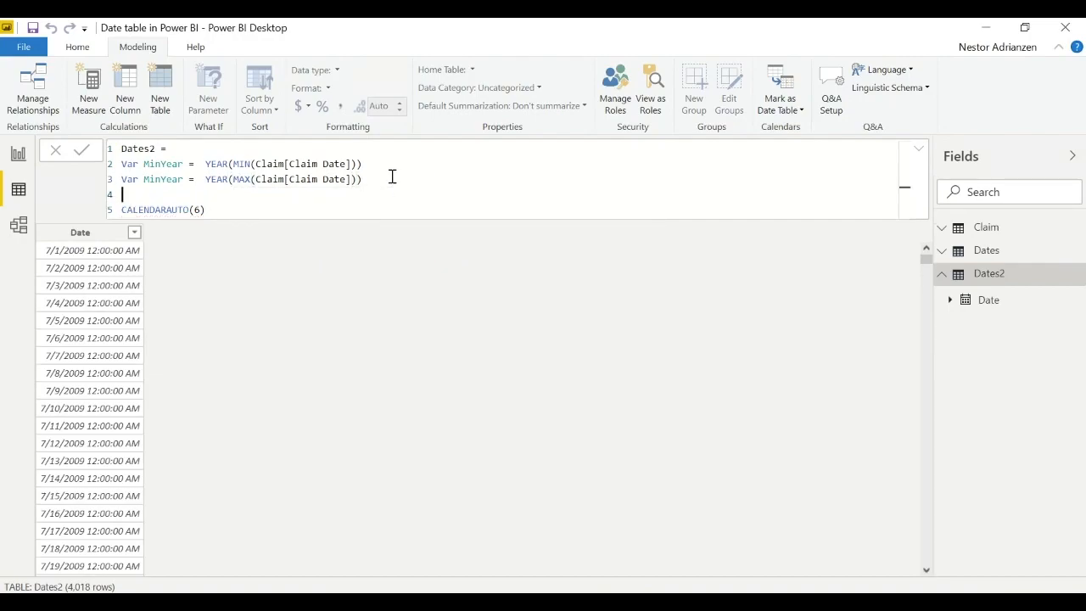
pyautogui.write('return')
pyautogui.hotkey('shift', 'Return')
pyautogui.write('Filter')
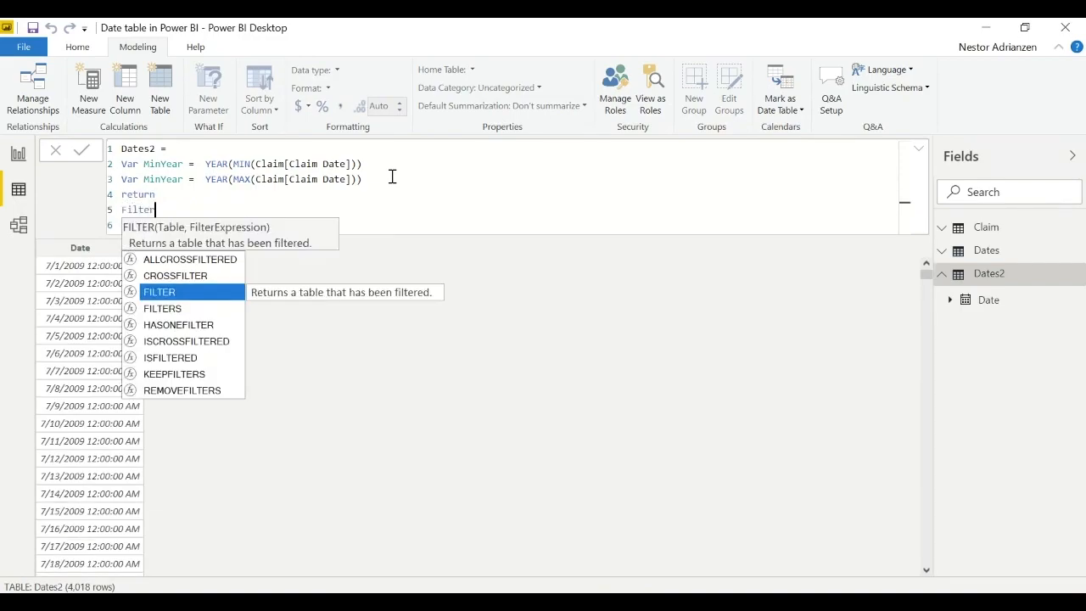
pyautogui.write('(')
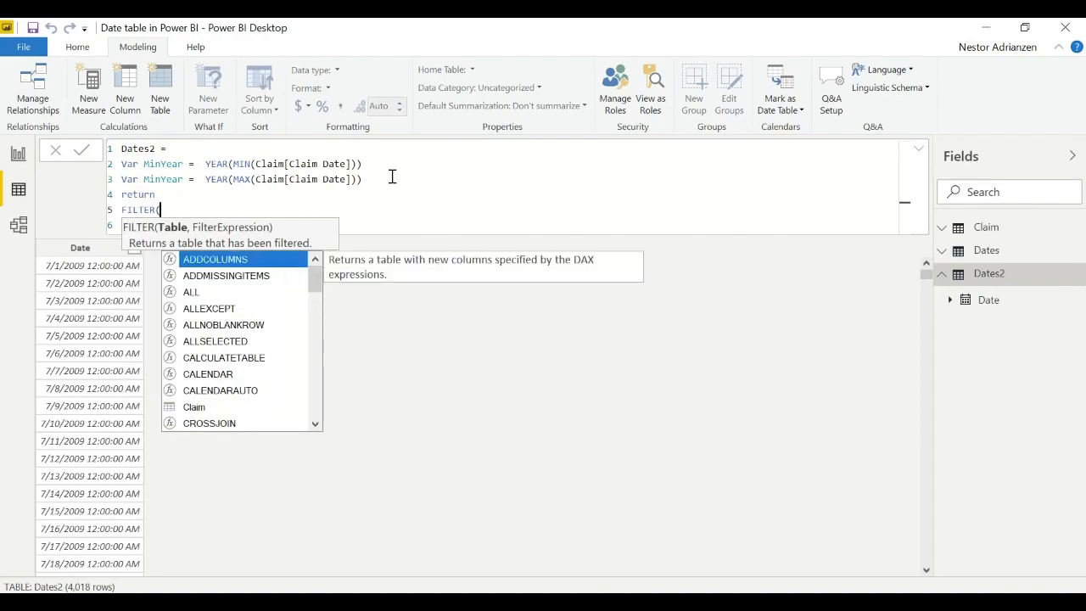
pyautogui.press('Escape')
pyautogui.hotkey('shift', 'Return')
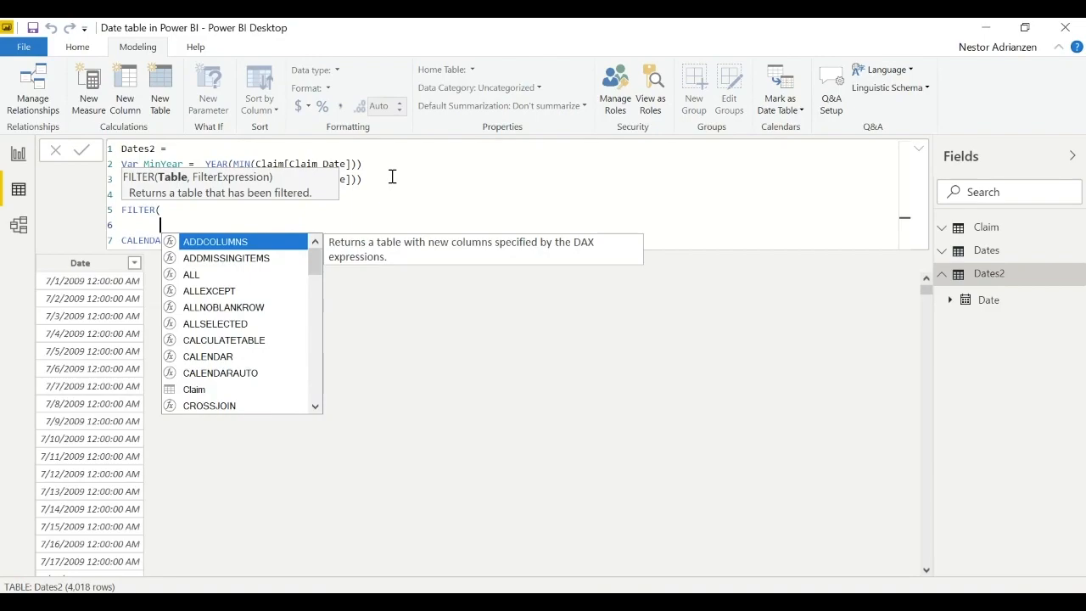
# - Move CALENDARAUTO onto the line inside FILTER, remove its fiscal year-end argument 6 and add a comma after it
pyautogui.doubleClick(127, 239)
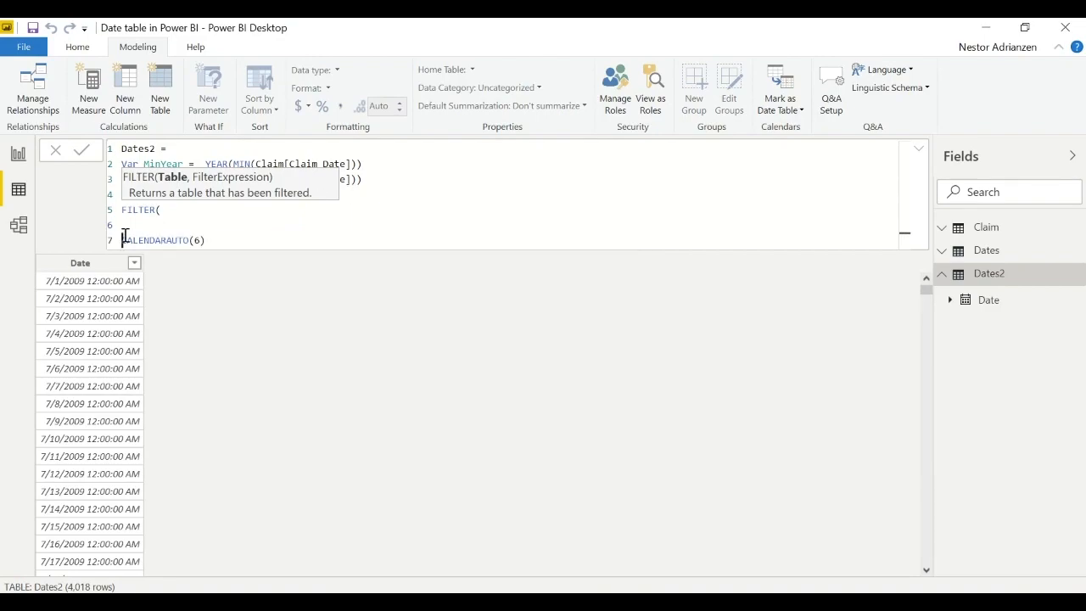
pyautogui.press('BackSpace')
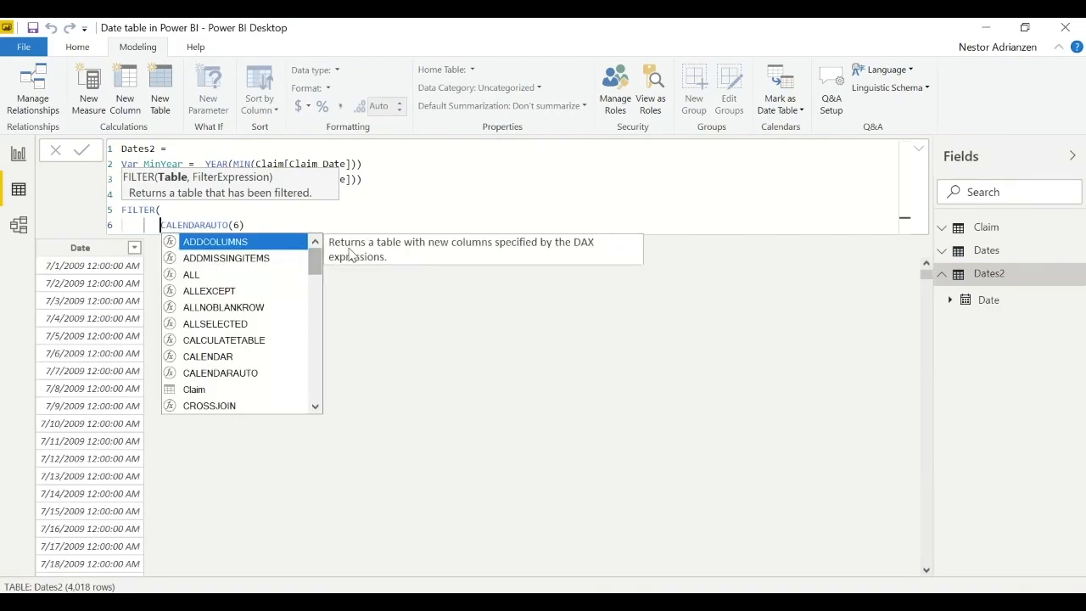
pyautogui.click(239, 222)
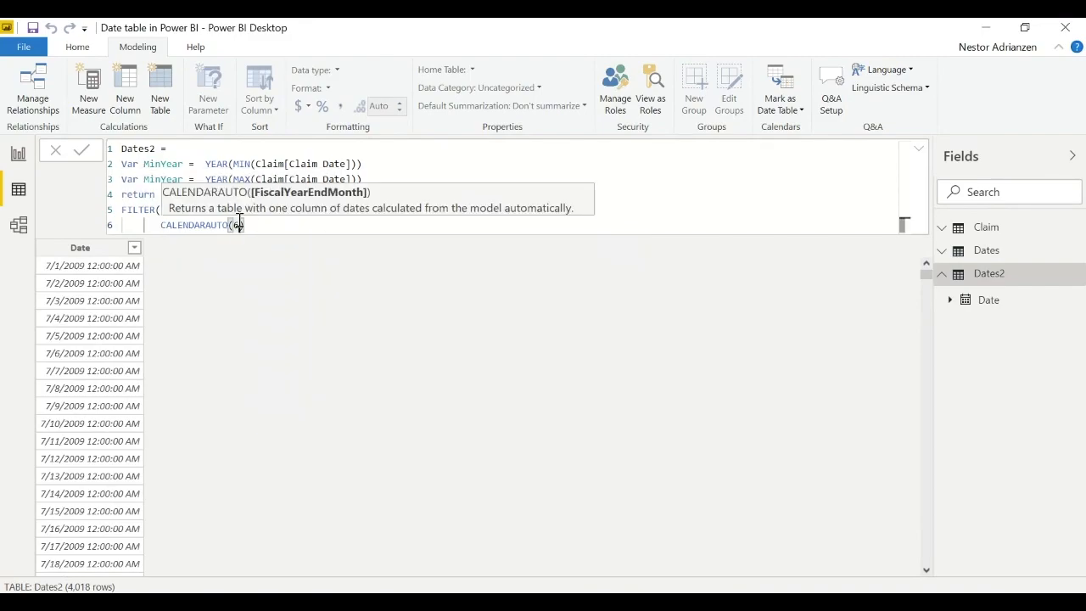
pyautogui.press('BackSpace')
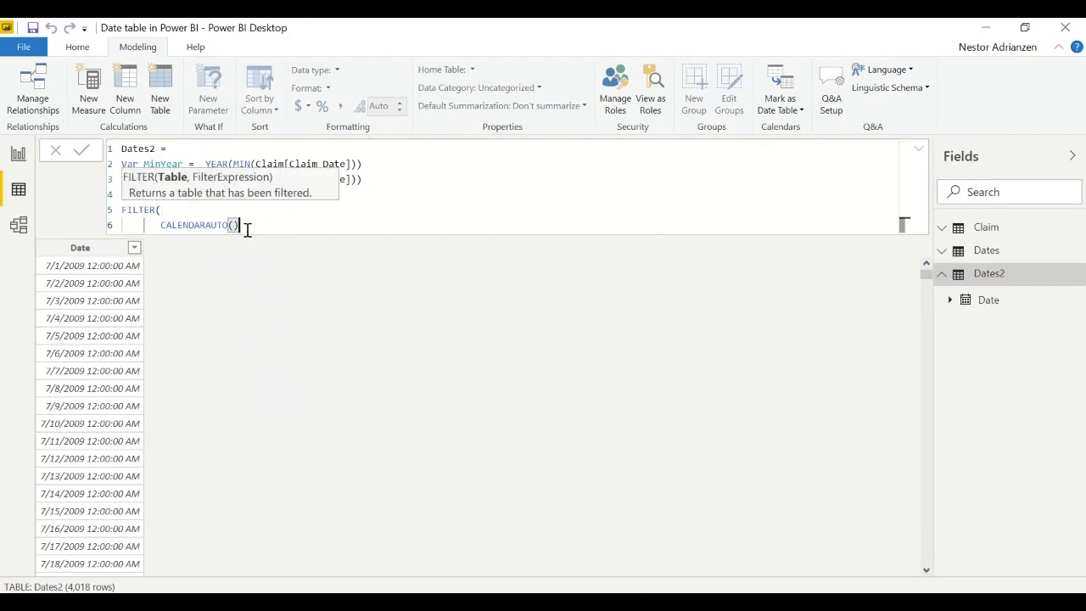
pyautogui.press('End')
pyautogui.write(',')
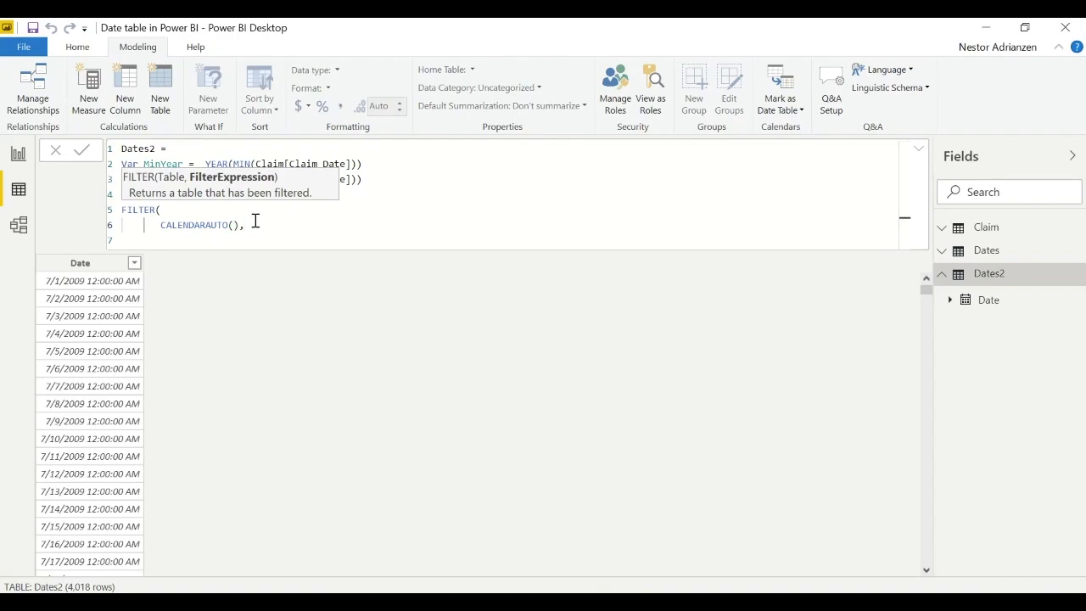
# - Add the filter condition YEAR([Date])>=MinYear && on a new line below CALENDARAUTO()
pyautogui.press('Return')
pyautogui.write('yea')
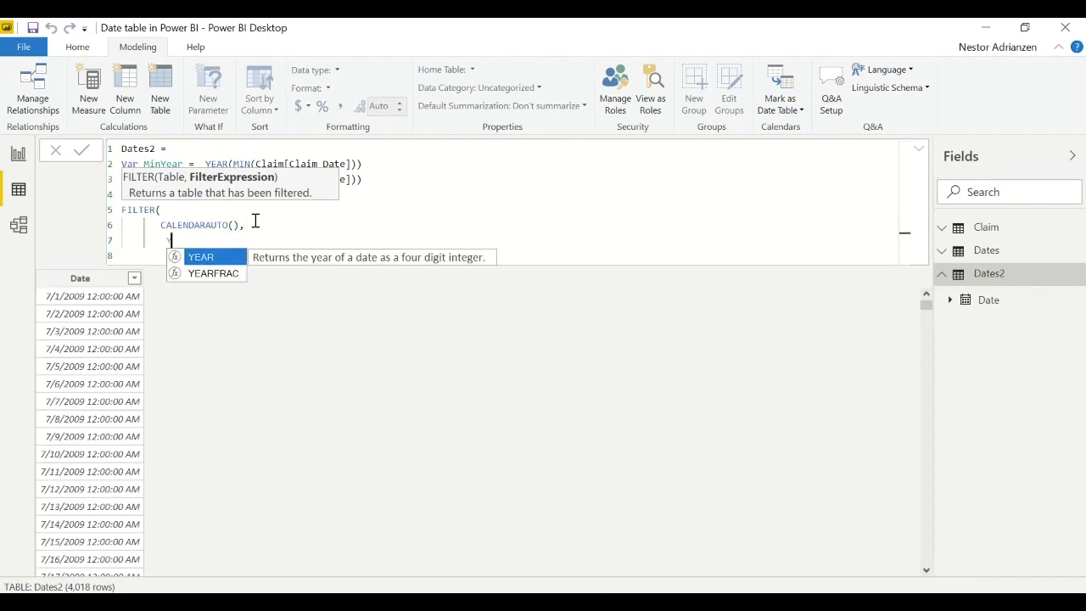
pyautogui.press('Tab')
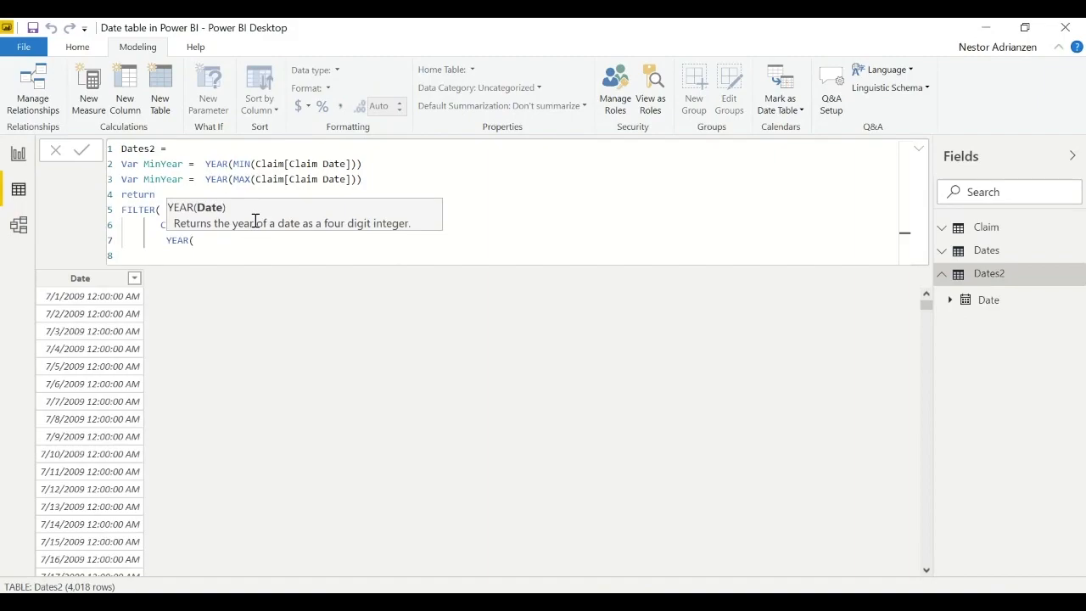
pyautogui.write('[da')
pyautogui.press('Tab')
pyautogui.write(')')
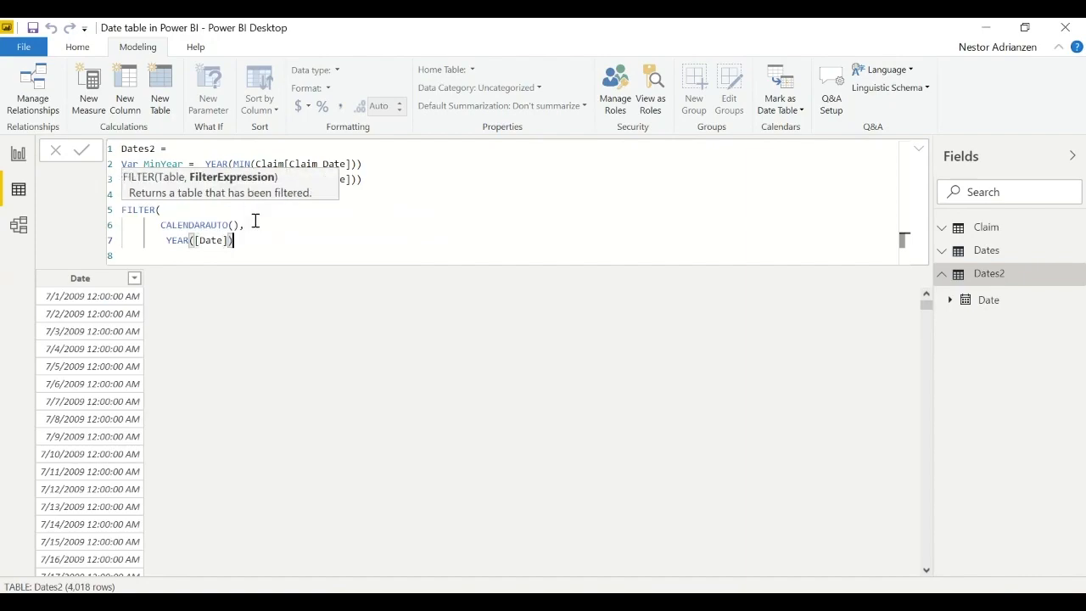
pyautogui.write('>=Mi')
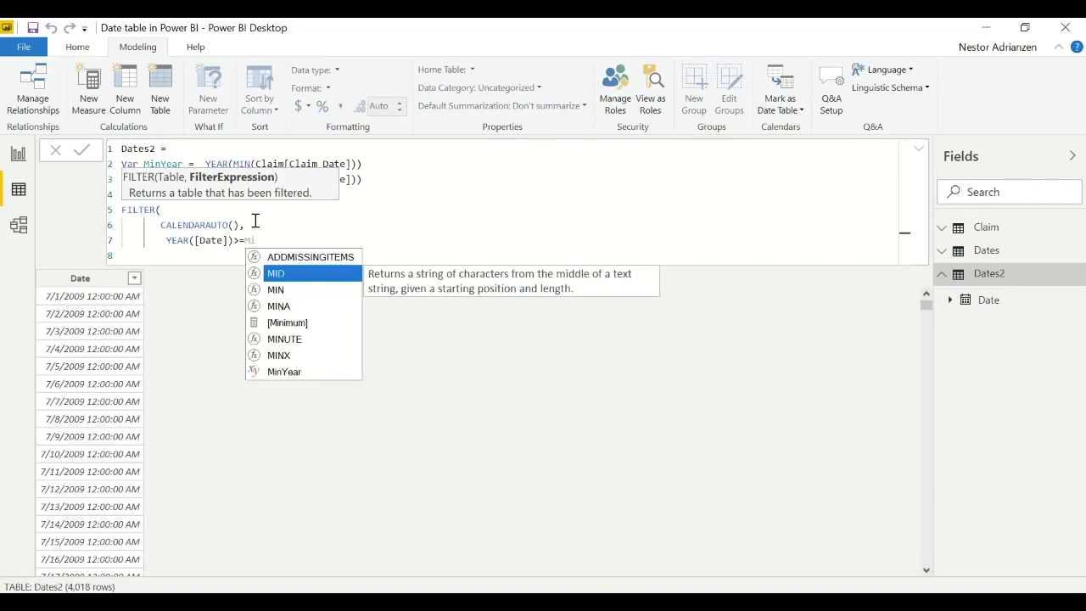
pyautogui.write('nYear &&')
pyautogui.press('alt')
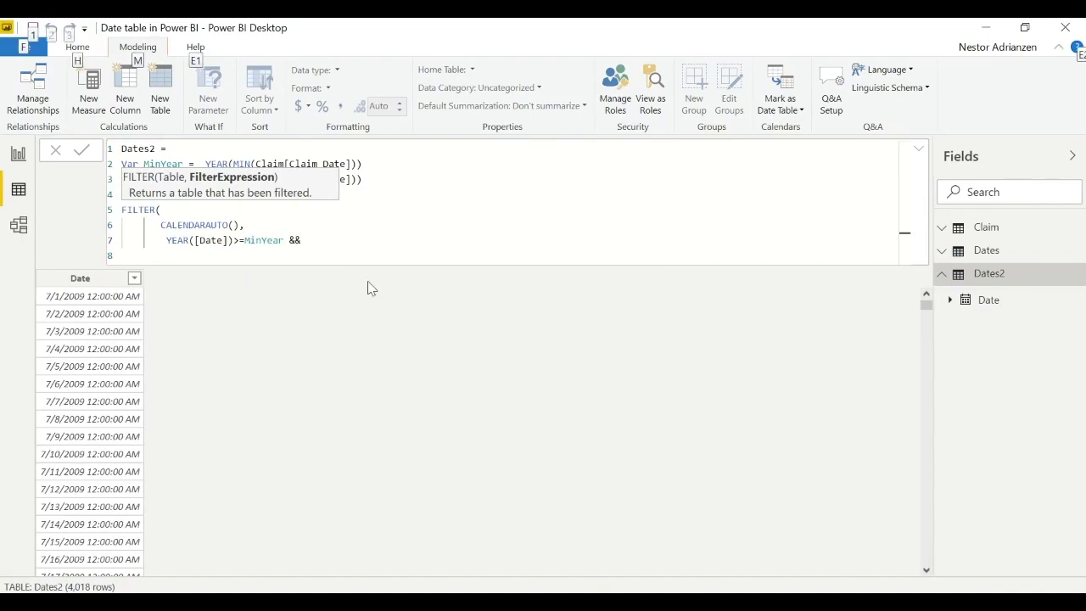
pyautogui.click(307, 240)
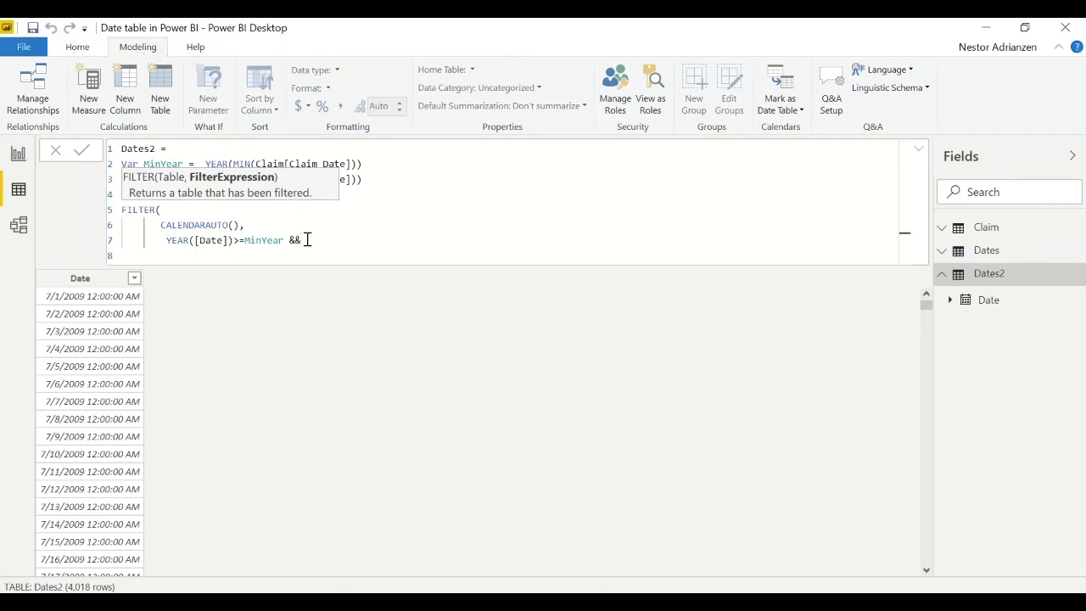
# - Duplicate the YEAR([Date])>=MinYear && condition onto the next line and indent it to match the original
pyautogui.hotkey('shift', 'Return')
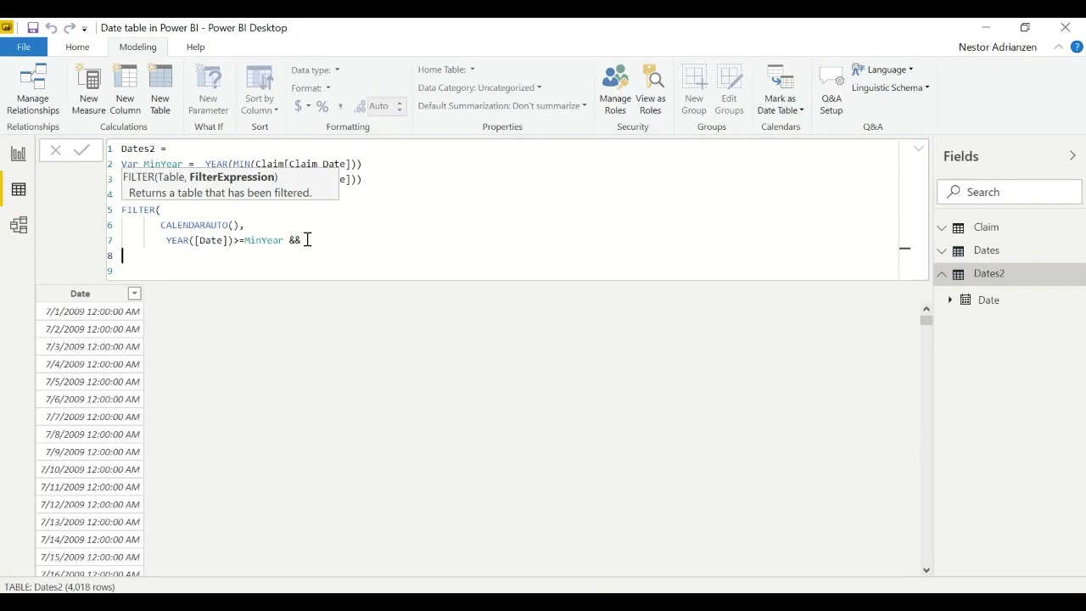
pyautogui.moveTo(316, 240); pyautogui.dragTo(168, 242)
pyautogui.hotkey('ctrl', 'c')
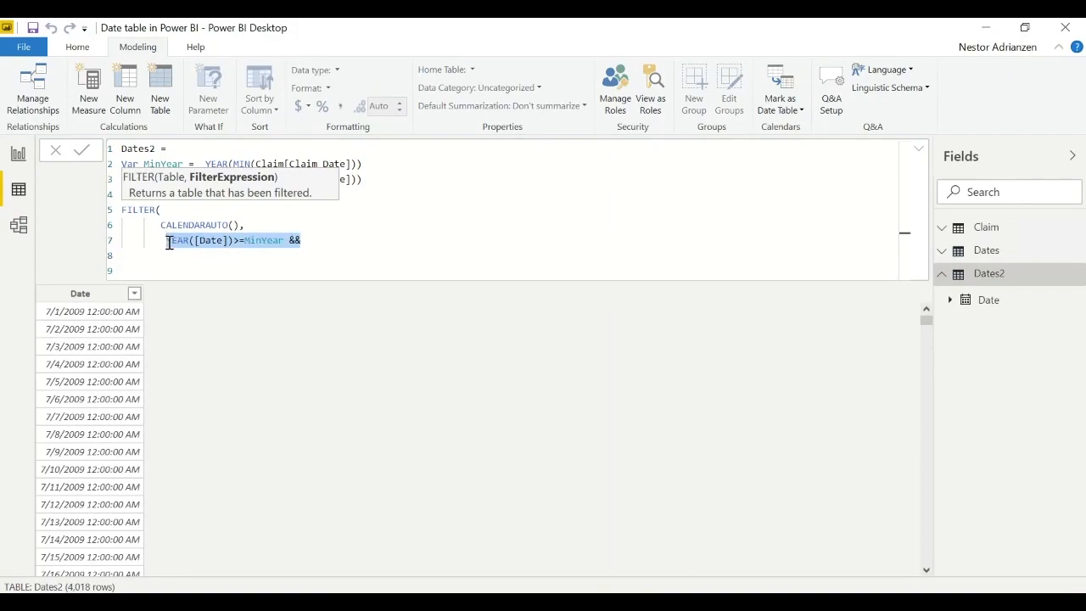
pyautogui.click(181, 256)
pyautogui.hotkey('ctrl', 'v')
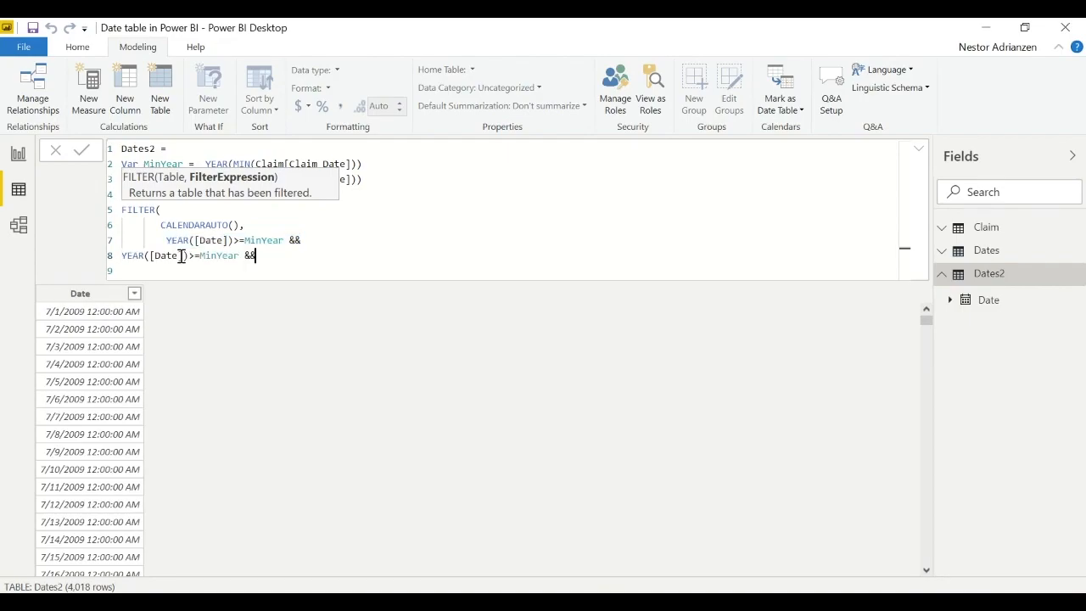
pyautogui.click(124, 256)
pyautogui.press('Tab')
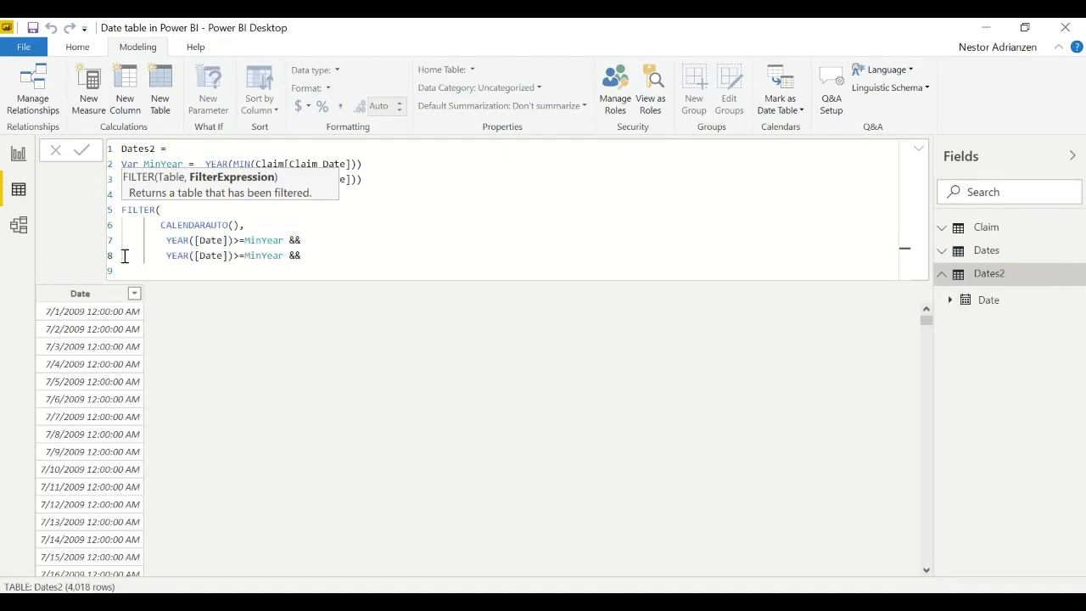
# - Change the duplicated condition's operator to <= and clear its MinYear reference
pyautogui.click(239, 255)
pyautogui.press('BackSpace')
pyautogui.write('<')
pyautogui.doubleClick(260, 256)
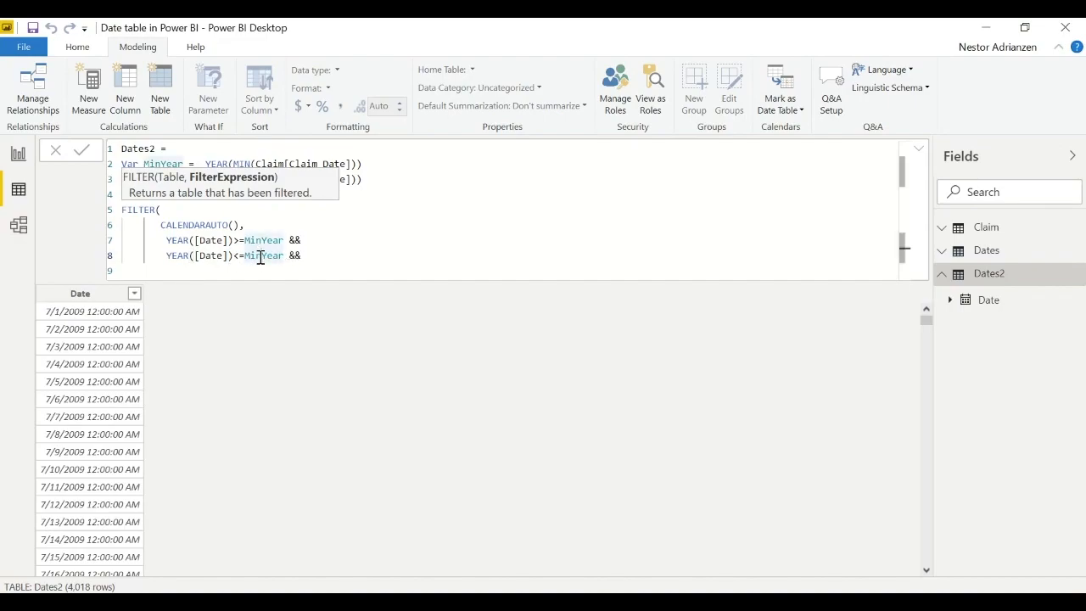
pyautogui.press('BackSpace')
pyautogui.press('BackSpace')
pyautogui.write('a')
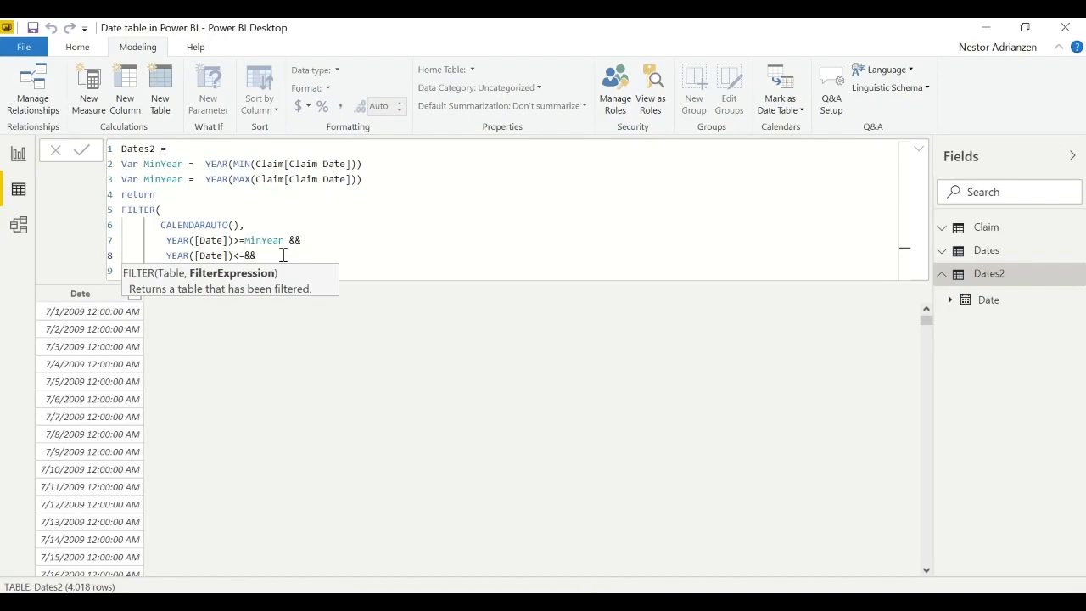
pyautogui.write('M')
pyautogui.press('Escape')
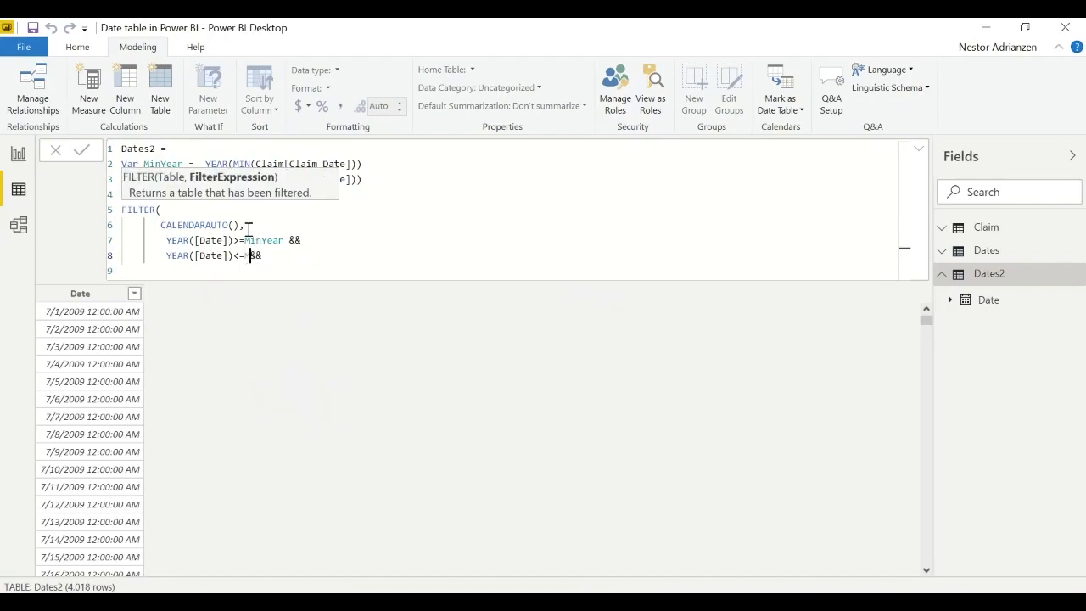
# - Rename the second variable, the one using MAX(Claim[Claim Date]), to MaxYear
pyautogui.click(397, 194)
pyautogui.click(157, 179)
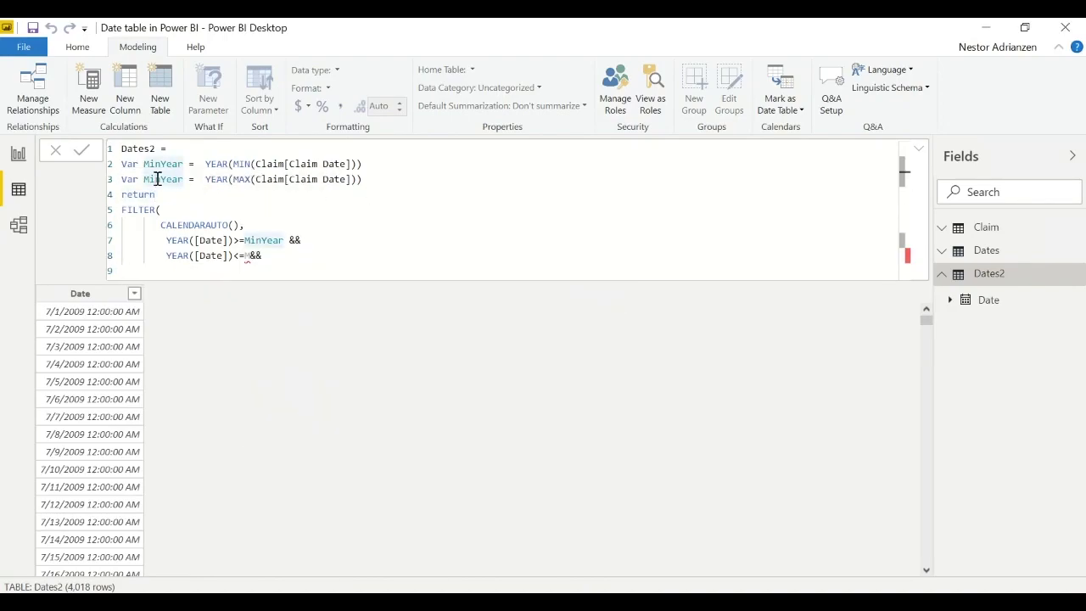
pyautogui.press('BackSpace')
pyautogui.press('BackSpace')
pyautogui.write('ax')
# - Complete the second filter condition as YEAR([Date])<=MaxYear, removing the leftover M and the trailing &&
pyautogui.click(246, 255)
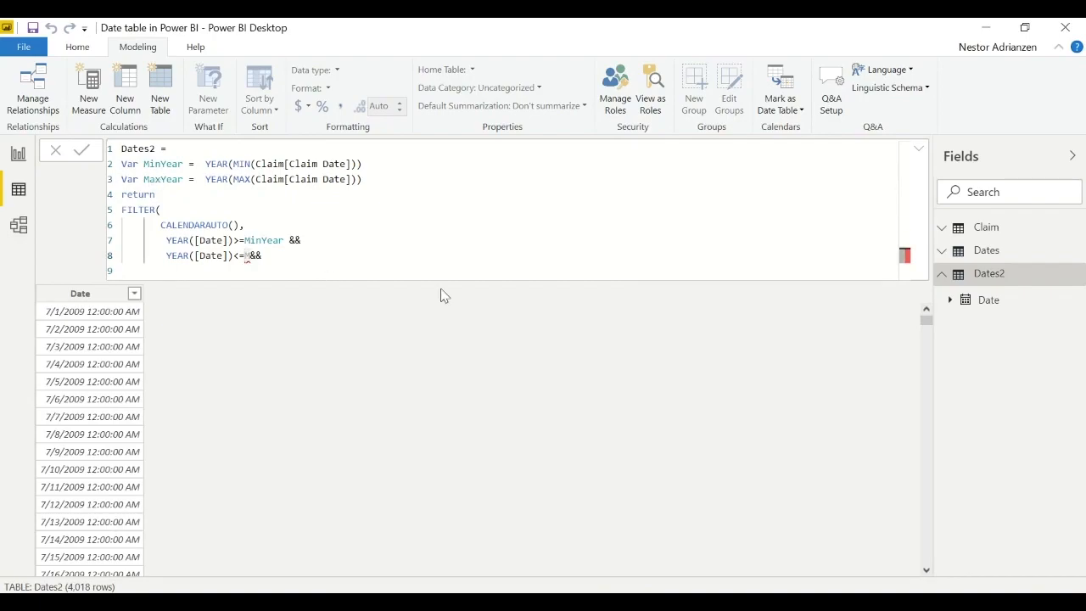
pyautogui.write('Max')
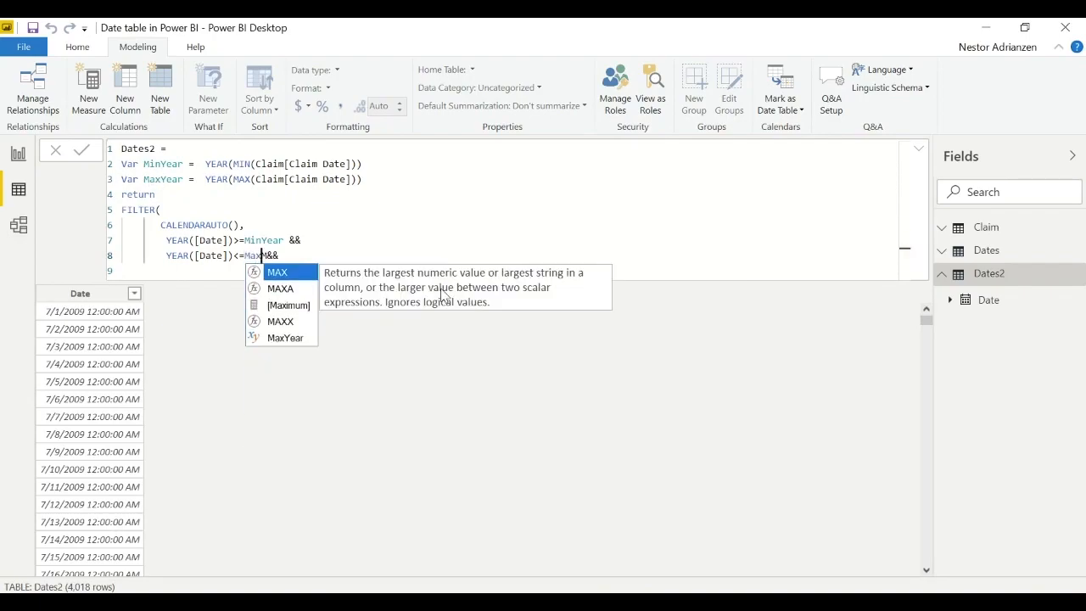
pyautogui.press('Down')
pyautogui.press('Down')
pyautogui.press('Down')
pyautogui.press('Down')
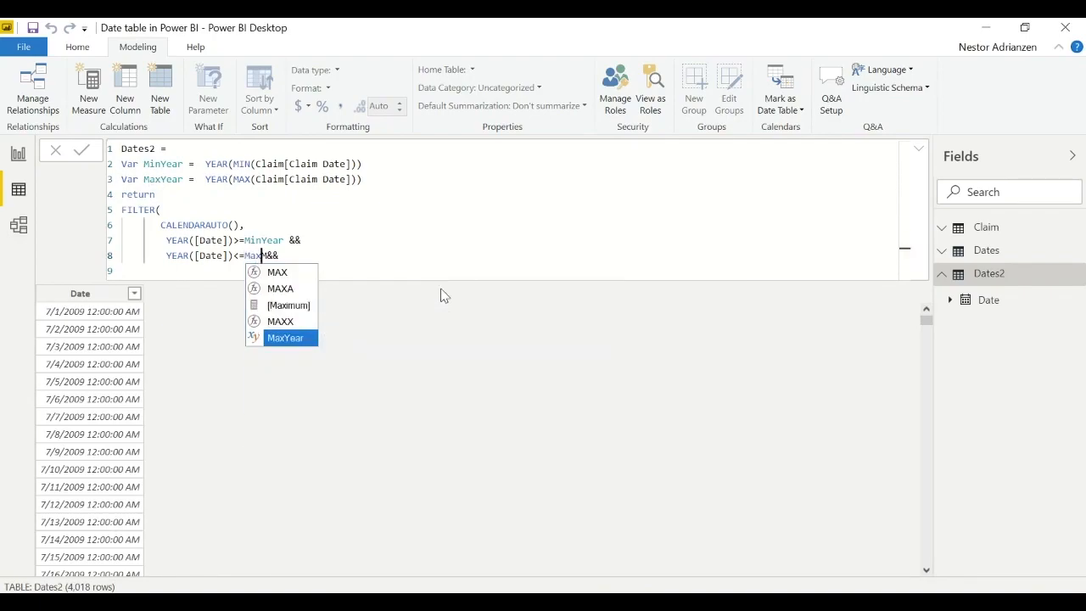
pyautogui.press('Tab')
pyautogui.press('Escape')
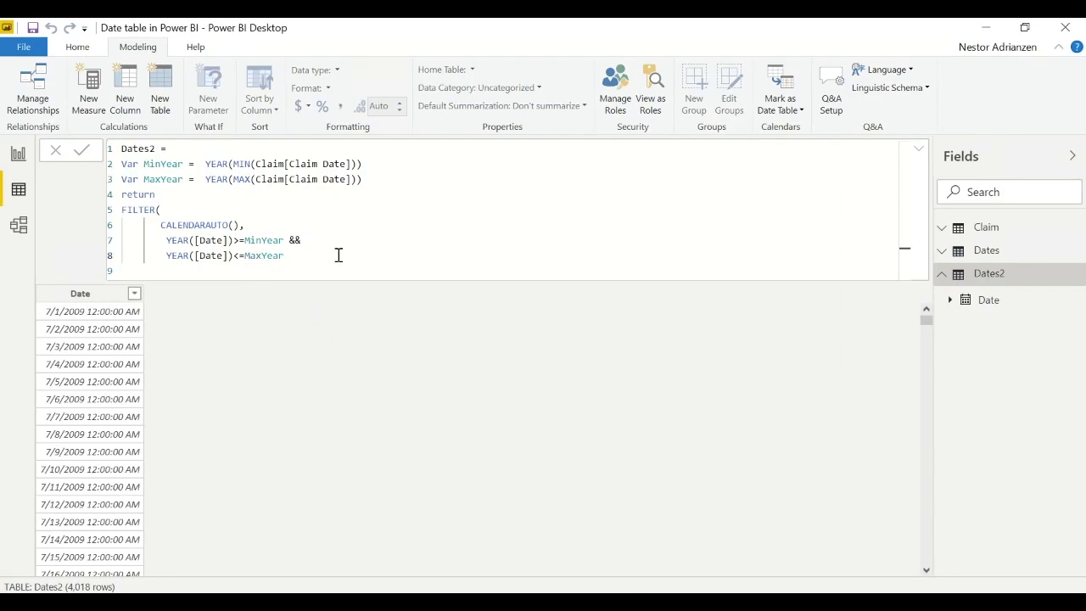
# - Close the FILTER function on its own line and add a comma after the closing parenthesis
pyautogui.hotkey('shift', 'Return')
pyautogui.write(')')
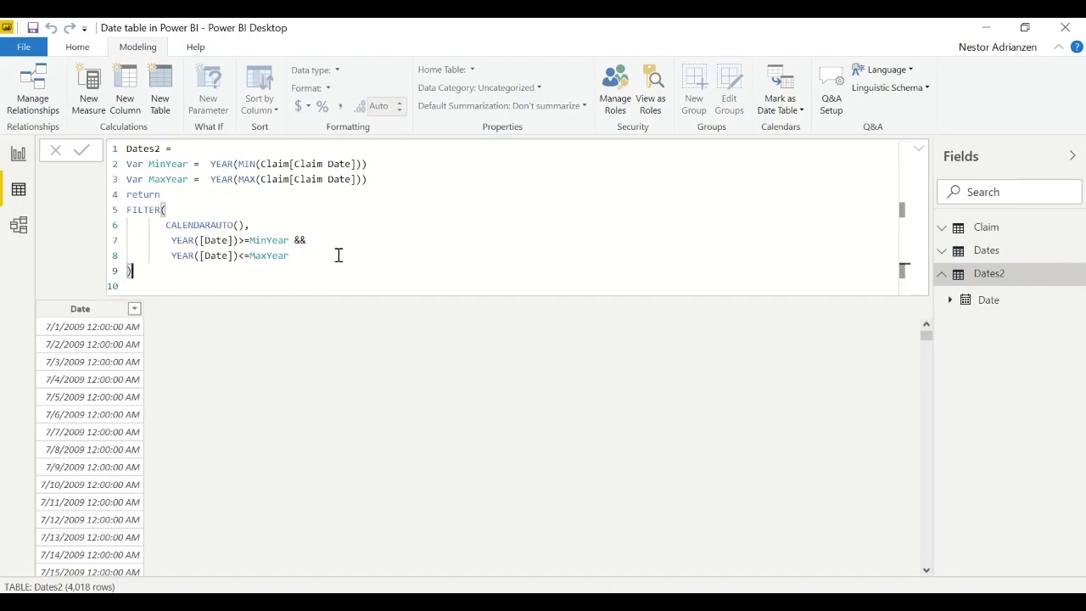
pyautogui.write(',')
# - Copy the "Year" through "Report Date" column definitions from the Dates formula and paste them, indented, below FILTER in the Dates2 formula
pyautogui.click(987, 253)
pyautogui.click(217, 226)
pyautogui.keyDown('shift'); pyautogui.click(445, 349); pyautogui.keyUp('shift')
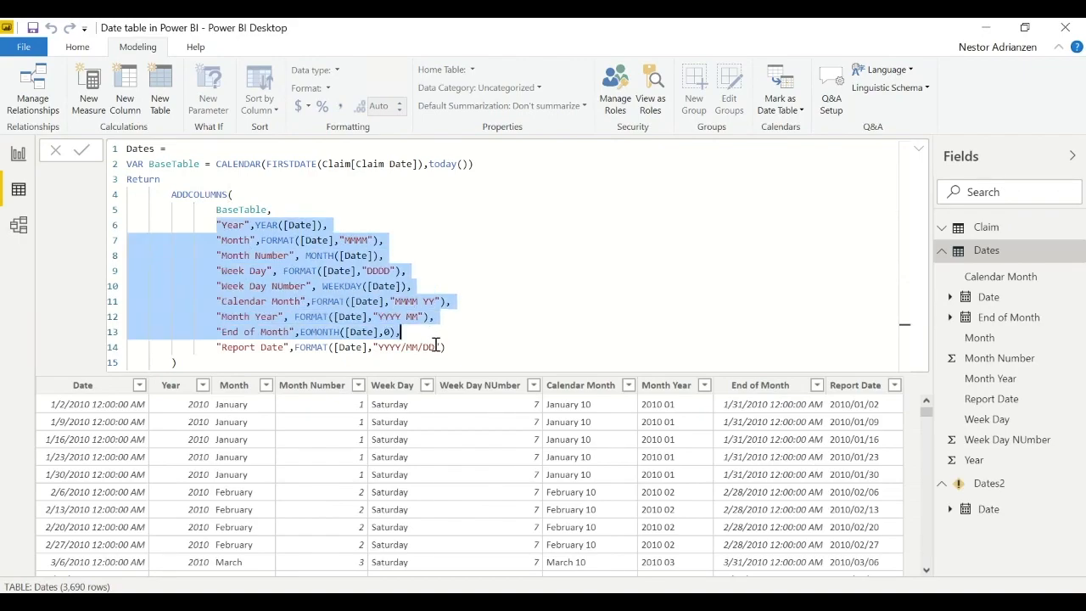
pyautogui.click(943, 255)
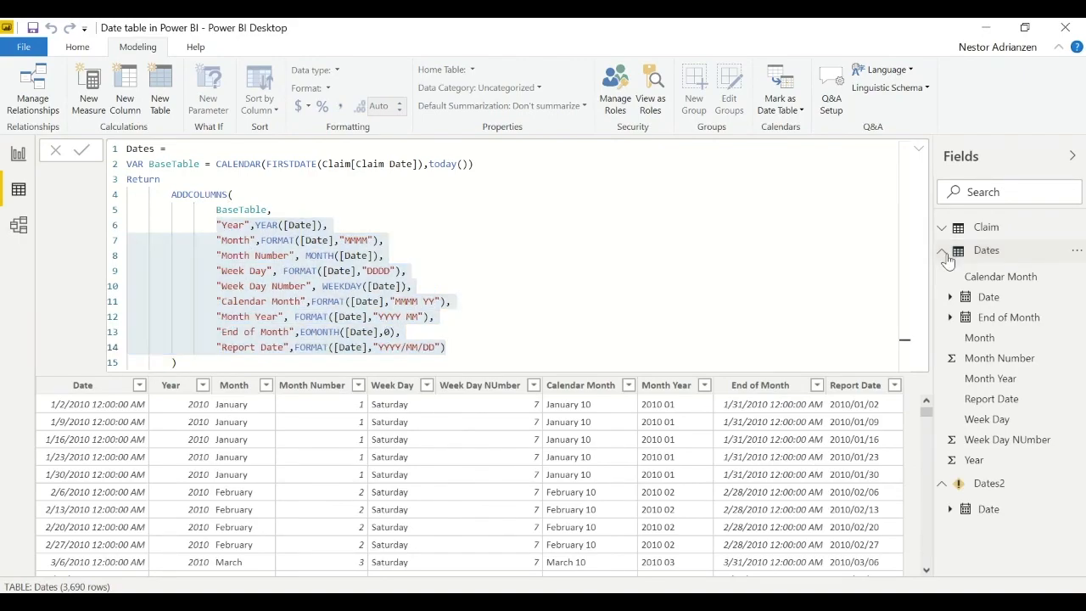
pyautogui.click(942, 252)
pyautogui.click(940, 272)
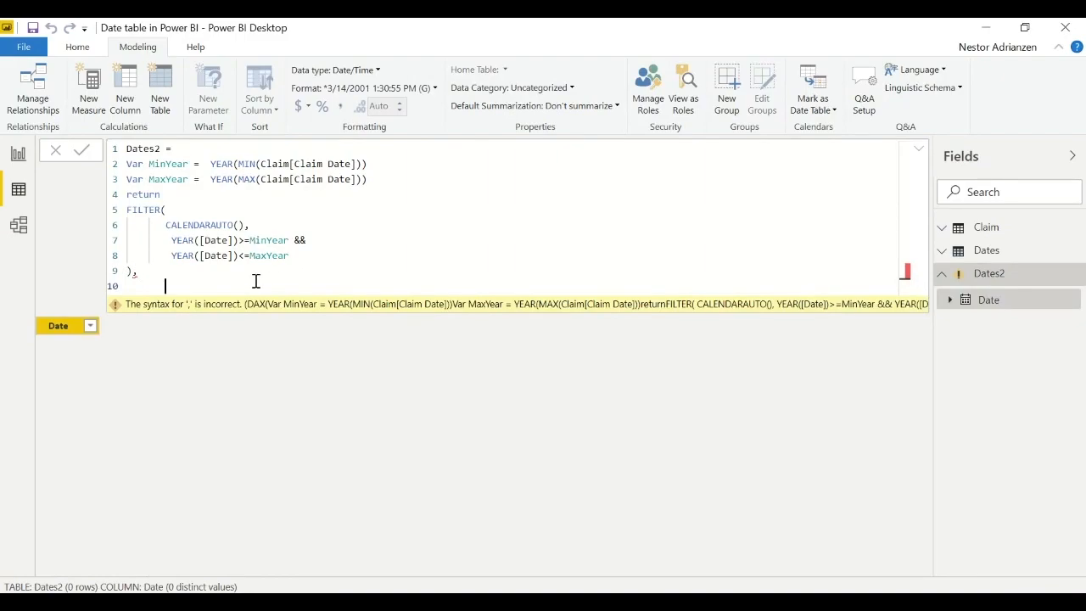
pyautogui.click(167, 287)
pyautogui.write('"Year",YEAR([Date]), "Month",FORMAT([Date],"MMMM"), "Month Number", MONTH([Date]), "Week Day", FORMAT([Date],"DDDD"), "Week Day Number", WEEKDAY([Date]), "Calendar Month",FORMAT([Date],"MMMM YY"), "Month Year", FORMAT([Date],"YYYY MM"), "End of Month",EOMONTH([Date],0), "Report Date",FORMAT([Date],"YYYY/MM/DD")')
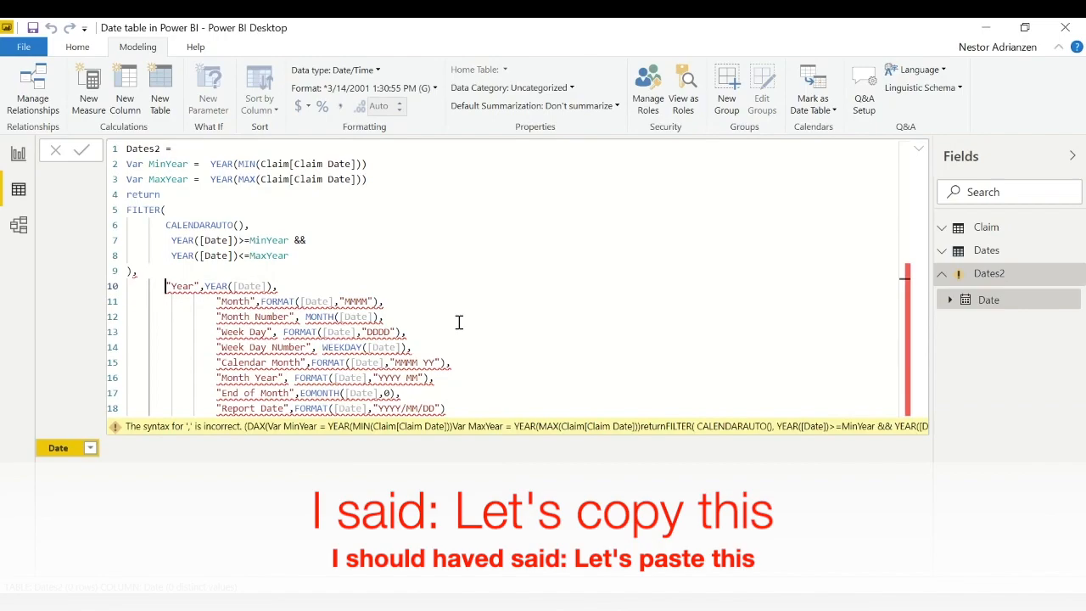
pyautogui.press('Tab')
pyautogui.press('Tab')
pyautogui.hotkey('ctrl', 'End')
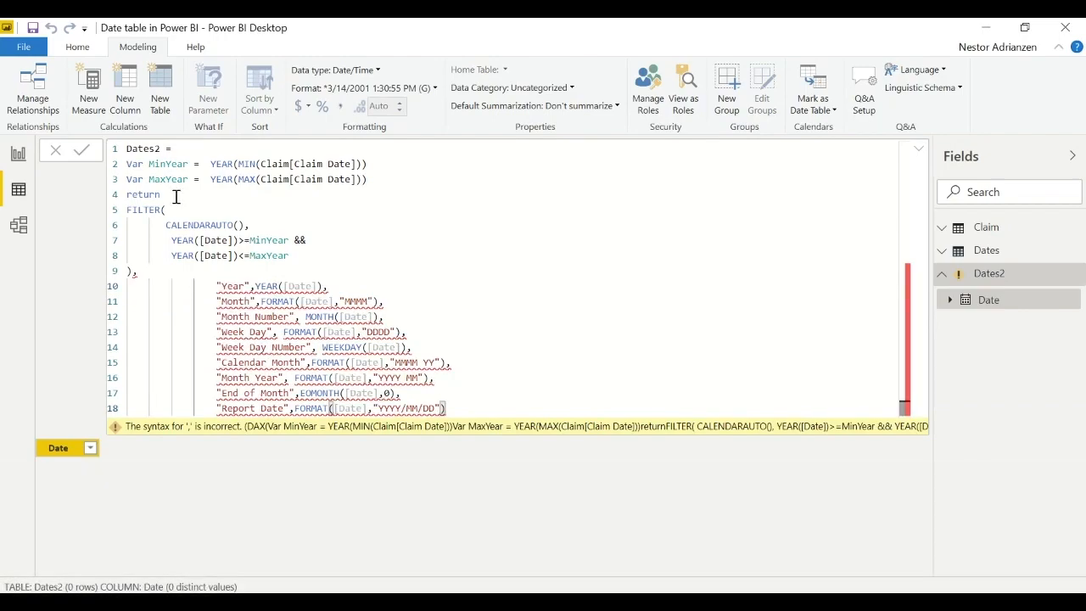
# - Open an ADDCOLUMNS function on a new line between return and FILTER in the Dates2 formula
pyautogui.click(176, 197)
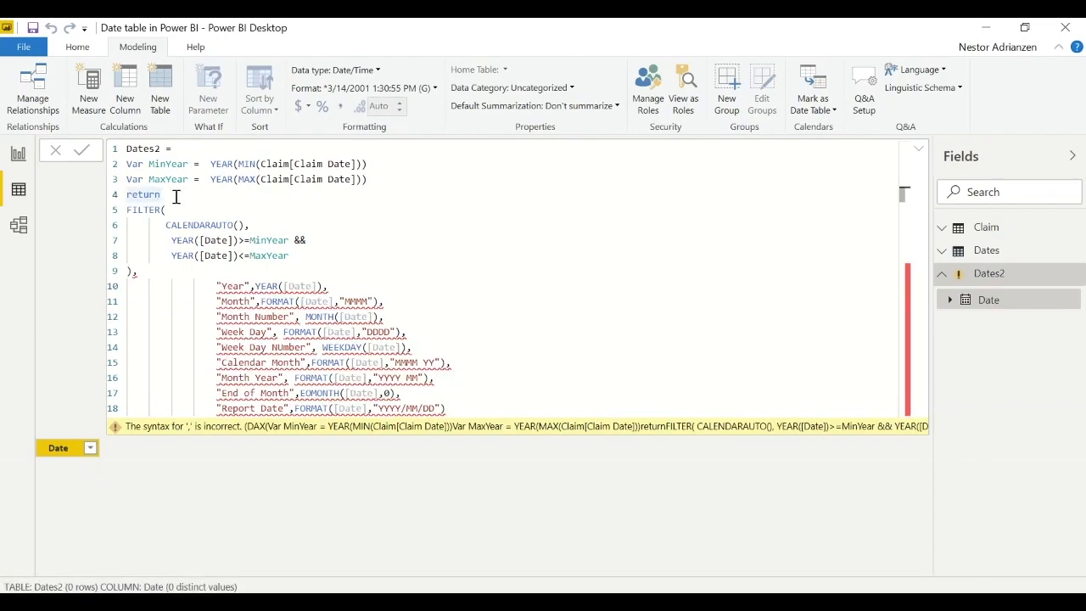
pyautogui.press('alt')
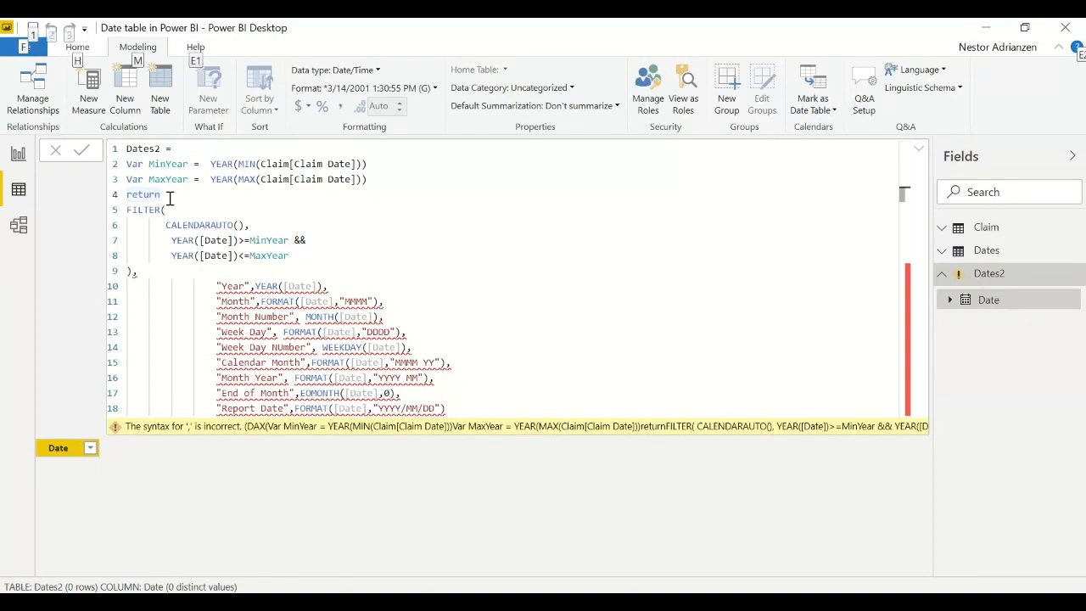
pyautogui.press('Escape')
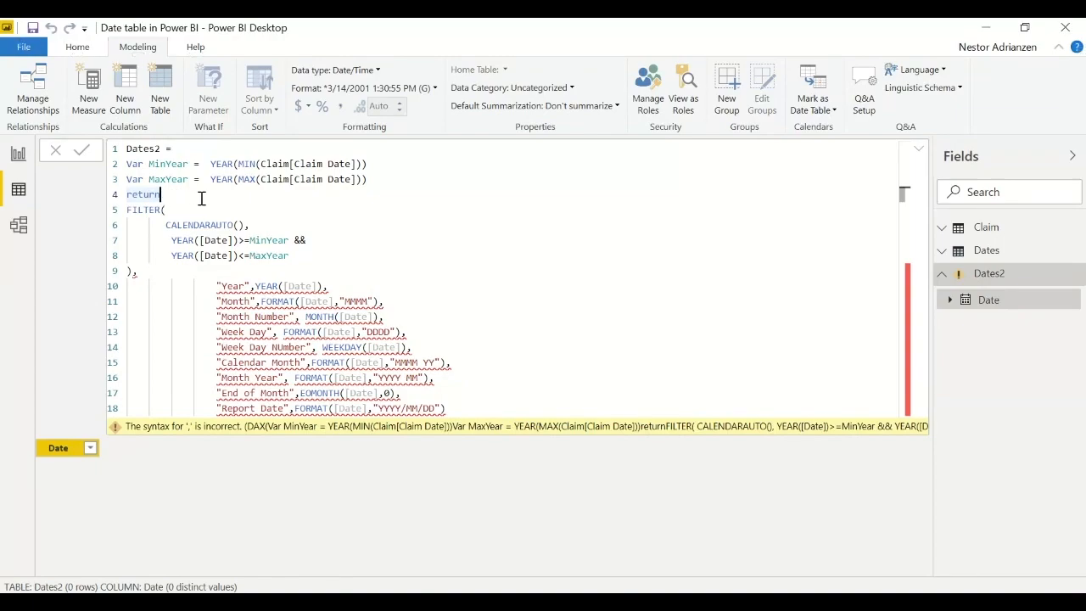
pyautogui.hotkey('shift', 'Return')
pyautogui.write('add')
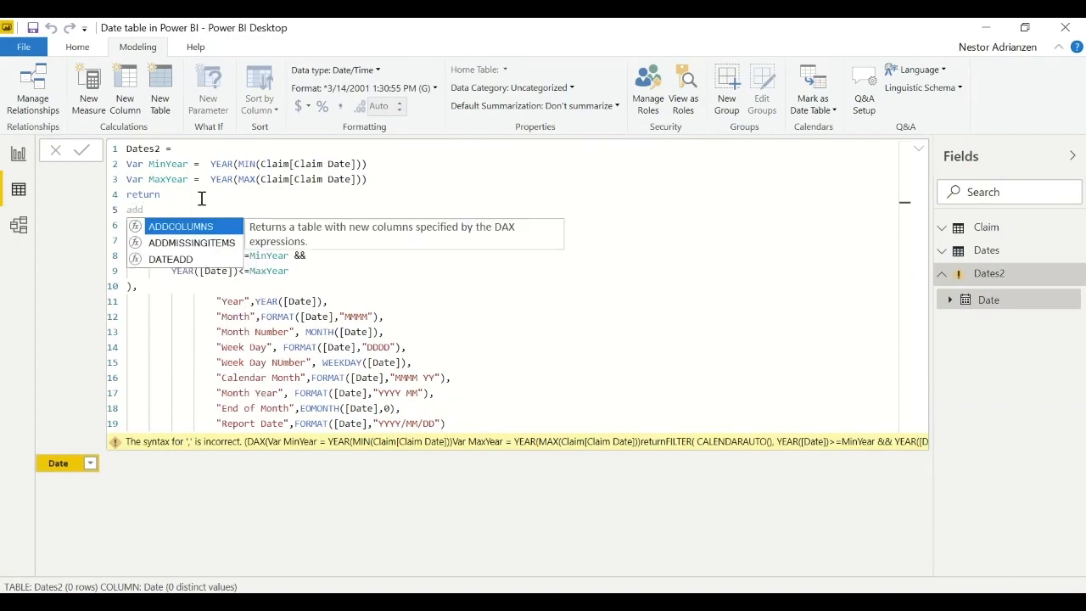
pyautogui.press('Tab')
pyautogui.write('(')
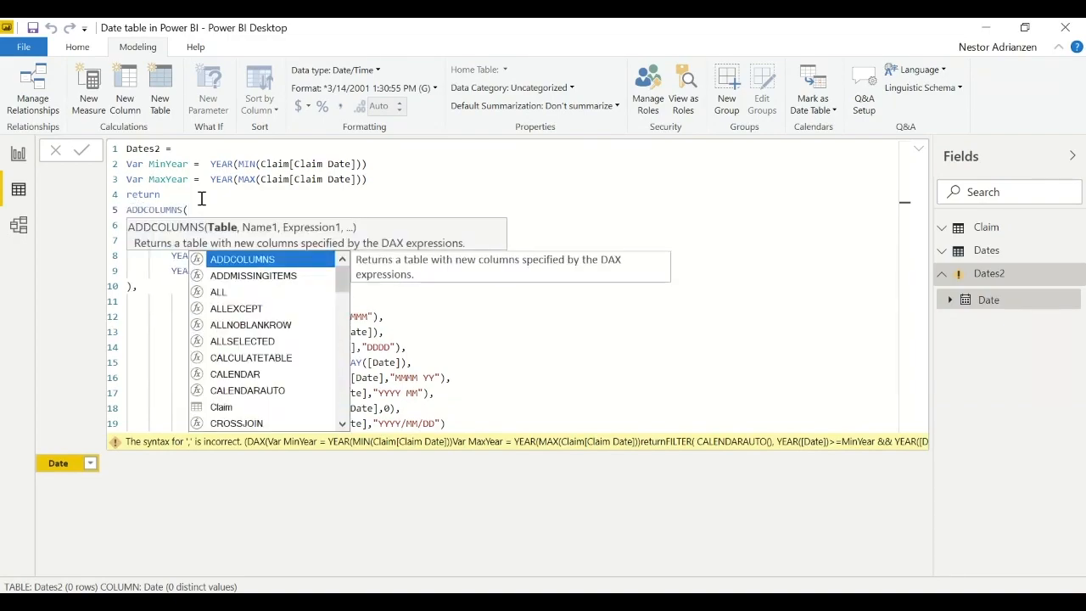
pyautogui.click(500, 426)
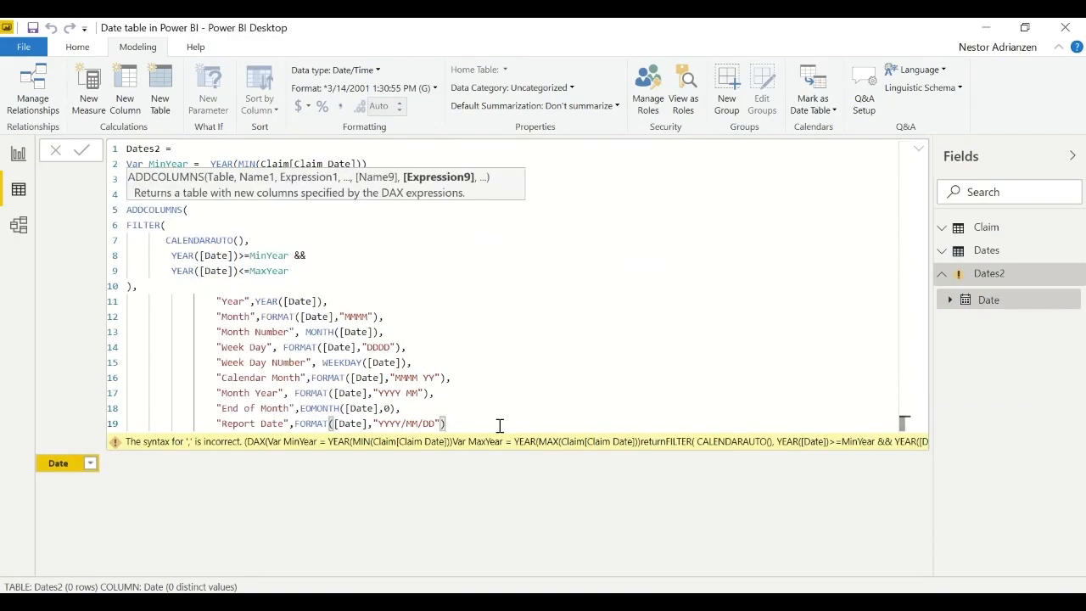
# - Close the ADDCOLUMNS function with a parenthesis on a new line, commit the Dates2 formula, and review the table against its formula
pyautogui.press('Return')
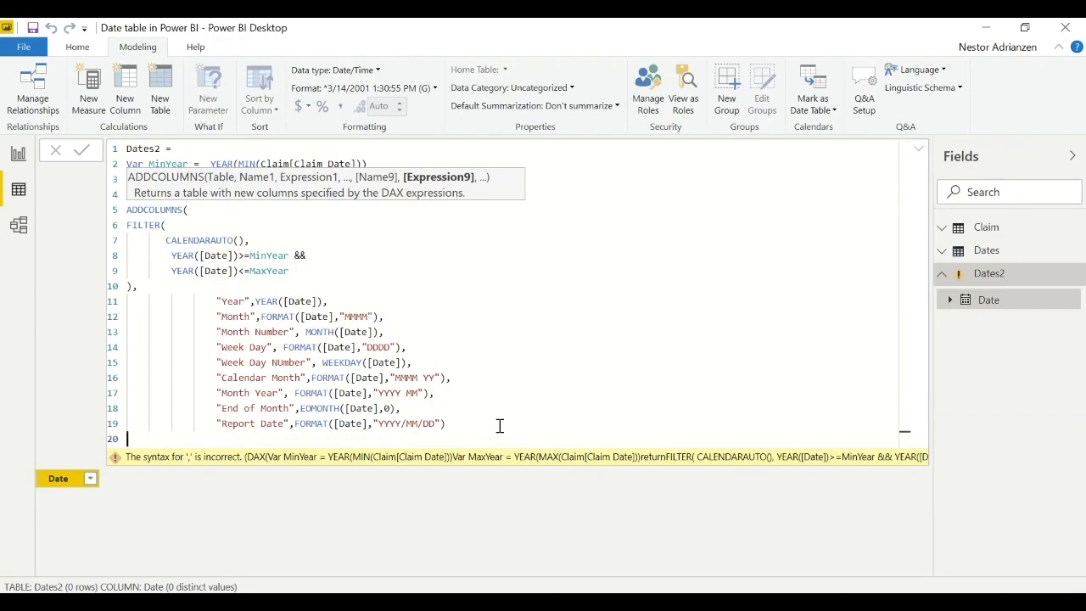
pyautogui.write(')')
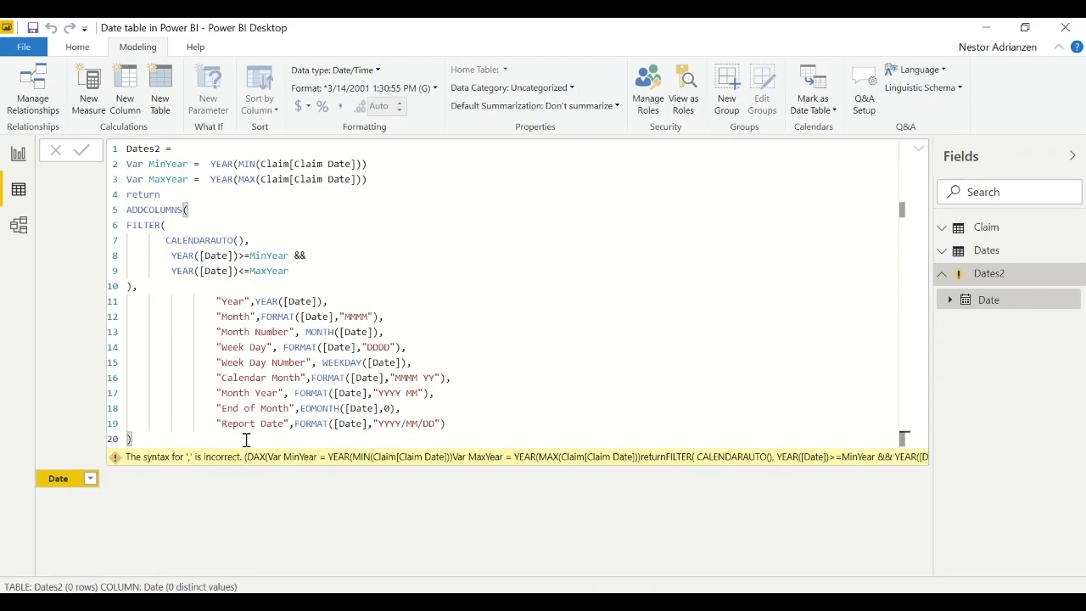
pyautogui.click(83, 152)
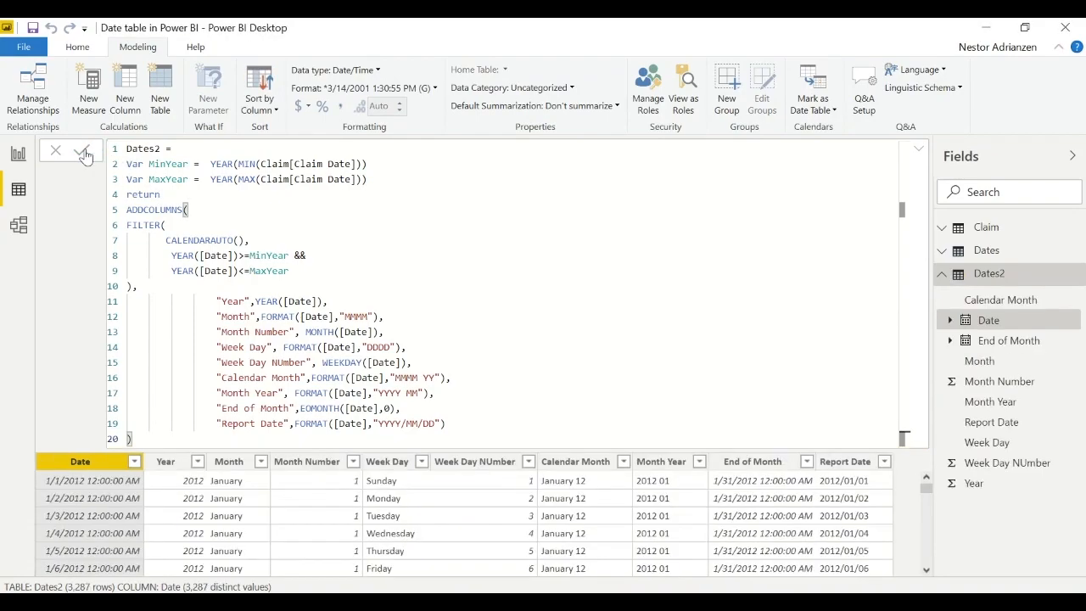
pyautogui.click(919, 151)
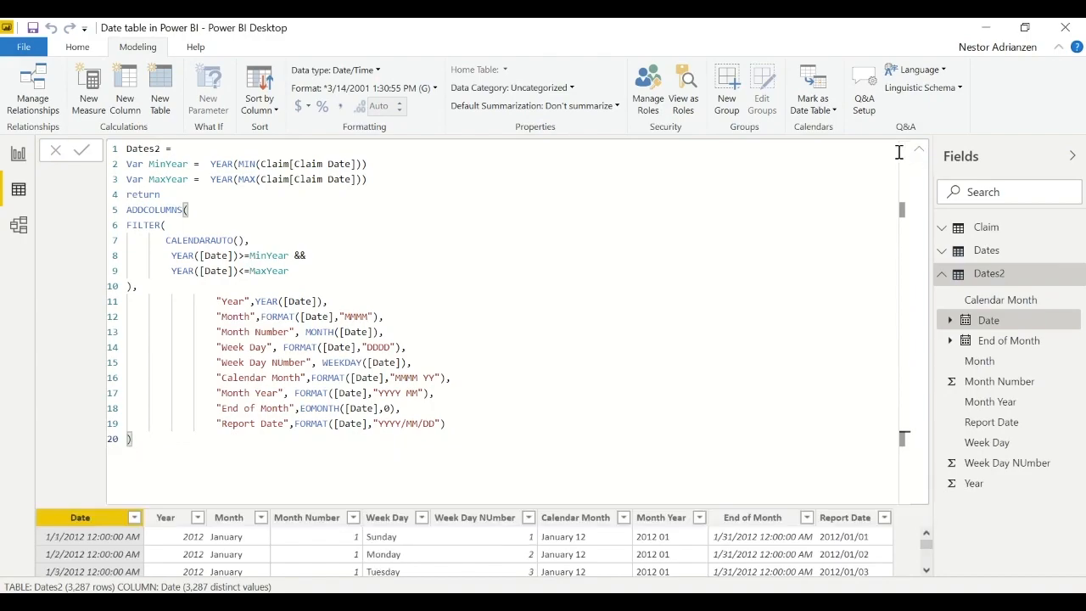
pyautogui.click(918, 158)
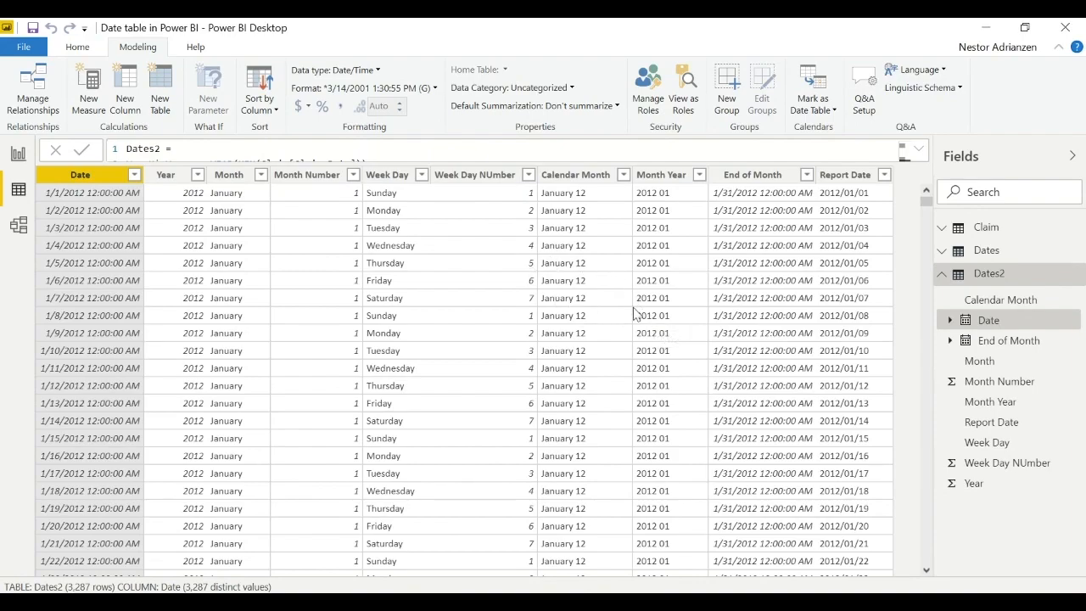
pyautogui.click(922, 153)
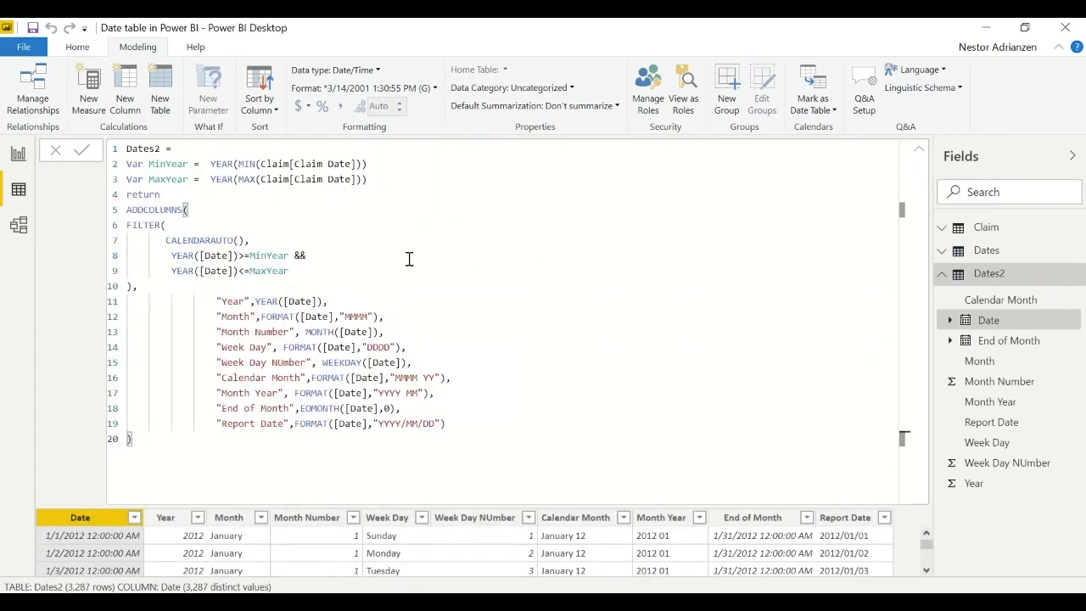
pyautogui.moveTo(164, 240); pyautogui.dragTo(238, 241)
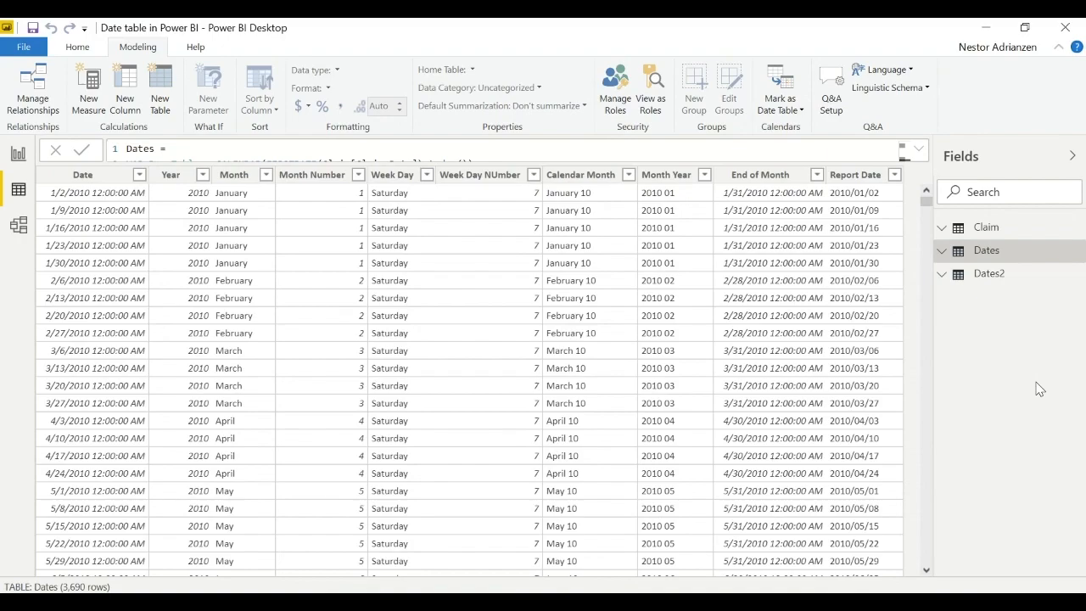
# - Mark the Dates table as a date table, using Date as its date column
pyautogui.click(985, 252)
pyautogui.click(988, 254)
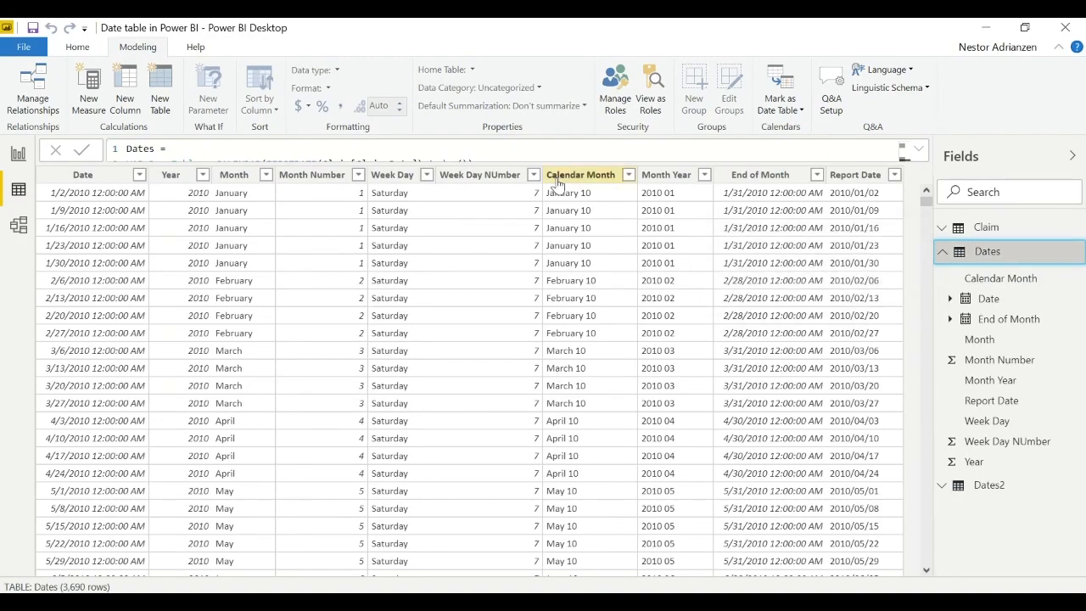
pyautogui.click(790, 108)
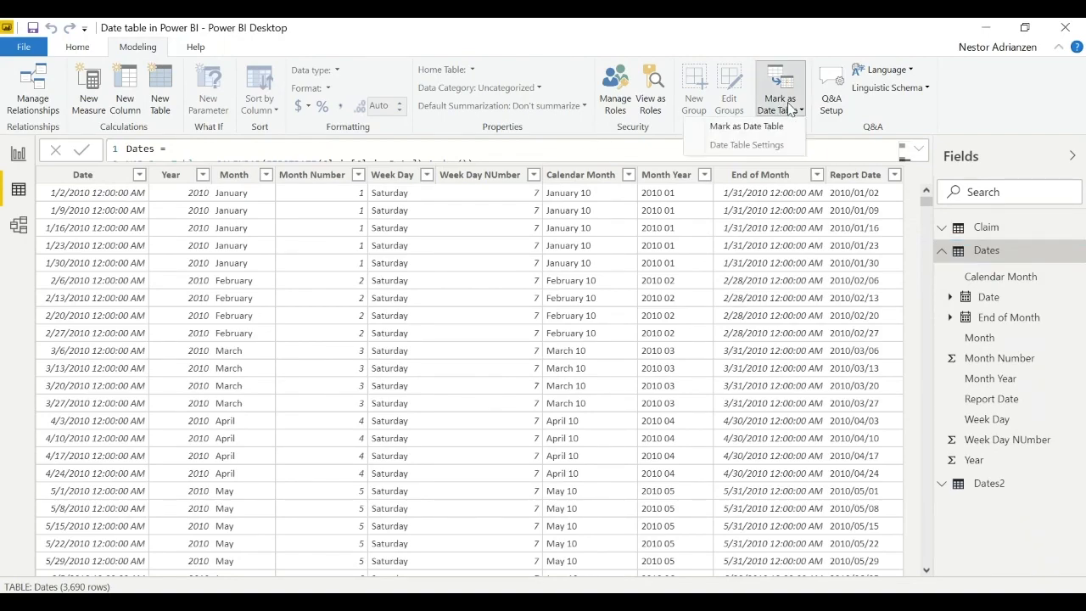
pyautogui.click(761, 127)
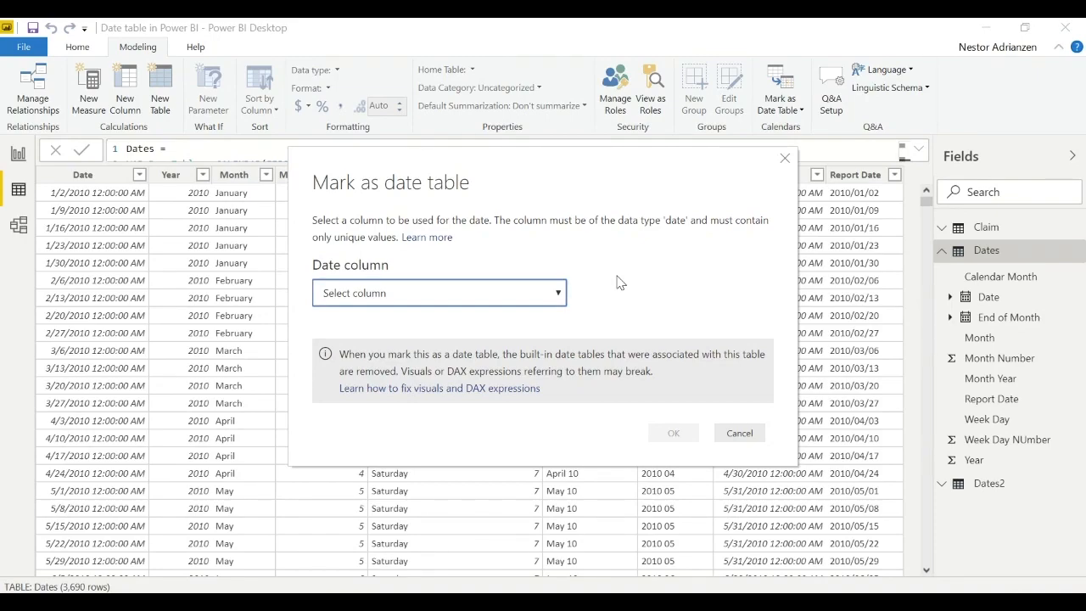
pyautogui.click(558, 294)
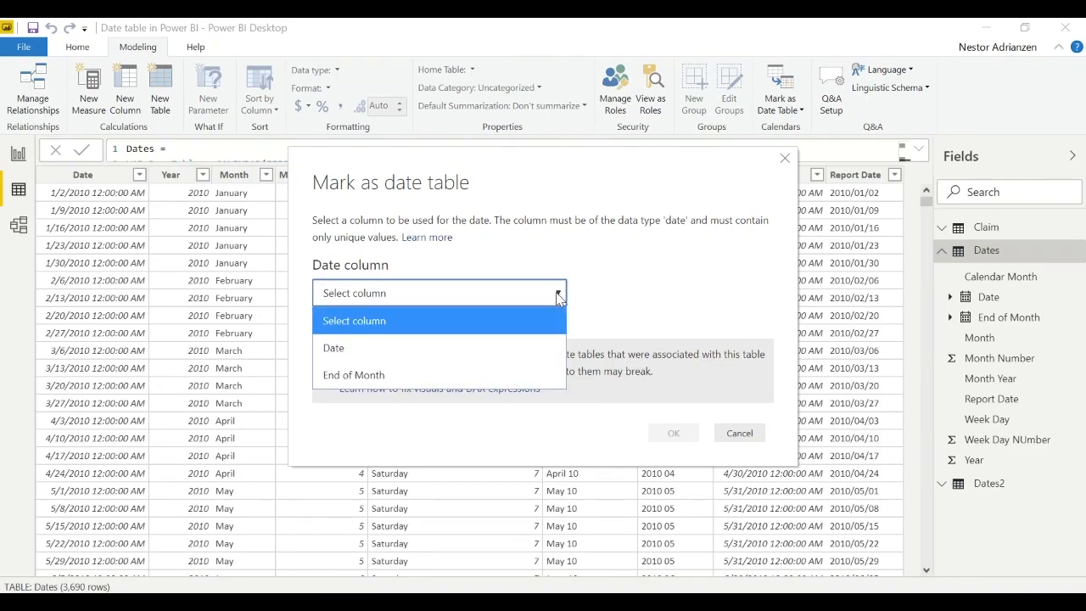
pyautogui.click(450, 352)
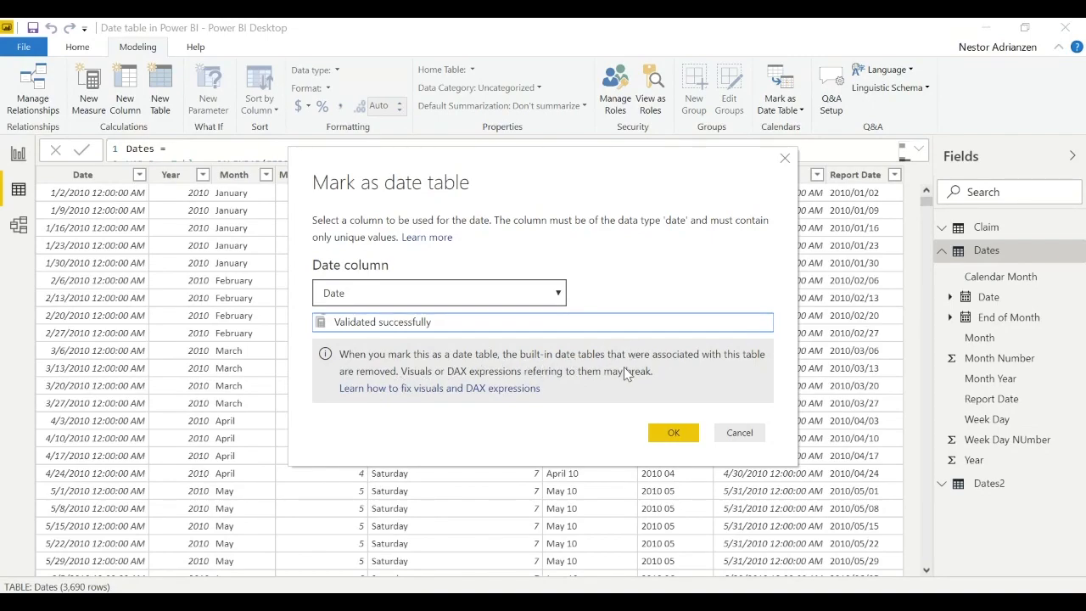
pyautogui.click(673, 433)
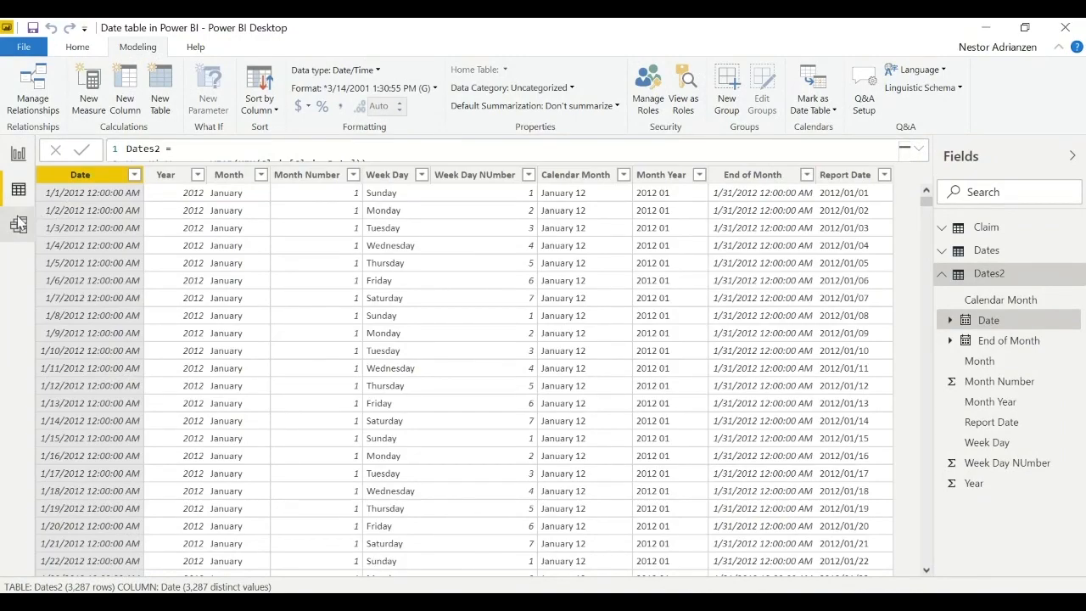
# - Set the Claim table's Claim Date column to the Date/Time data type with the 3/14/2001 1:30:55 PM (M/d/yyyy h:mm:ss tt) format
pyautogui.click(19, 224)
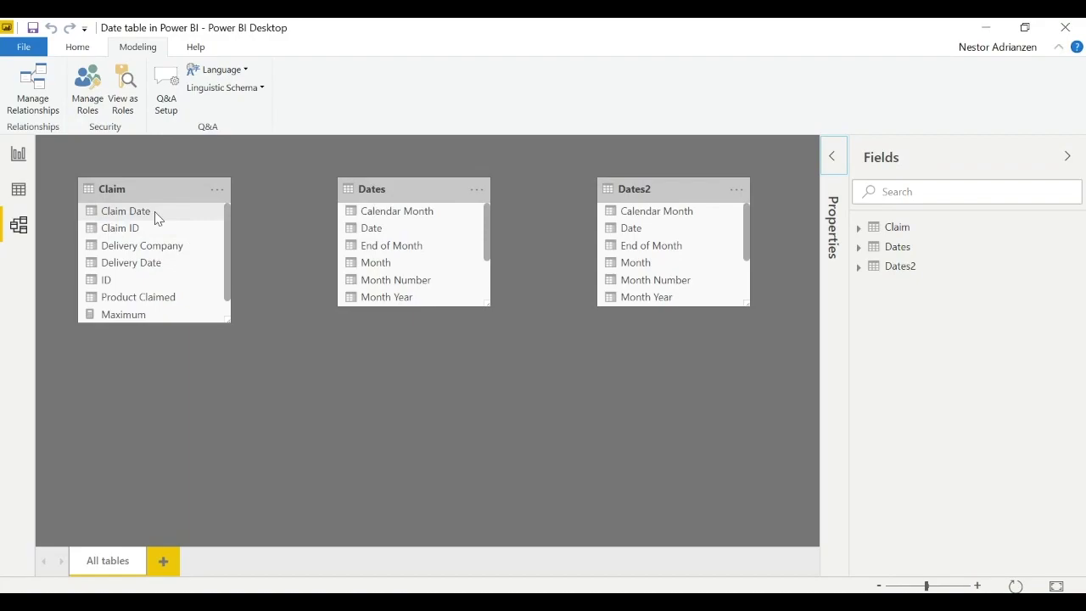
pyautogui.click(26, 195)
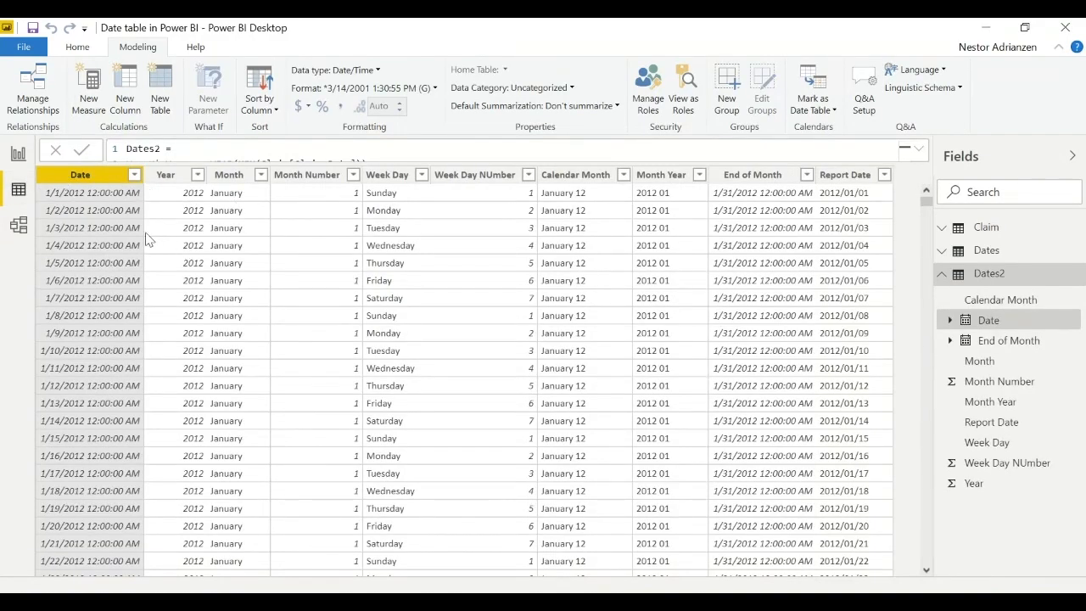
pyautogui.click(984, 274)
pyautogui.click(986, 227)
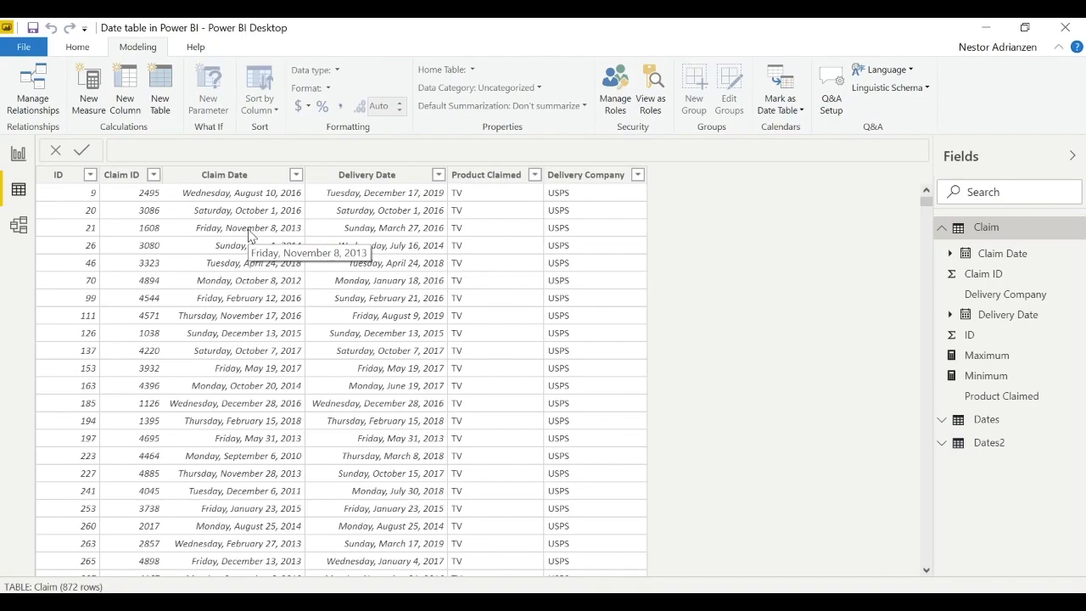
pyautogui.click(260, 180)
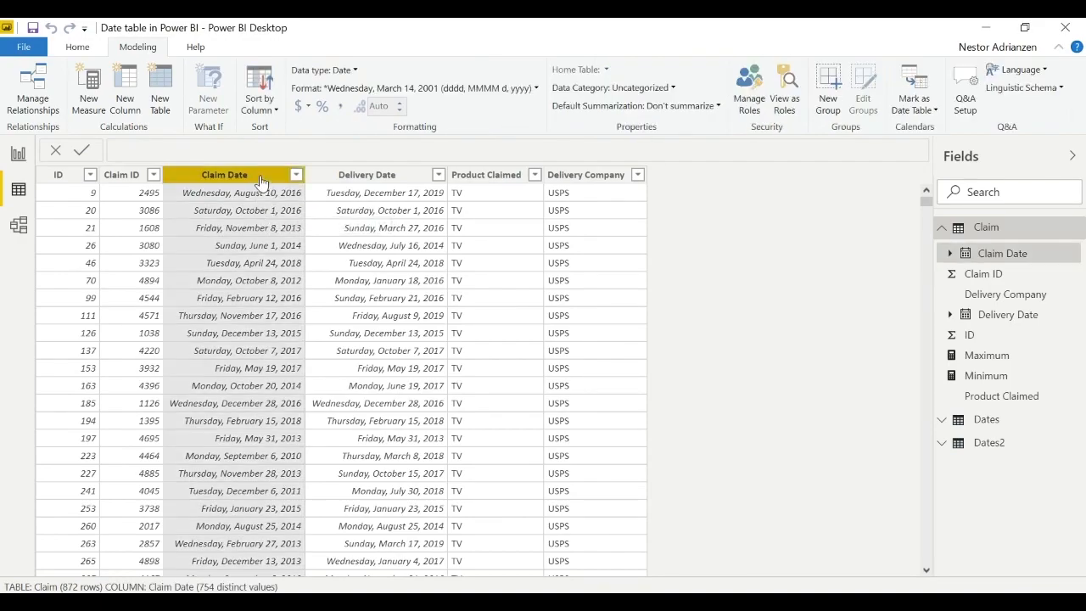
pyautogui.click(354, 75)
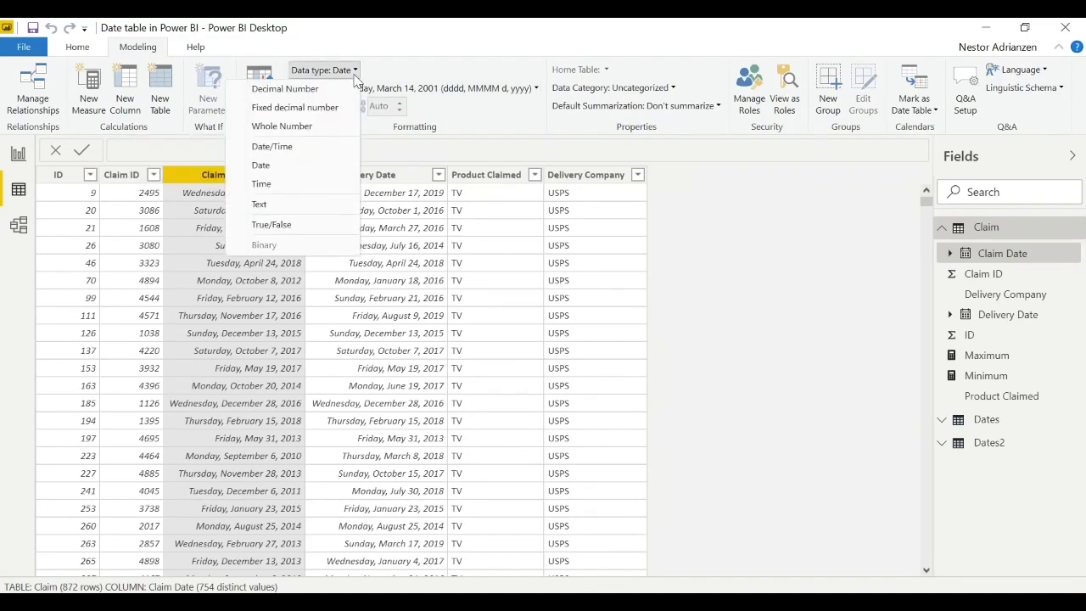
pyautogui.click(310, 152)
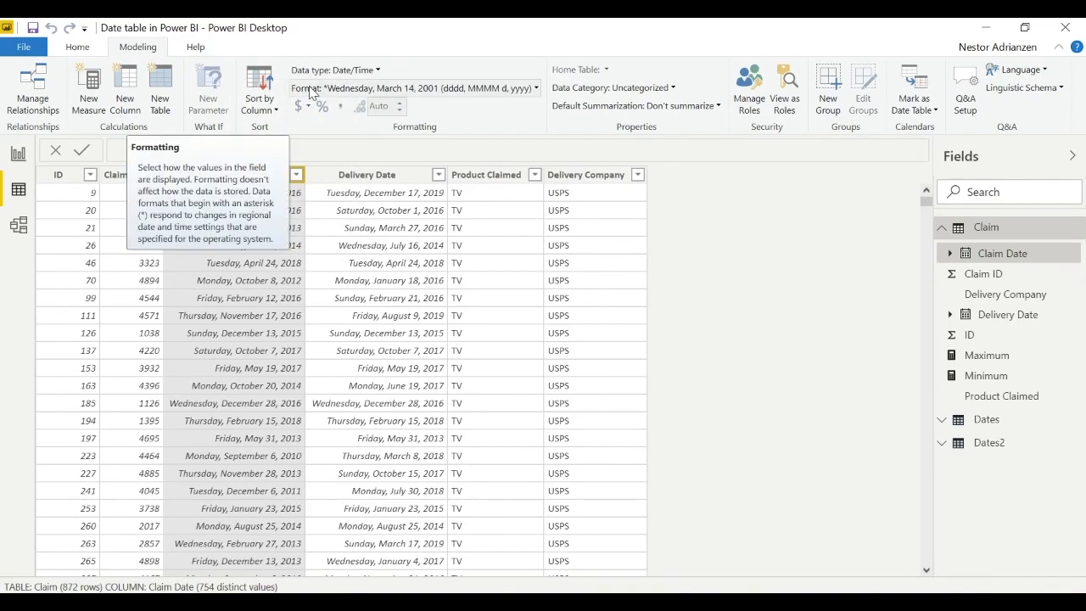
pyautogui.click(512, 88)
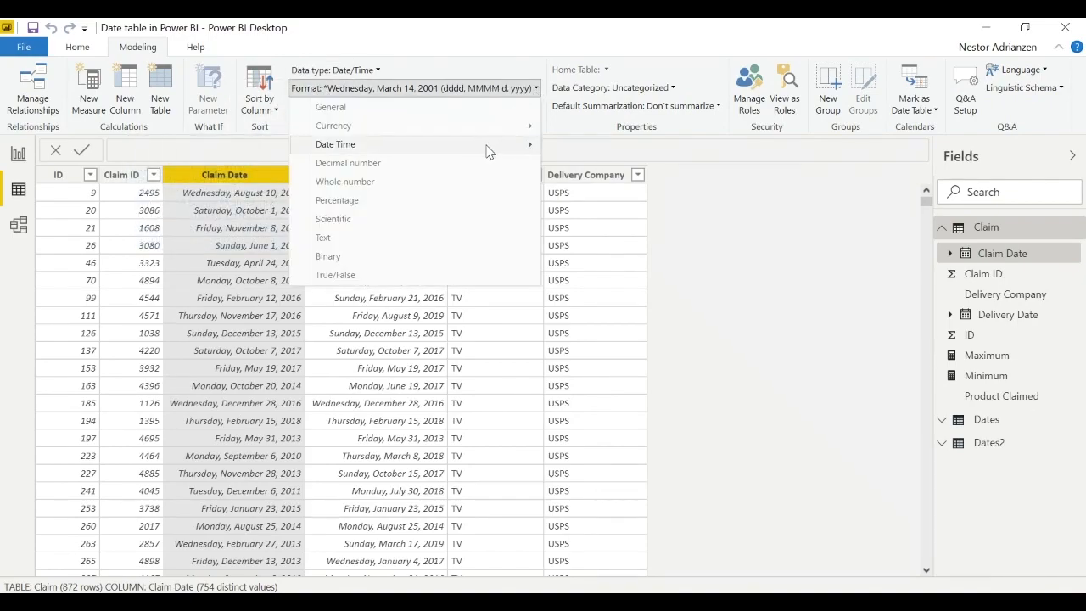
pyautogui.moveTo(490, 151)
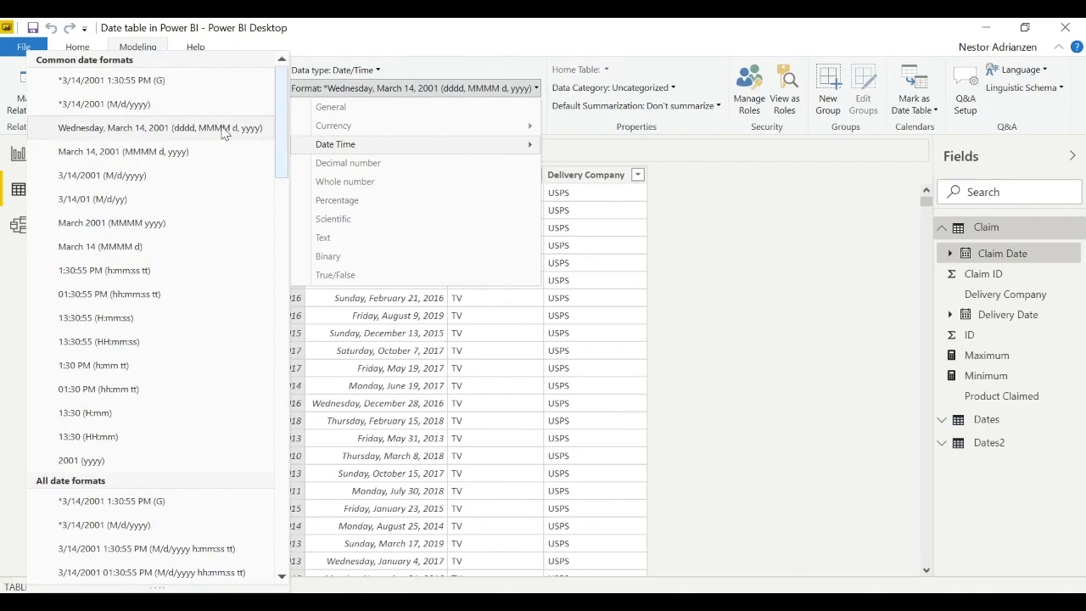
pyautogui.click(124, 549)
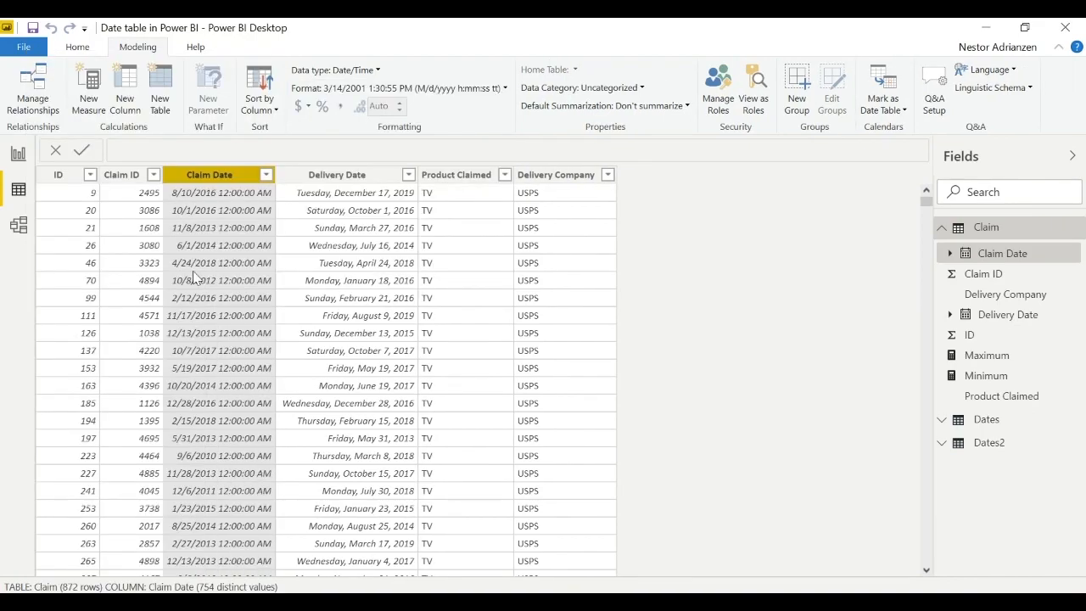
# - Create a relationship from Date in Dates to Claim Date in Claim, accepting its settings, and return to the report page
pyautogui.click(19, 225)
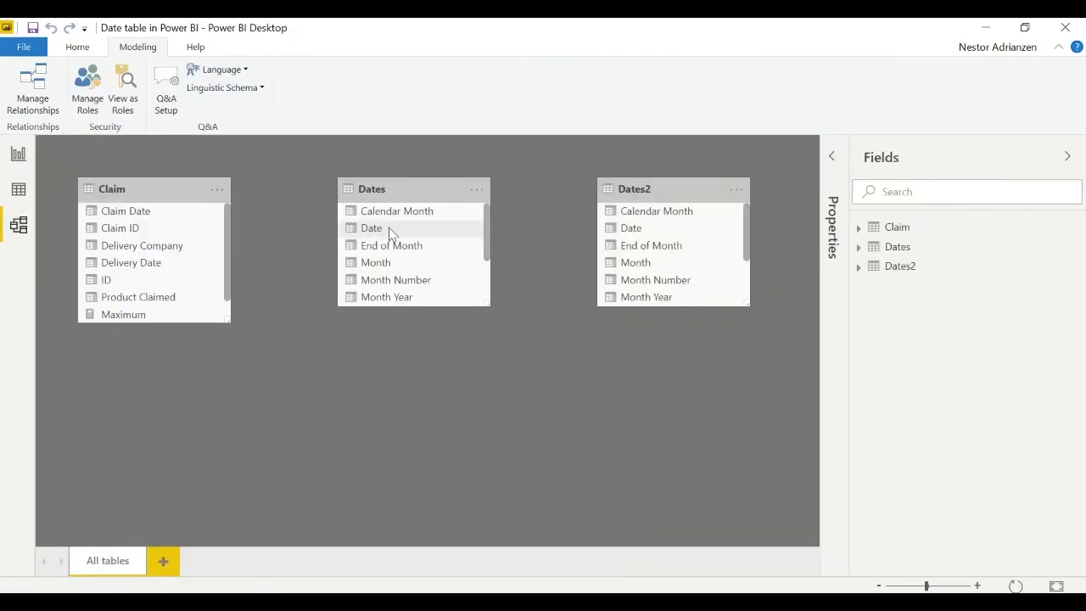
pyautogui.moveTo(389, 232); pyautogui.dragTo(160, 214)
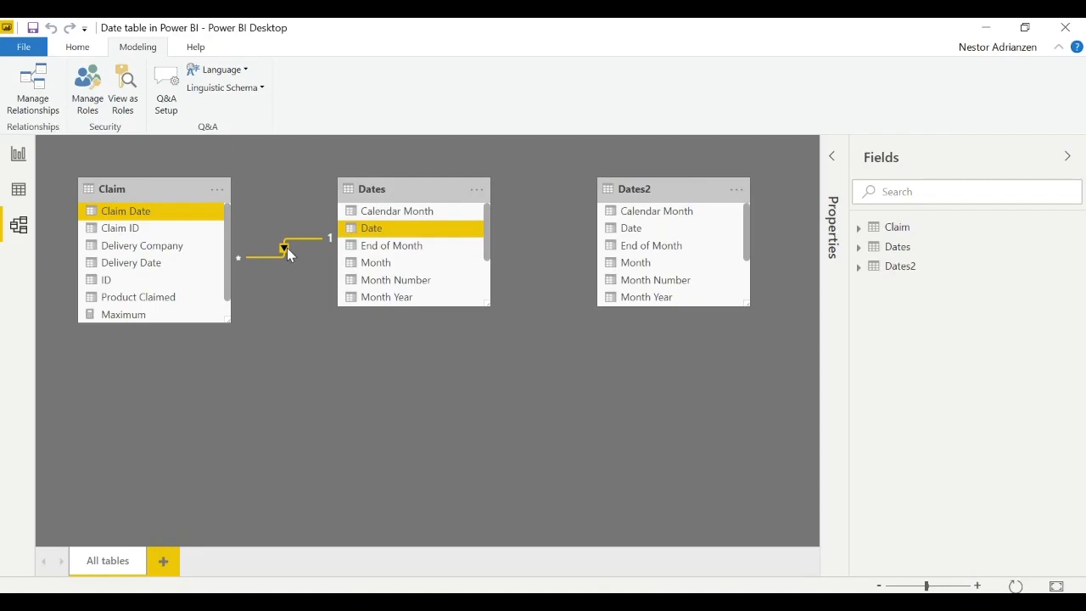
pyautogui.doubleClick(287, 252)
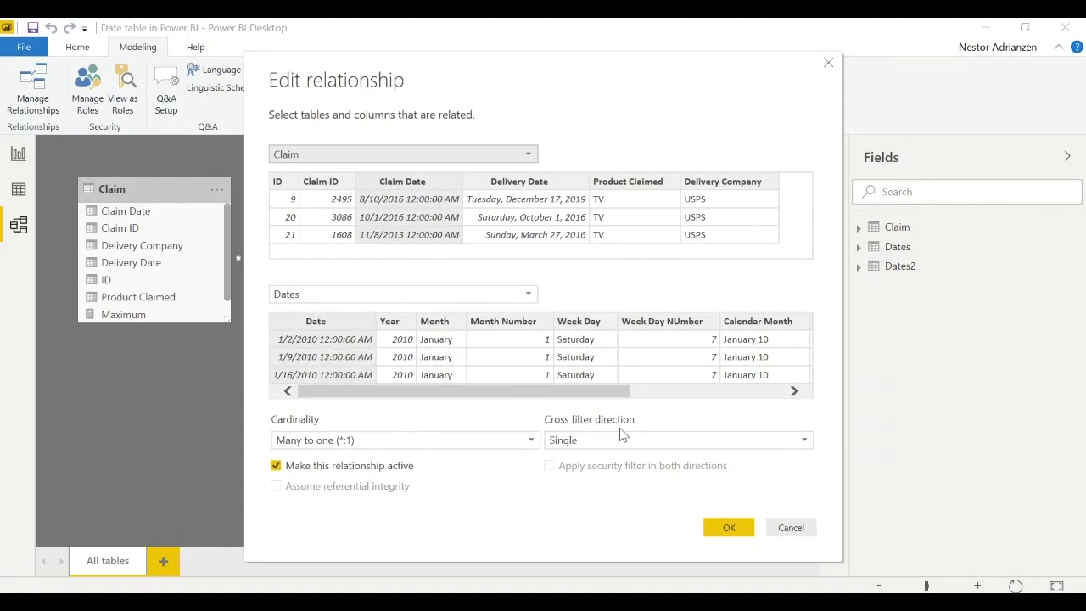
pyautogui.click(728, 527)
pyautogui.click(18, 153)
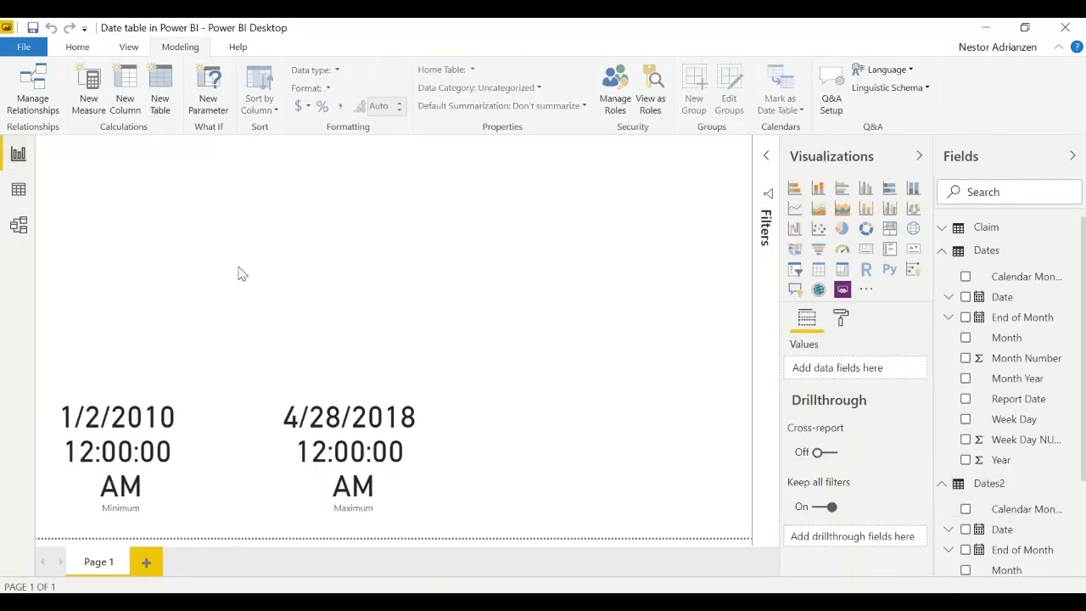